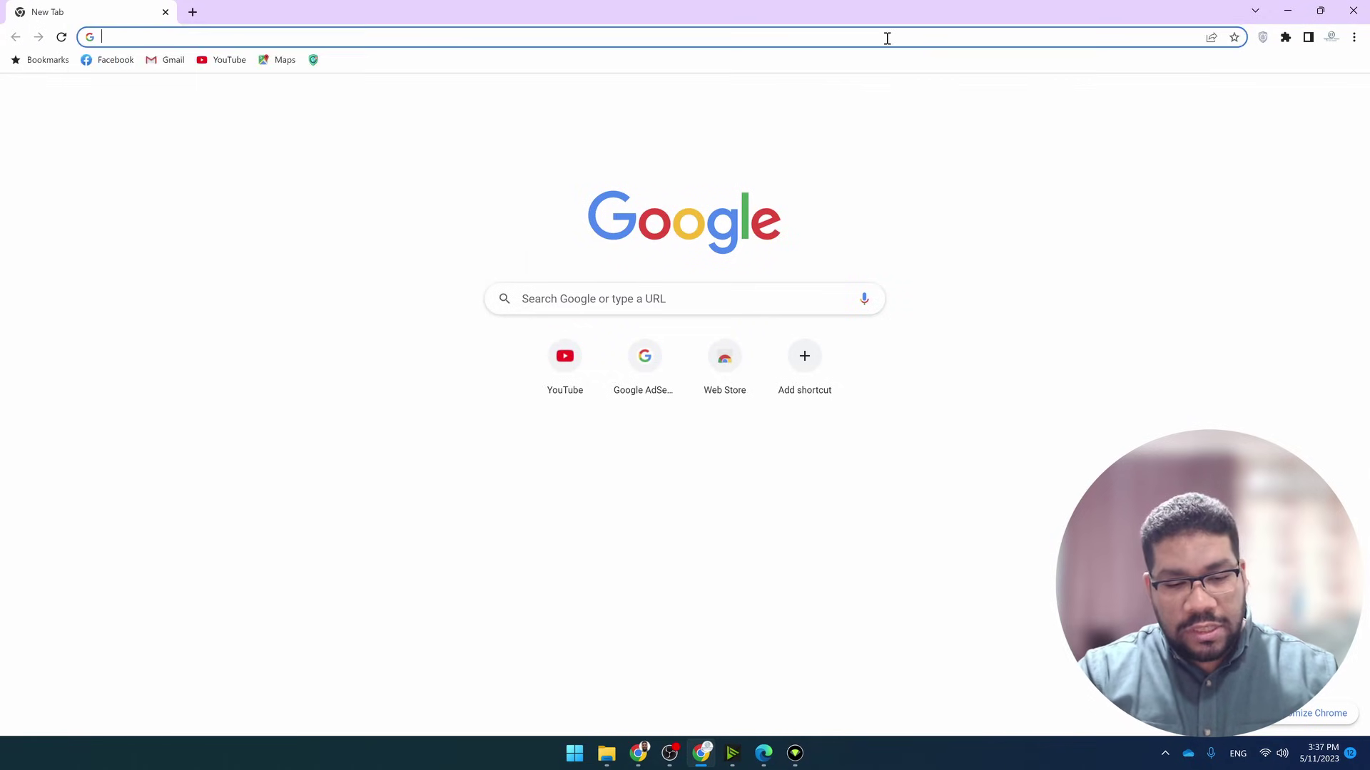
# Open a new blank browser tab to start a web search
pyautogui.click(886, 37)
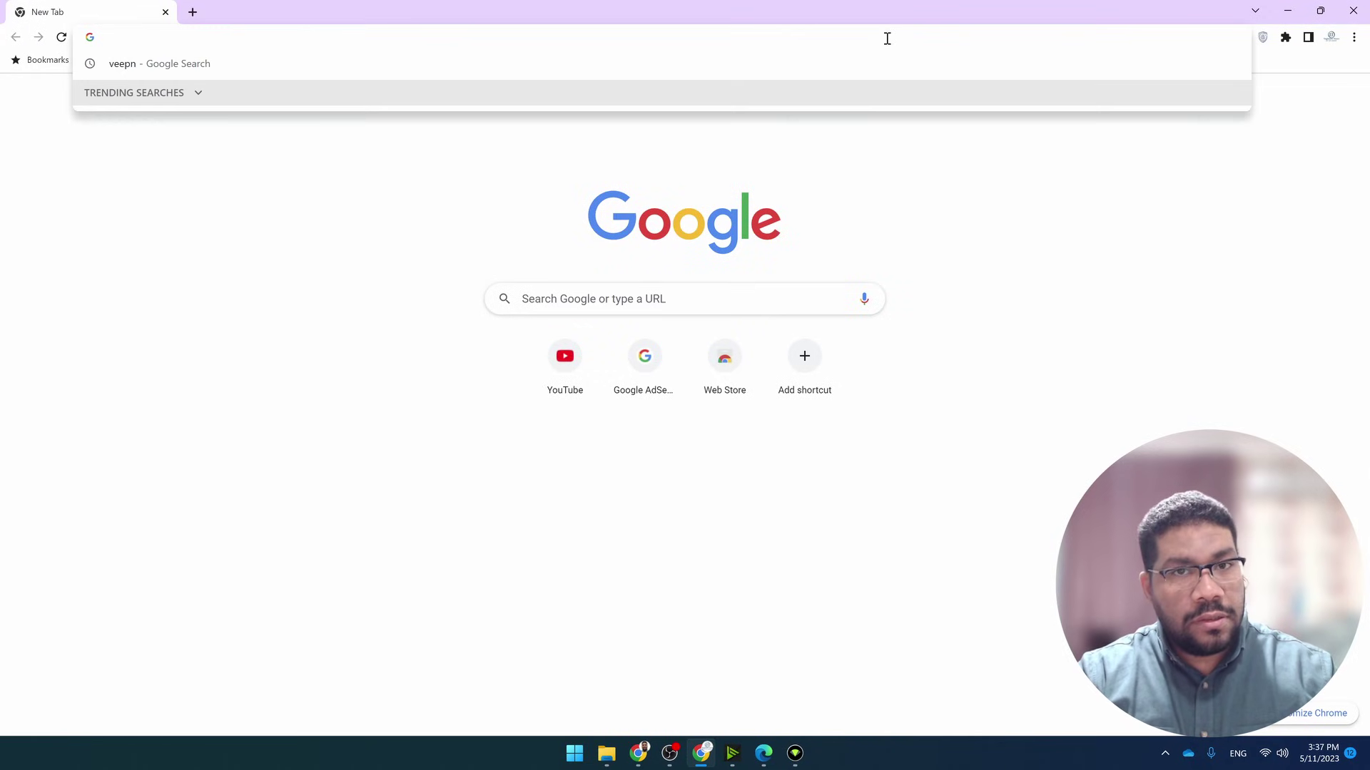
# Search Google for 'autodesk student' and open the Autodesk Education & Student Access result
pyautogui.write('autodesk ')
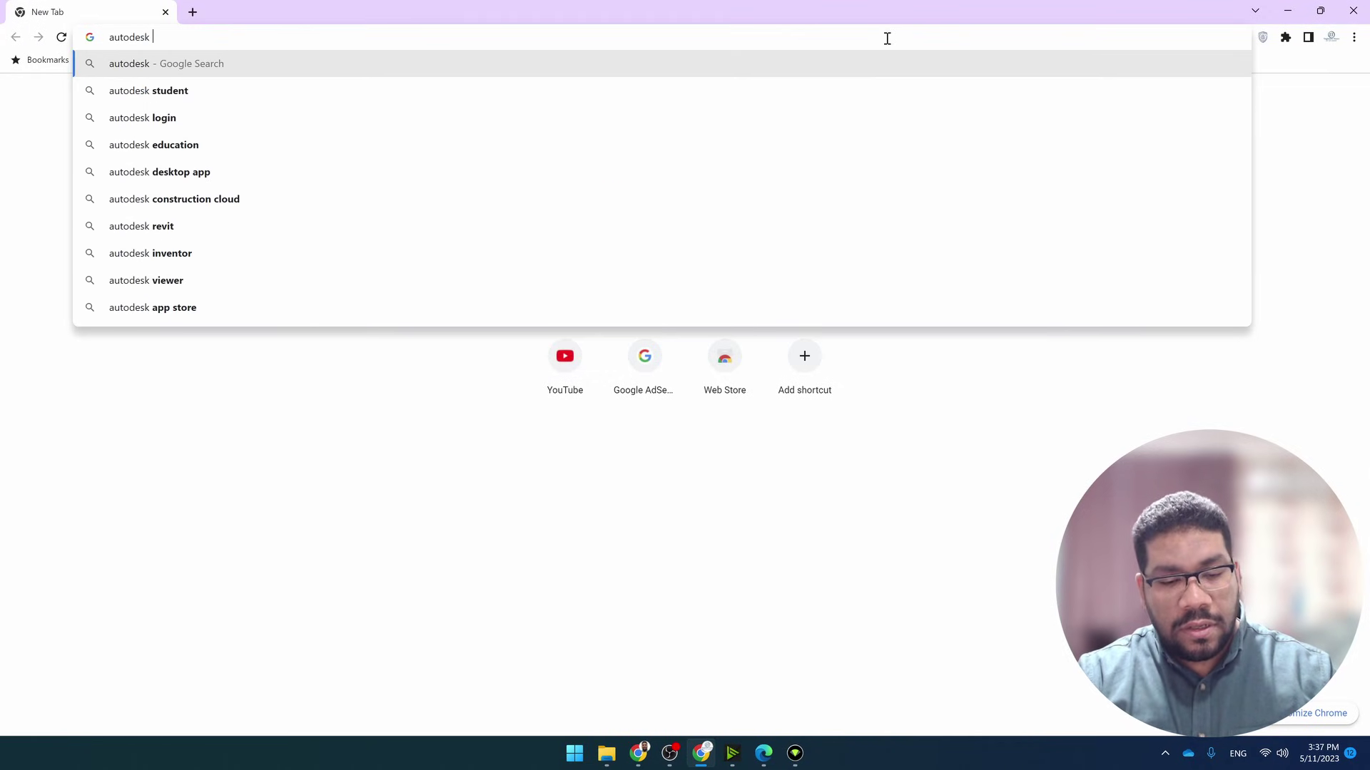
pyautogui.write('stude')
pyautogui.press('Return')
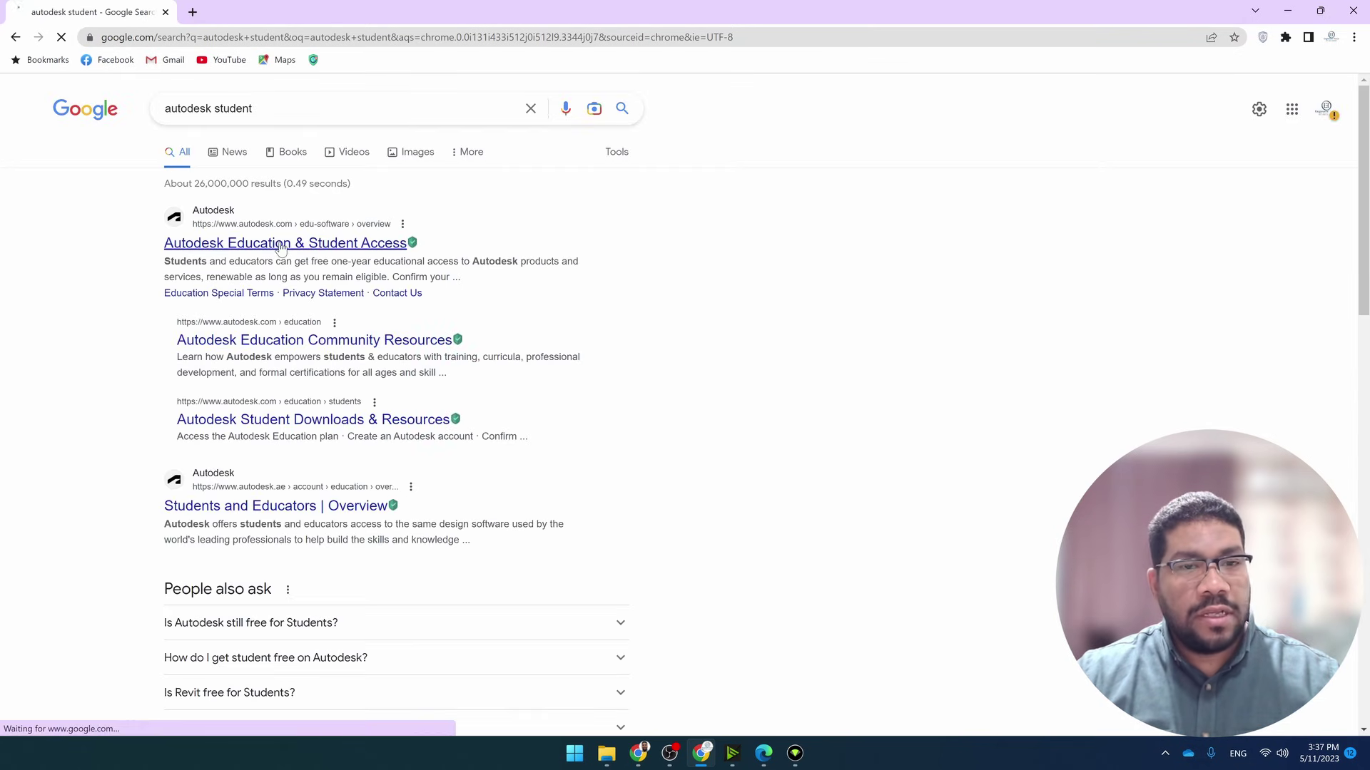
pyautogui.click(280, 245)
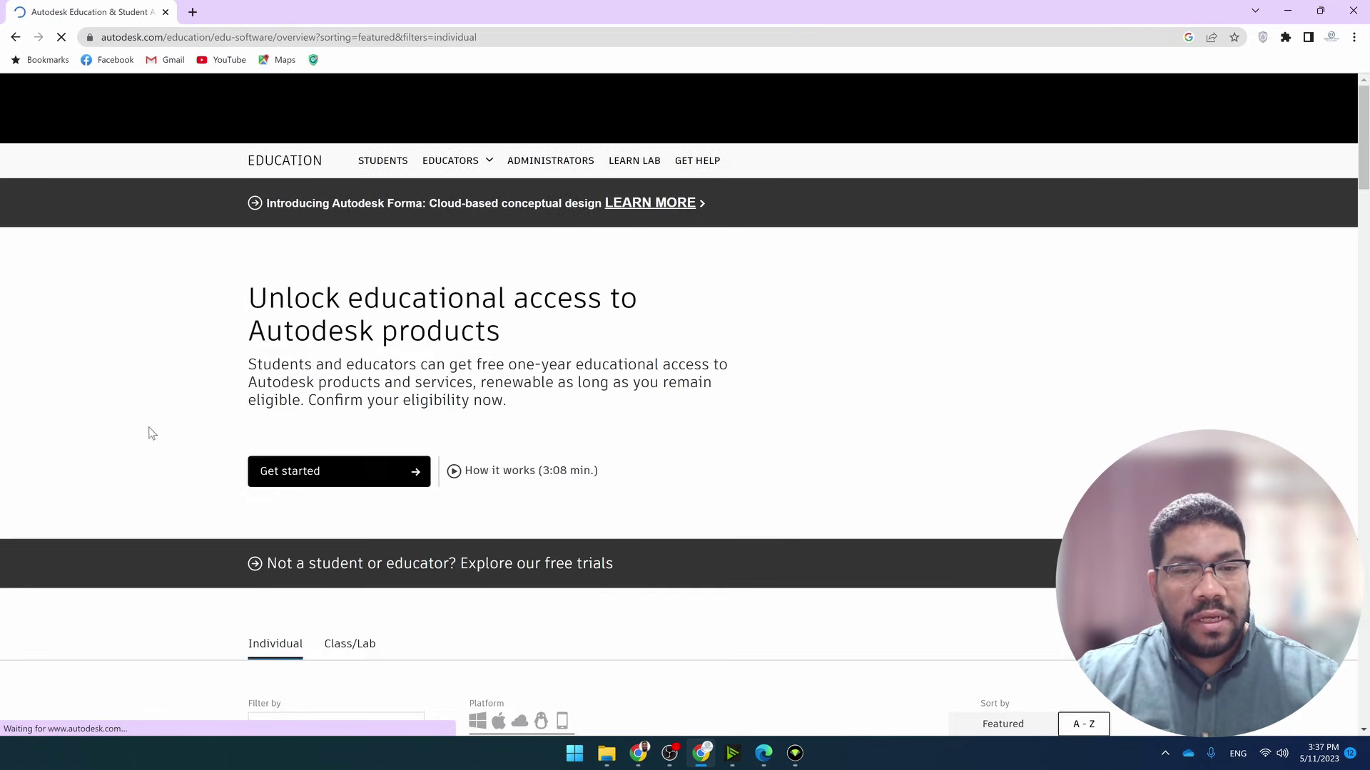
# Close the regional site suggestion and go to the Autodesk sign-in page
pyautogui.scroll(-10, 202, 375)
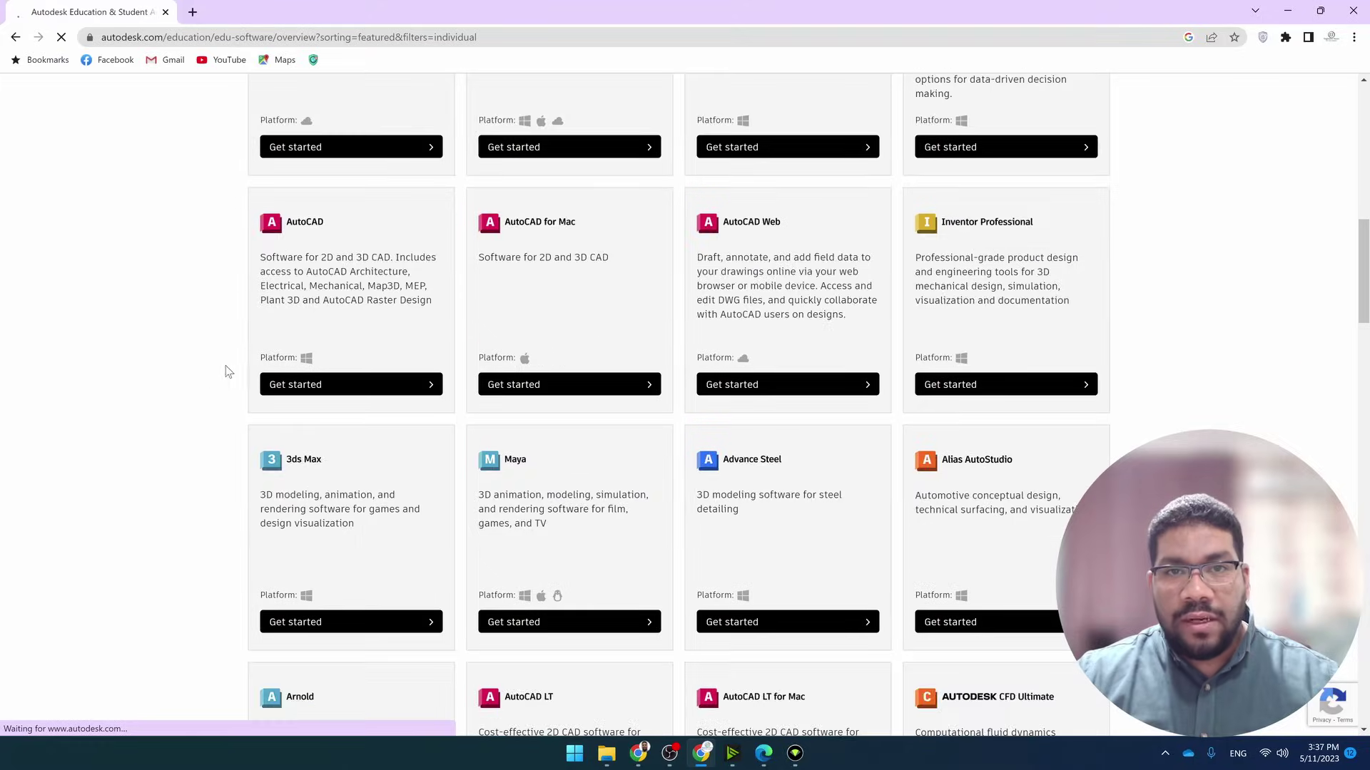
pyautogui.scroll(-20, 227, 370)
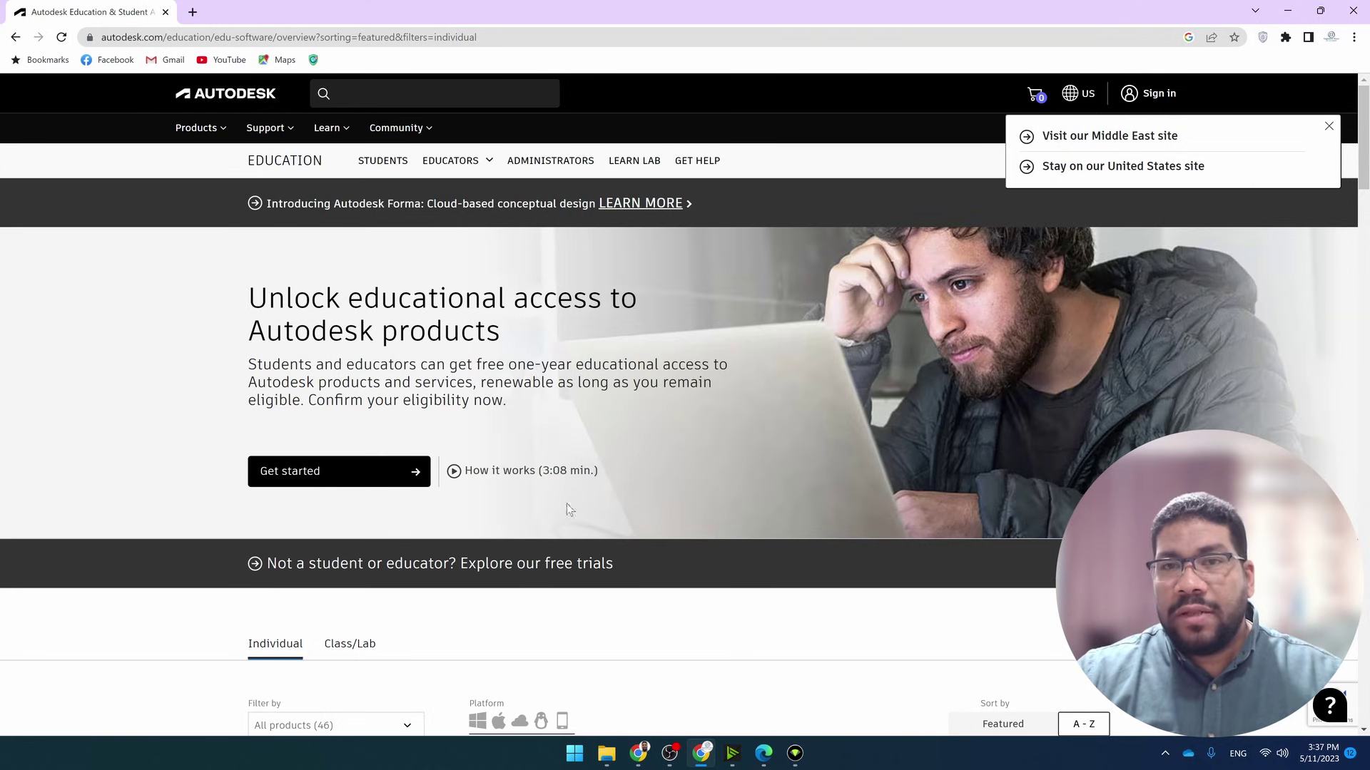
pyautogui.click(1328, 127)
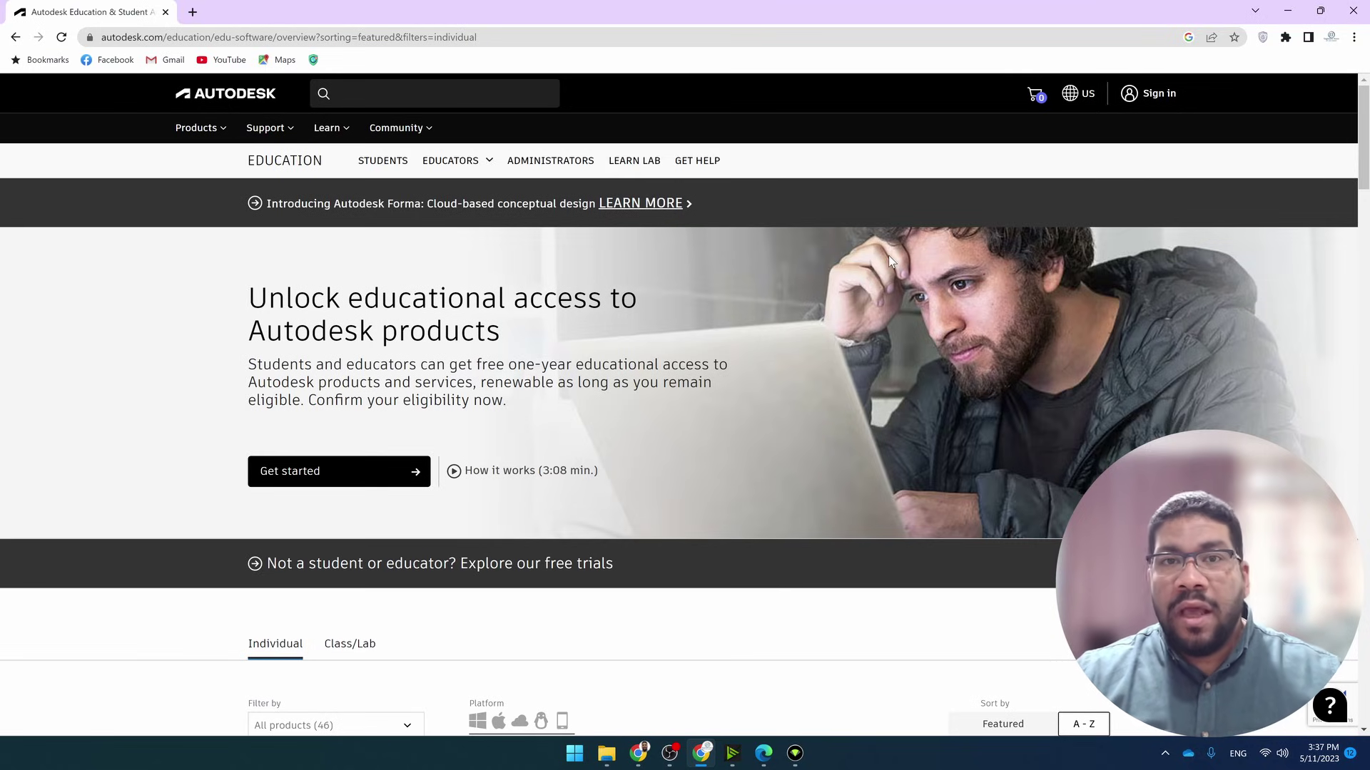
pyautogui.click(1157, 95)
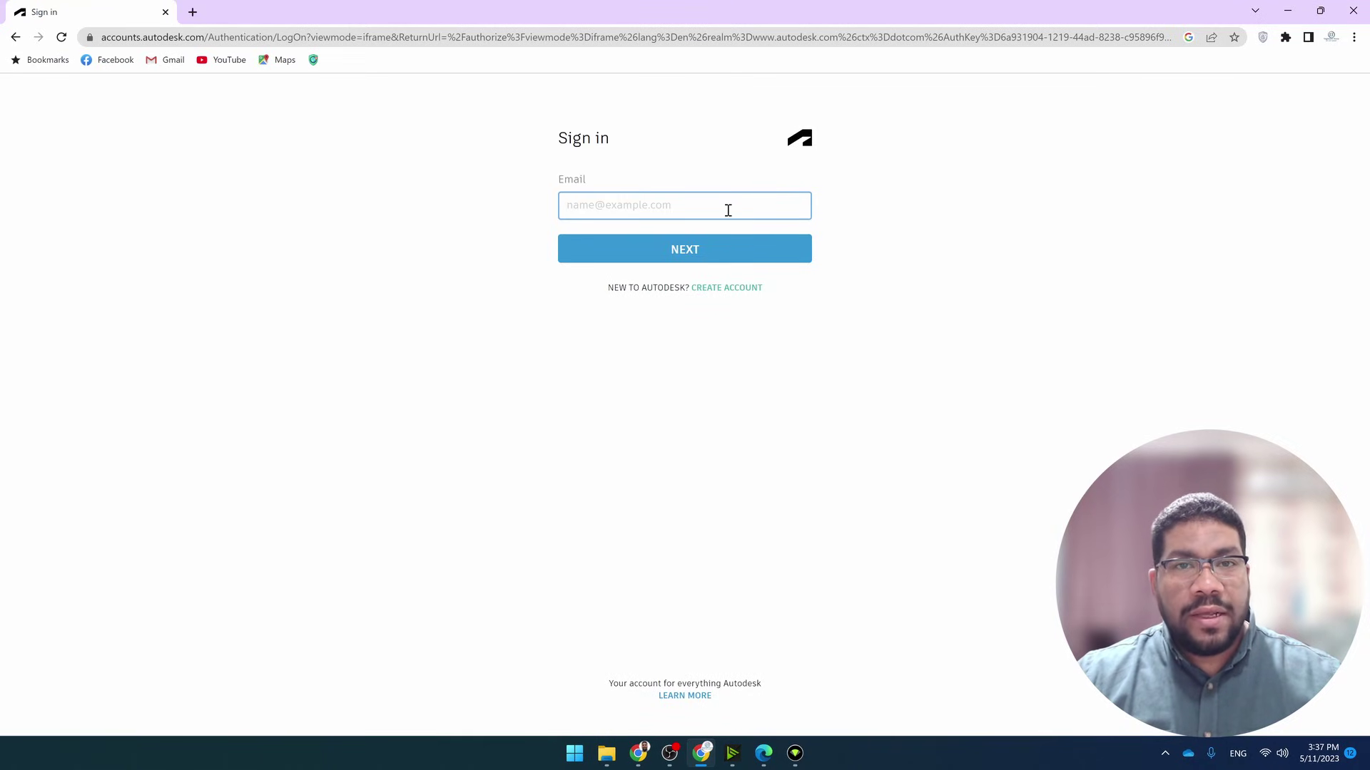
# Start a new Autodesk account and enter the first name, last name and e-mail address
pyautogui.moveTo(559, 138); pyautogui.dragTo(634, 136)
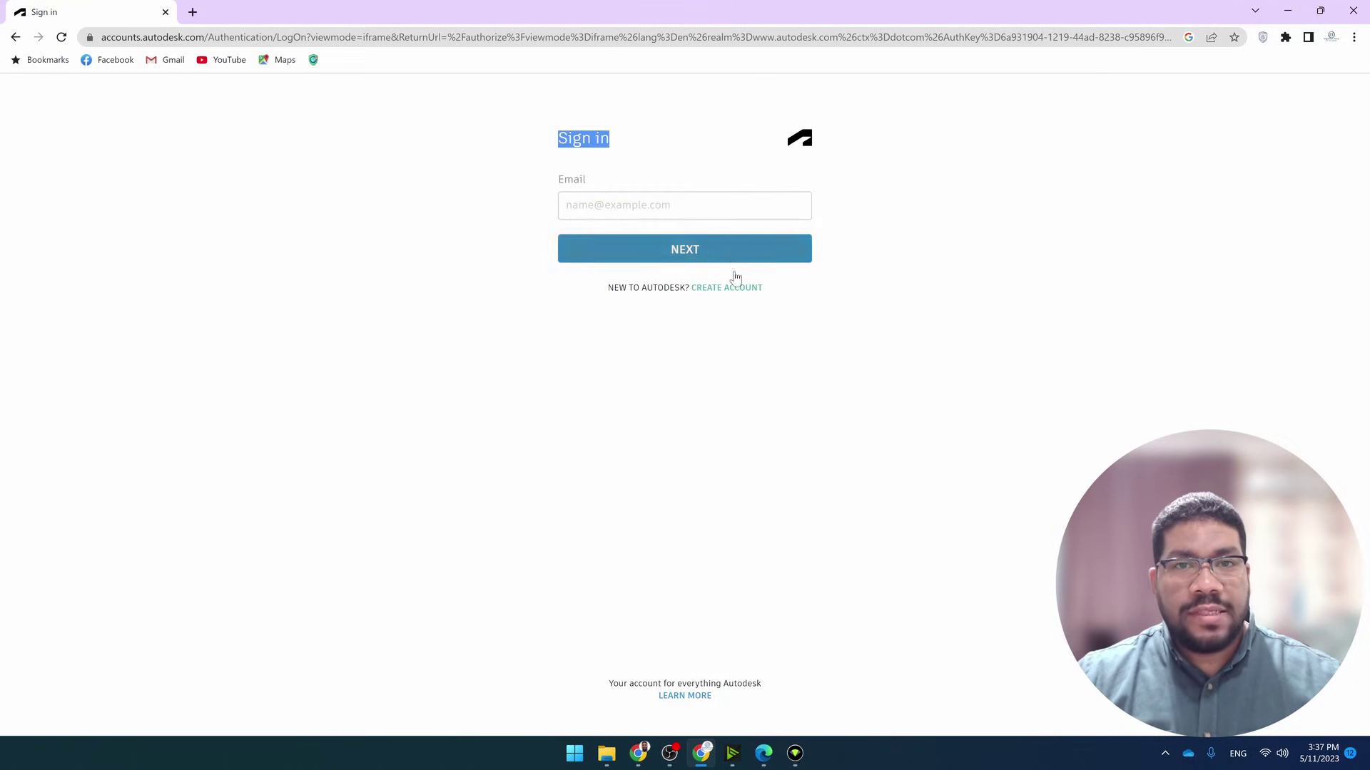
pyautogui.click(728, 289)
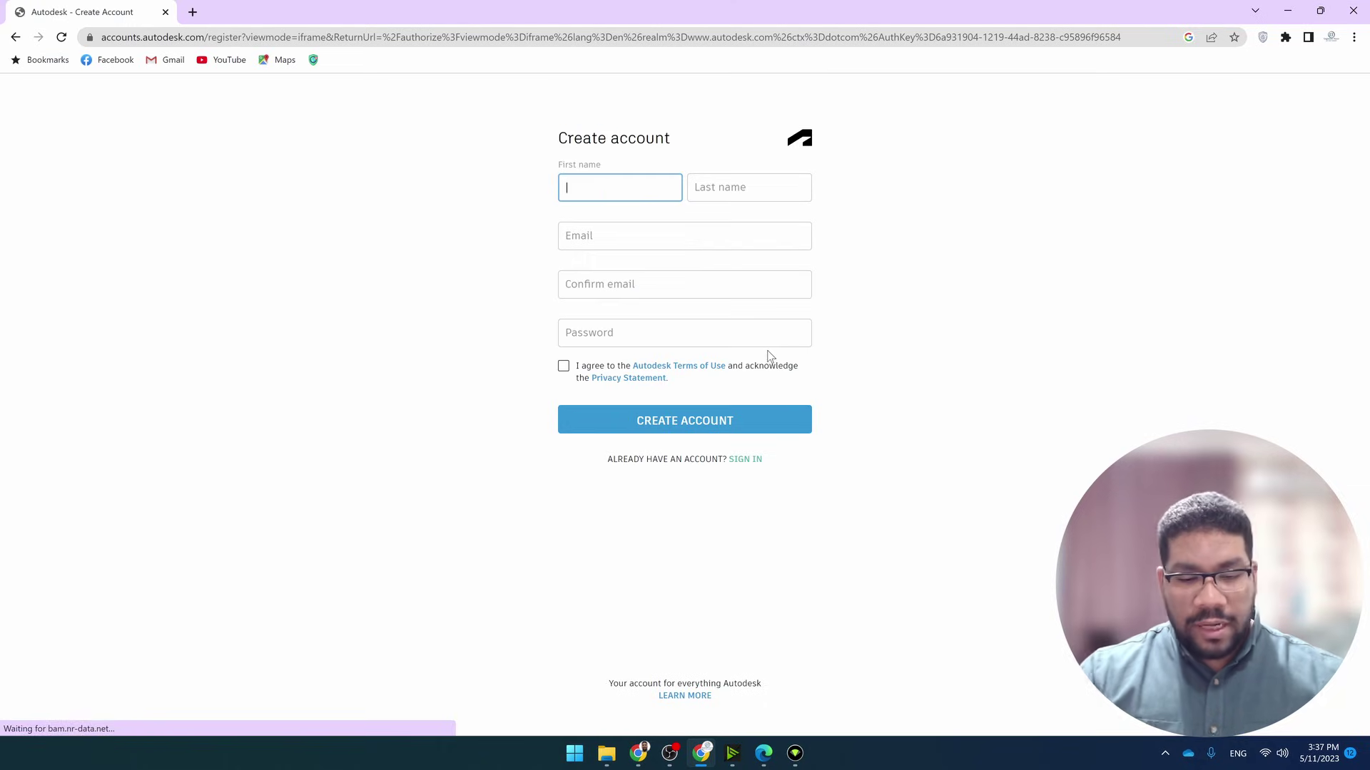
pyautogui.write('Engineers')
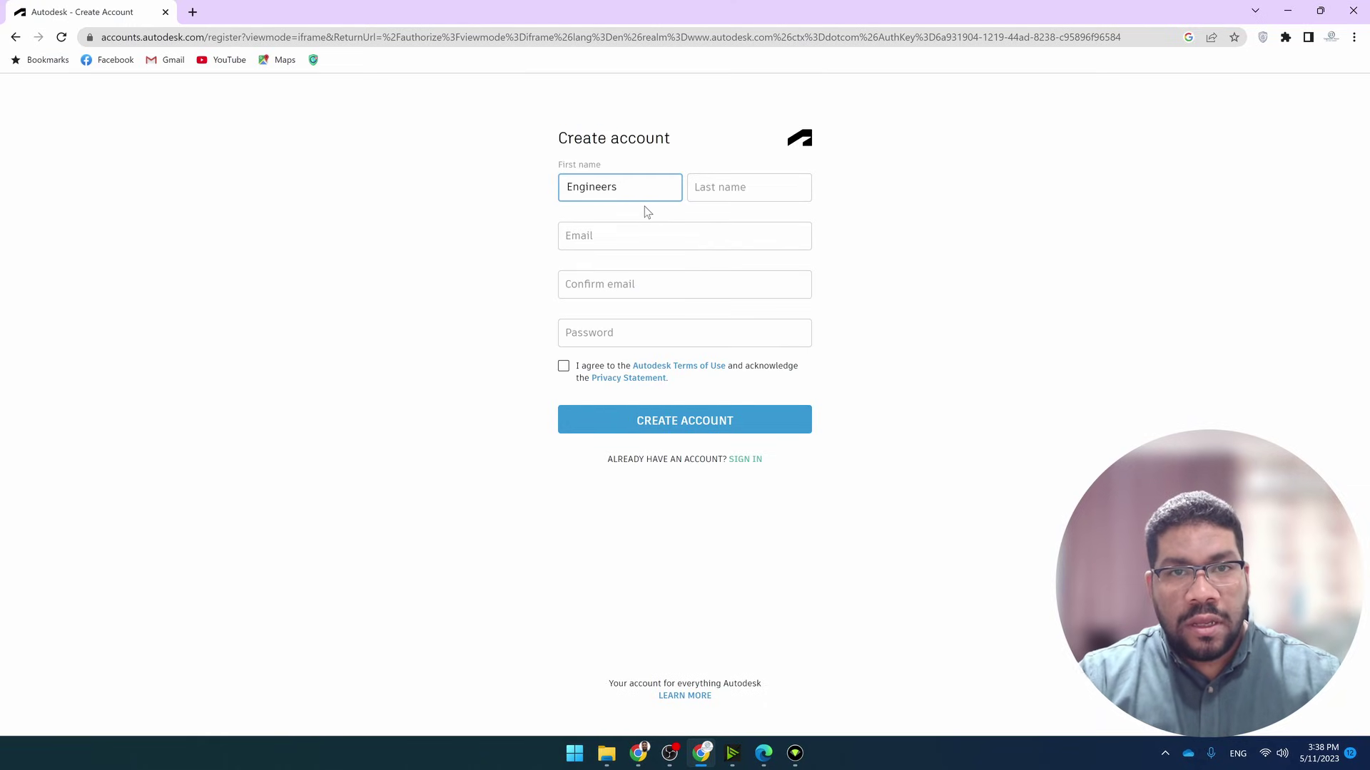
pyautogui.press('Tab')
pyautogui.write('House')
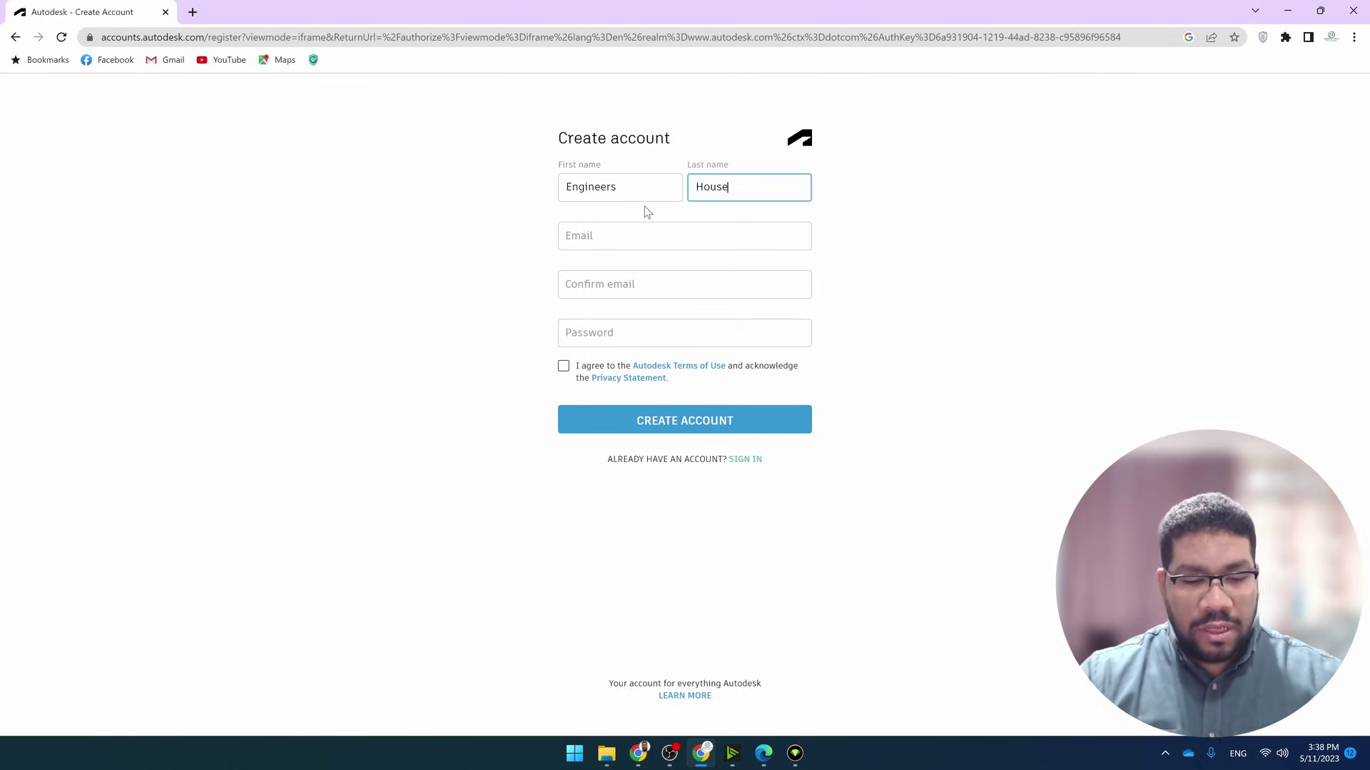
pyautogui.click(639, 230)
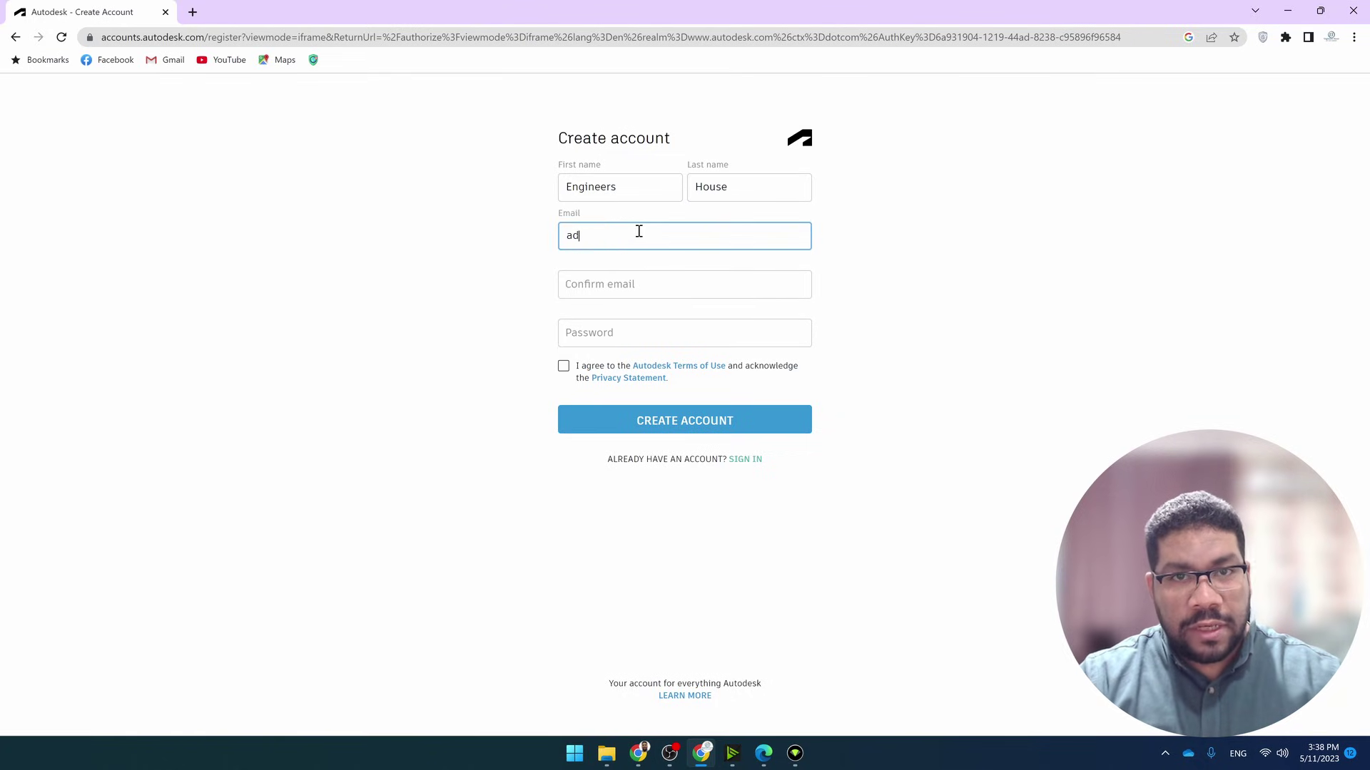
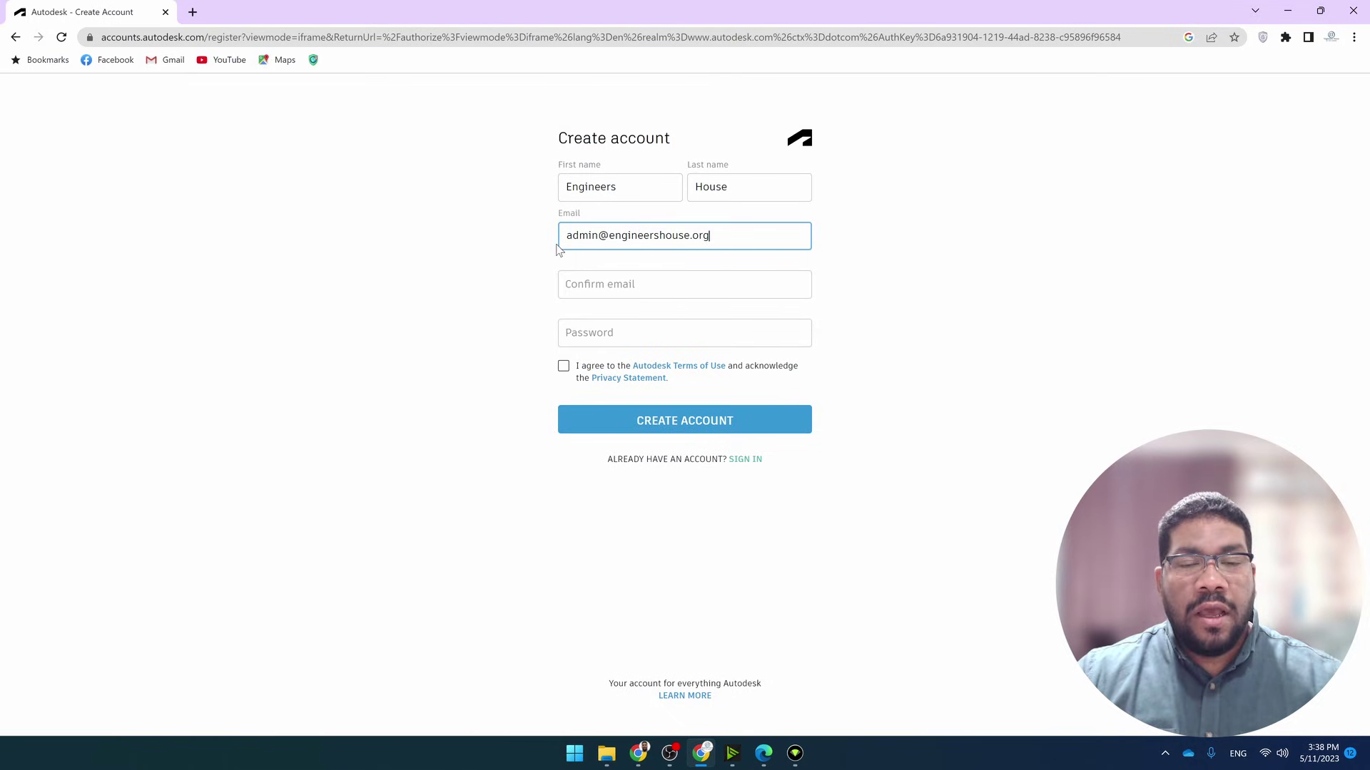
# Confirm the e-mail, enter the account password, accept the terms and submit the registration
pyautogui.moveTo(564, 237); pyautogui.dragTo(849, 233)
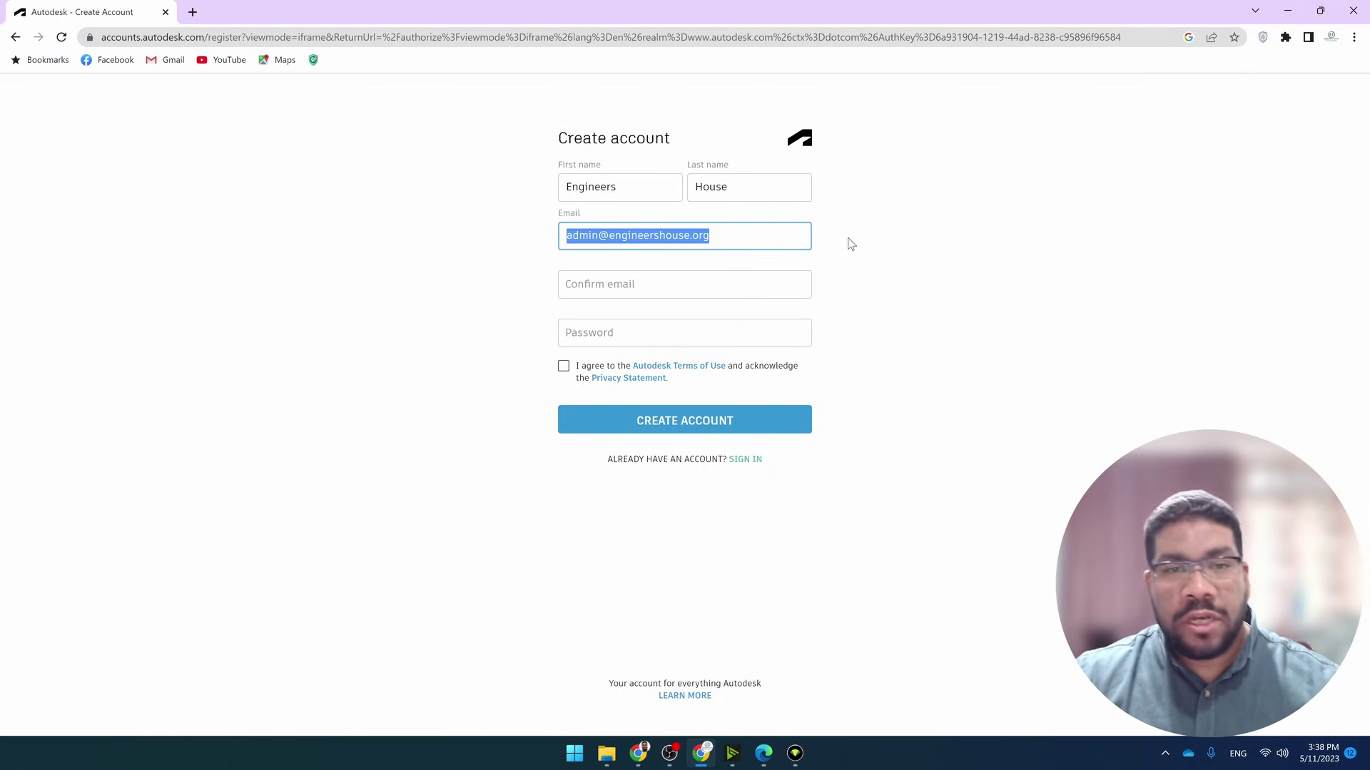
pyautogui.click(750, 294)
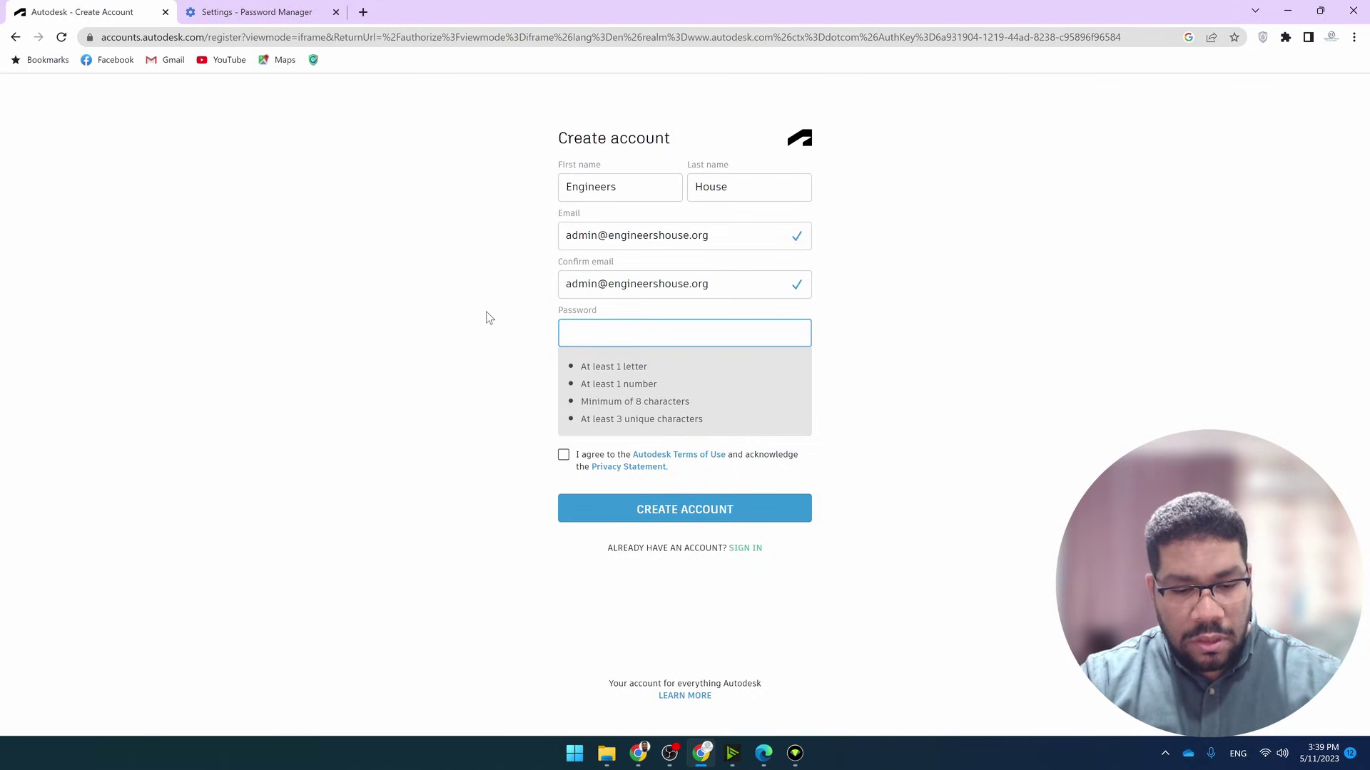
pyautogui.write('•••••••••')
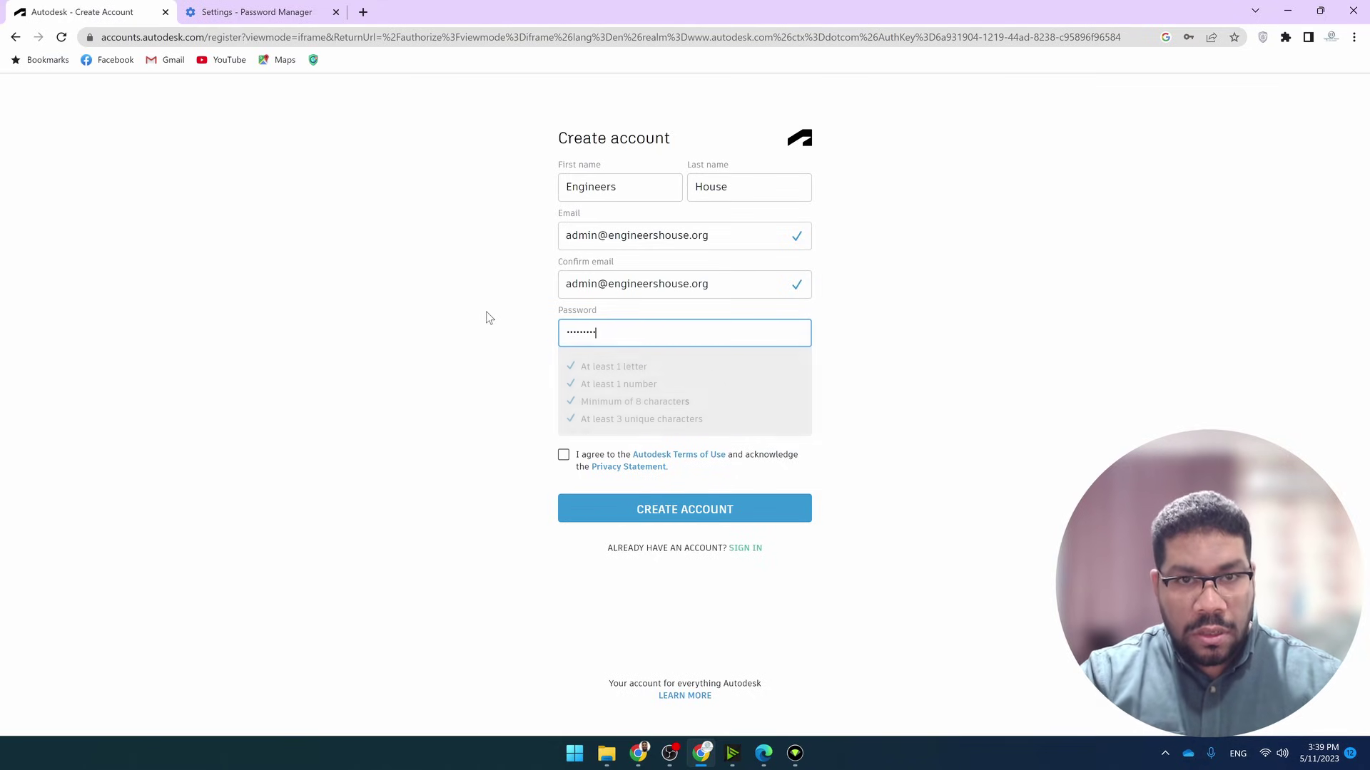
pyautogui.write('•••••••••')
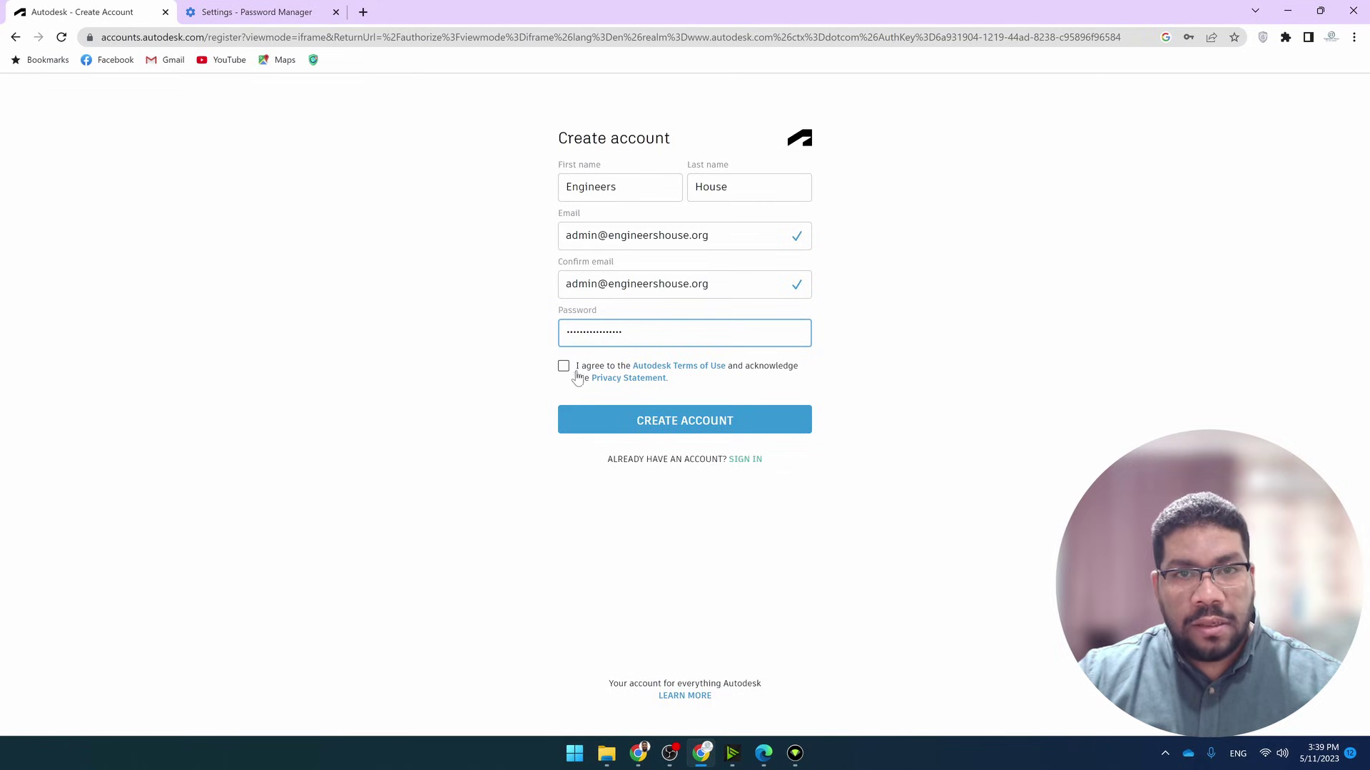
pyautogui.click(564, 367)
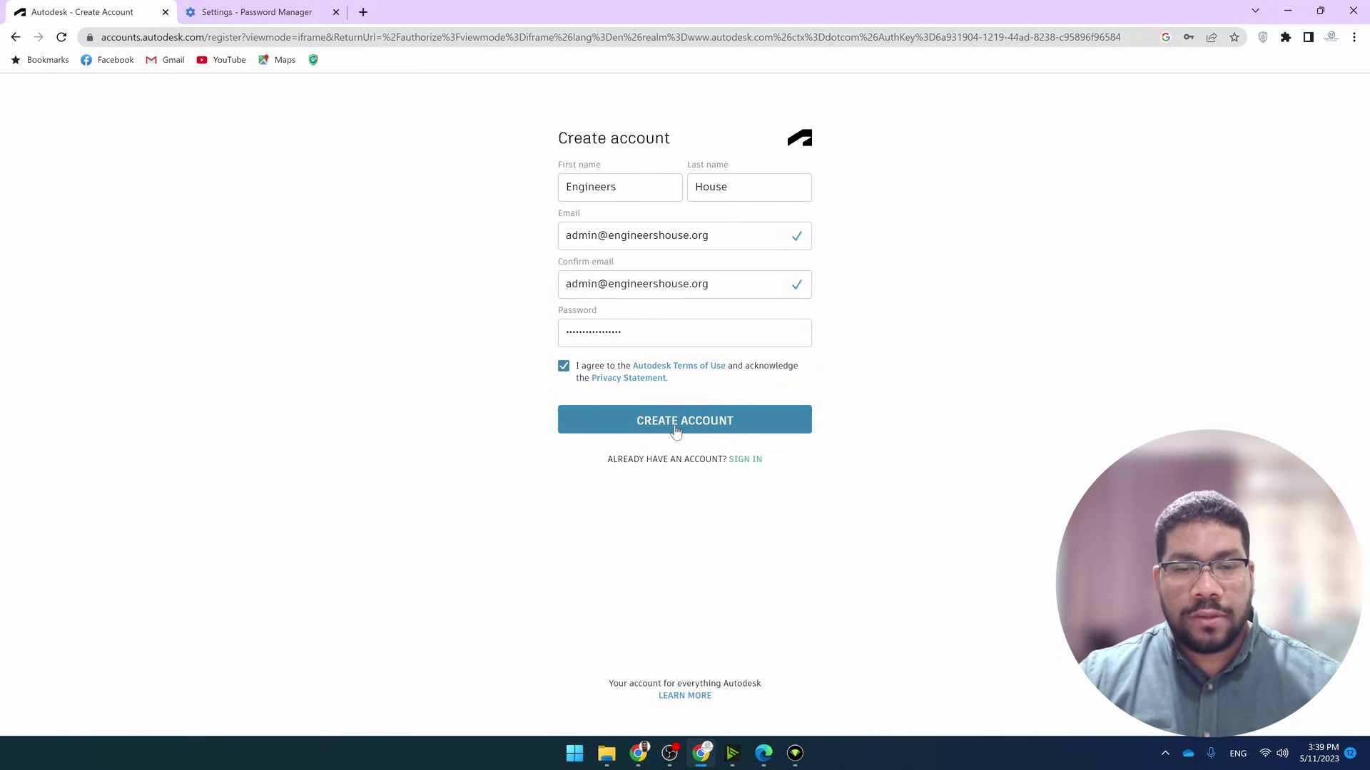
pyautogui.click(676, 428)
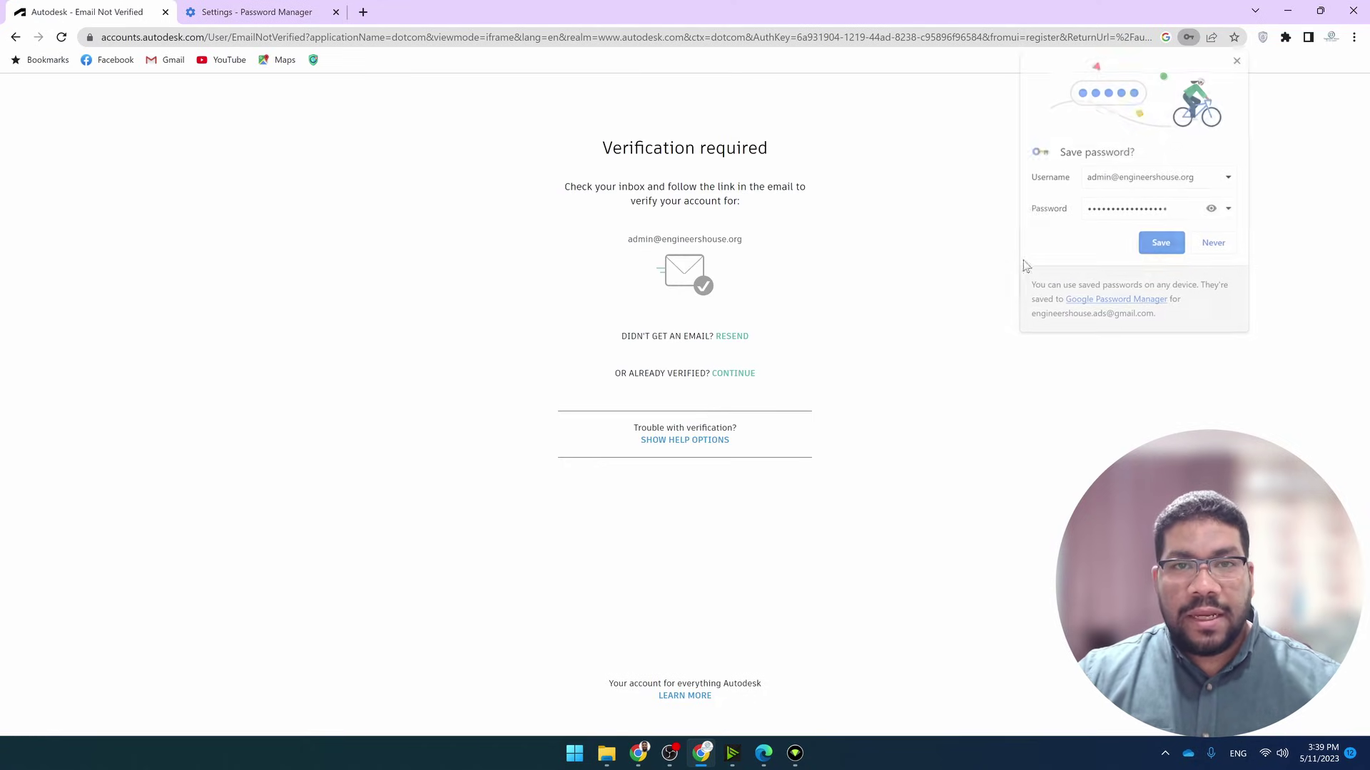
# Highlight the recipient address and the Verification required heading on the verification page
pyautogui.moveTo(627, 240); pyautogui.dragTo(784, 239)
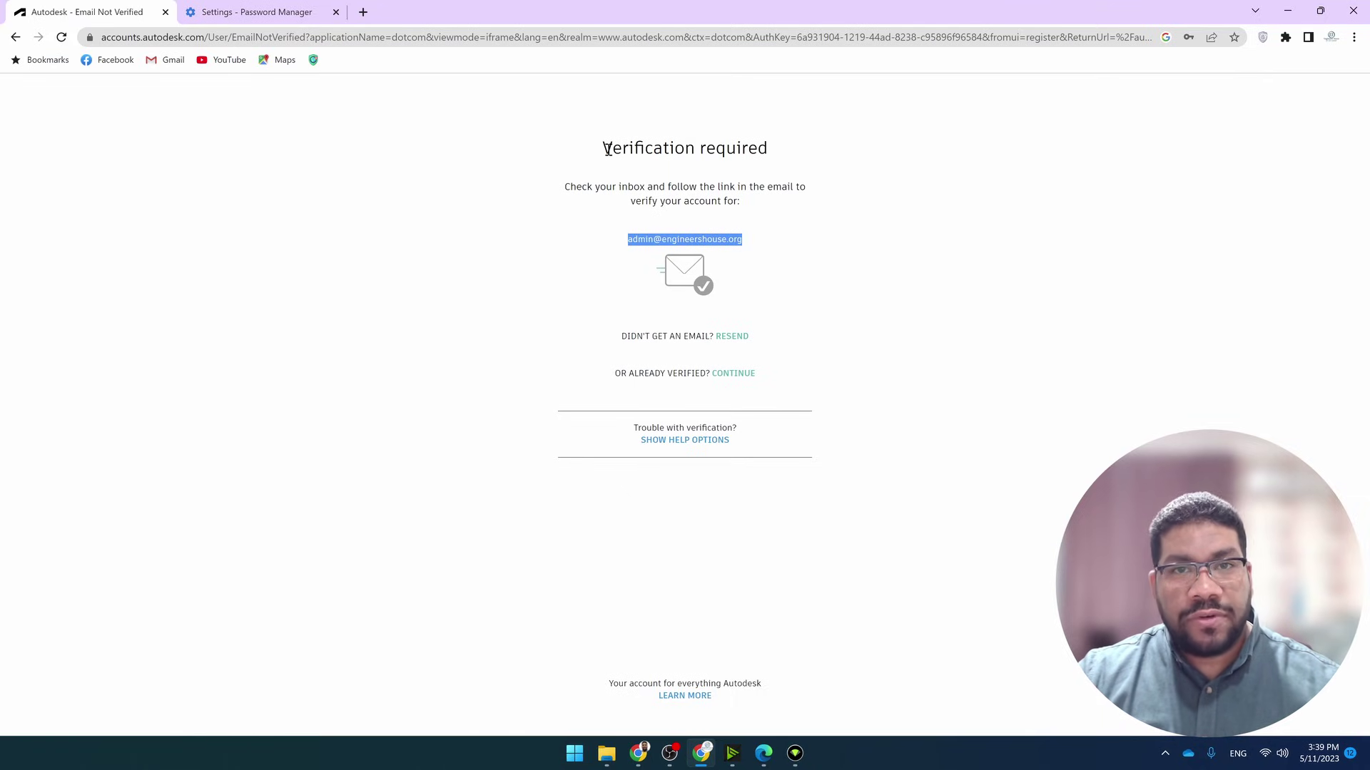
pyautogui.moveTo(612, 147); pyautogui.dragTo(797, 149)
pyautogui.click(793, 144)
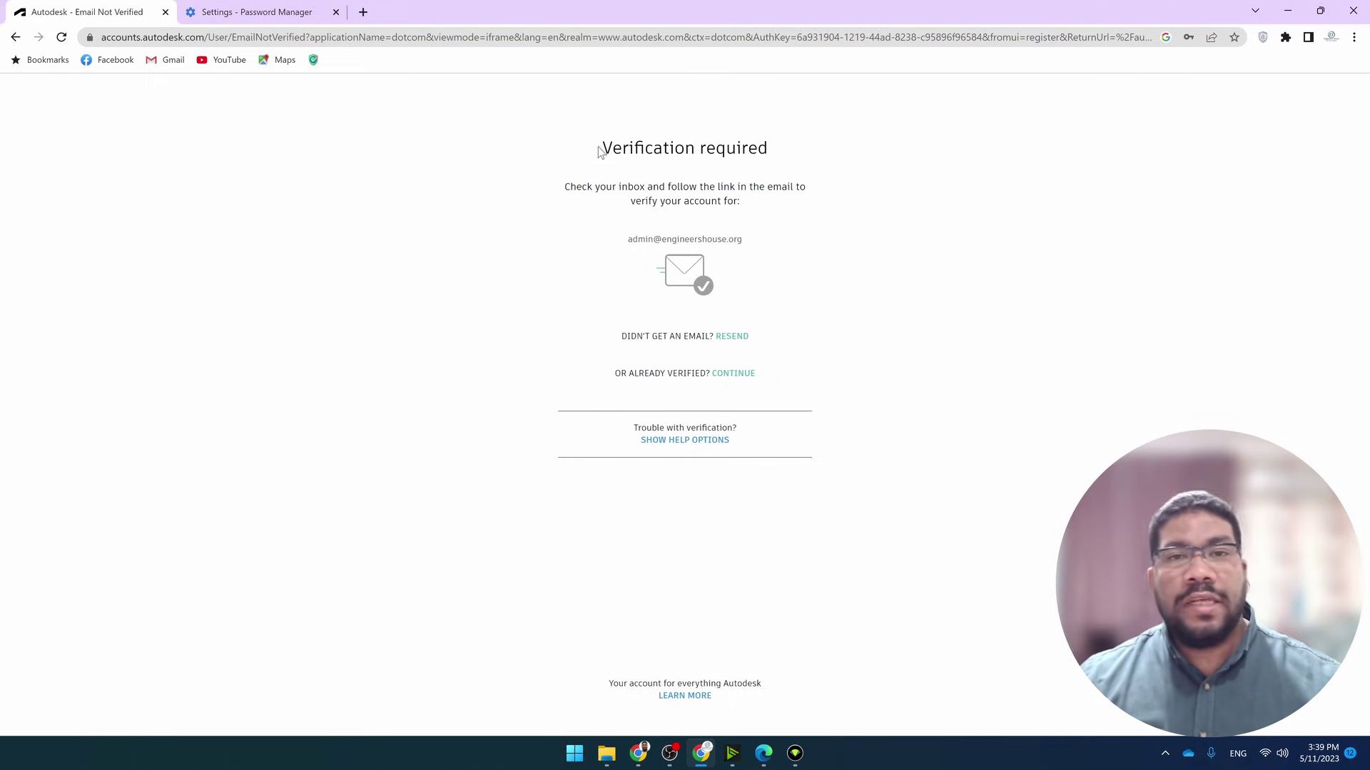
pyautogui.moveTo(599, 148); pyautogui.dragTo(802, 145)
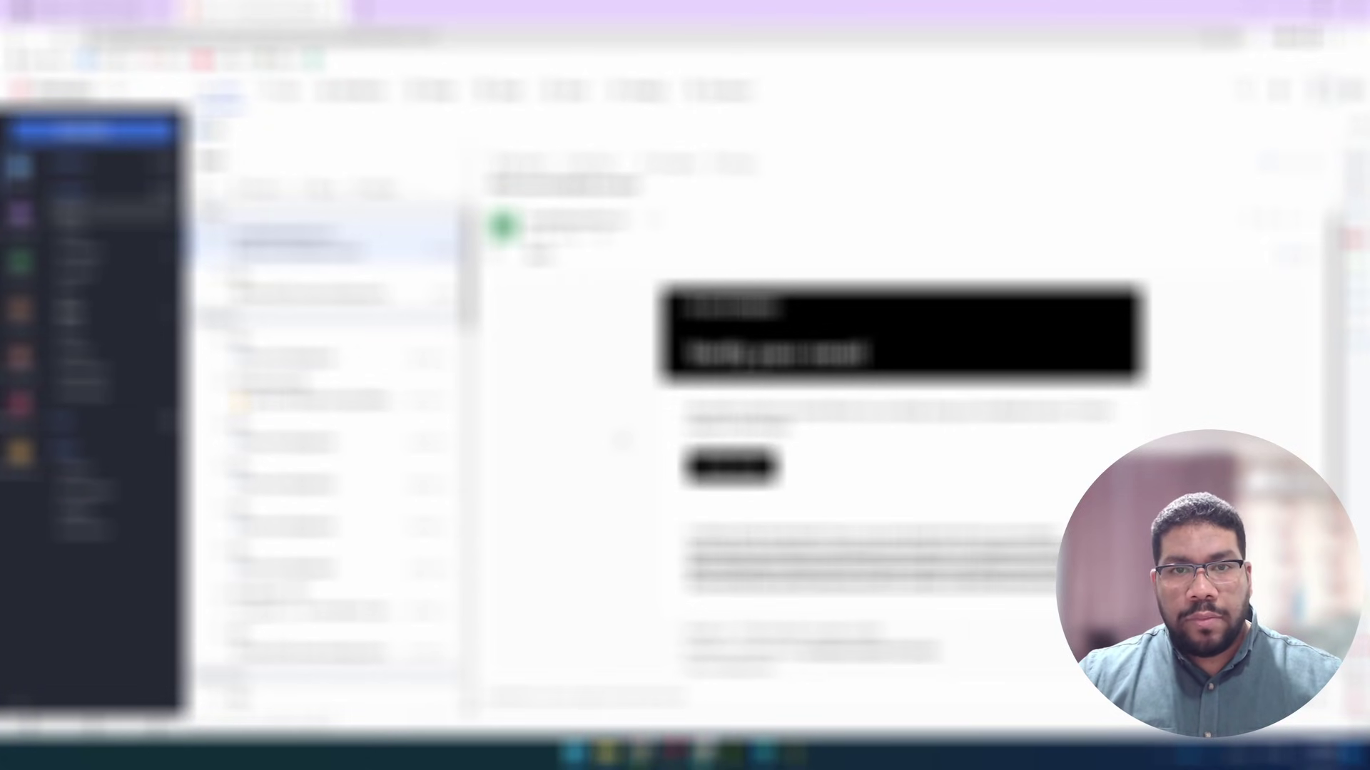
# Highlight 'Verify your email' in the Autodesk message and open the verification link in a new tab
pyautogui.moveTo(688, 353); pyautogui.dragTo(919, 360)
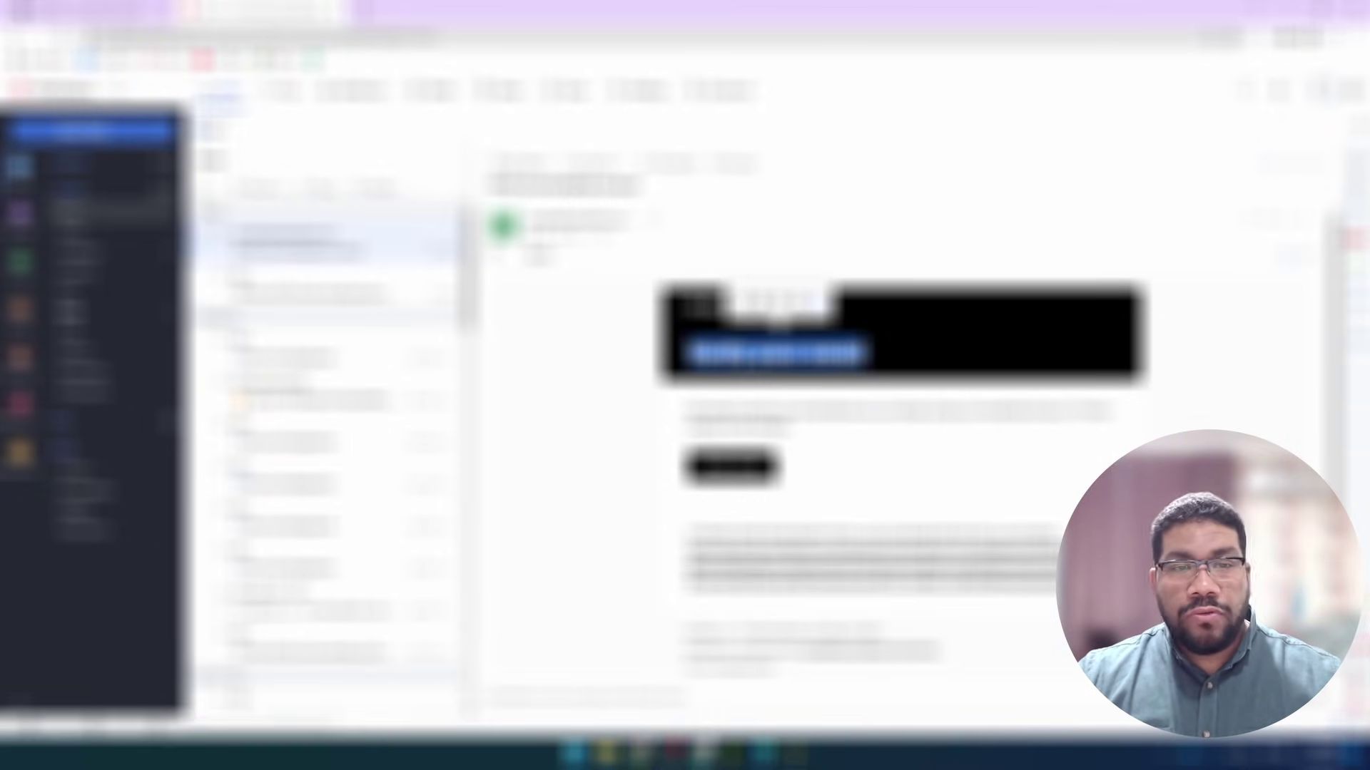
pyautogui.hotkey('ctrl', 't')
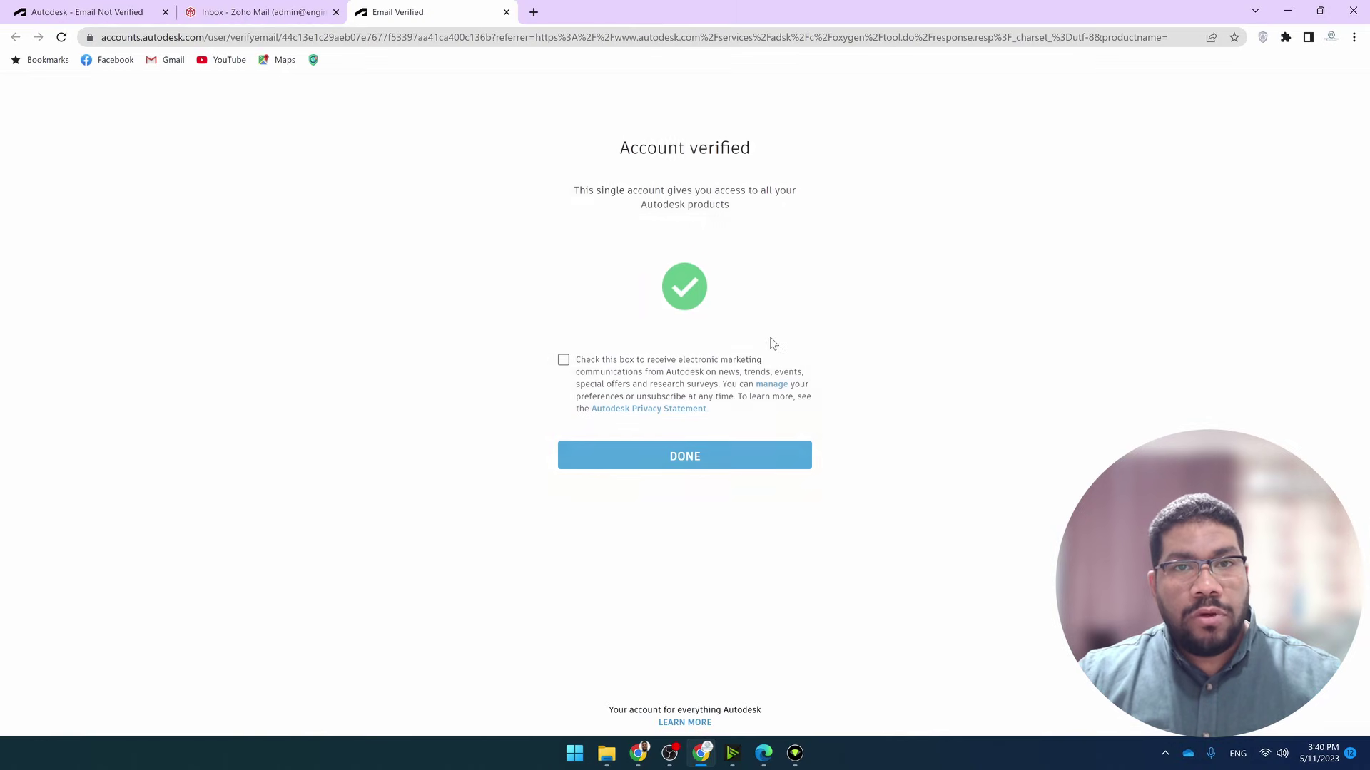
# Opt in to Autodesk marketing e-mails on the Account verified page and finish with DONE
pyautogui.moveTo(619, 152); pyautogui.dragTo(835, 149)
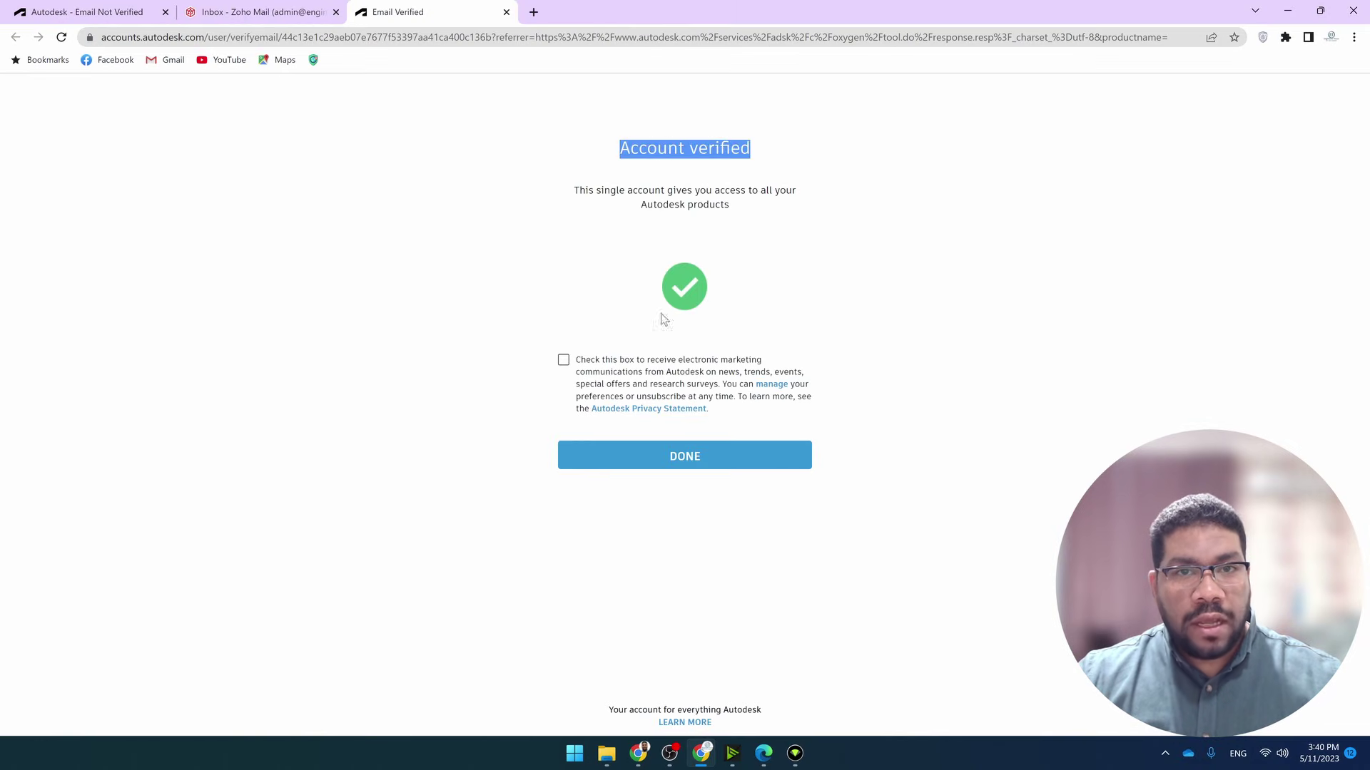
pyautogui.click(563, 360)
pyautogui.click(674, 465)
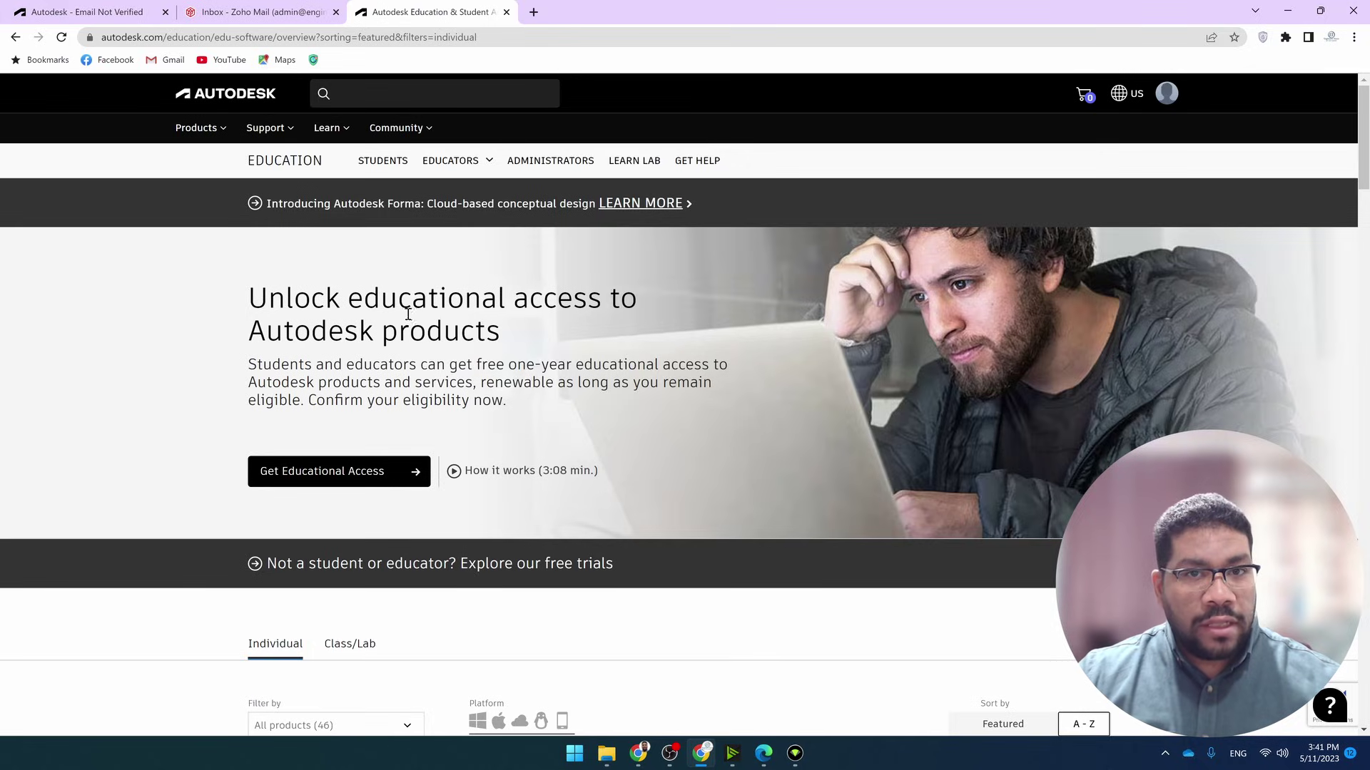
# Open the eligibility form, review the pre-filled names, and choose Student and University/Post-Secondary
pyautogui.click(308, 482)
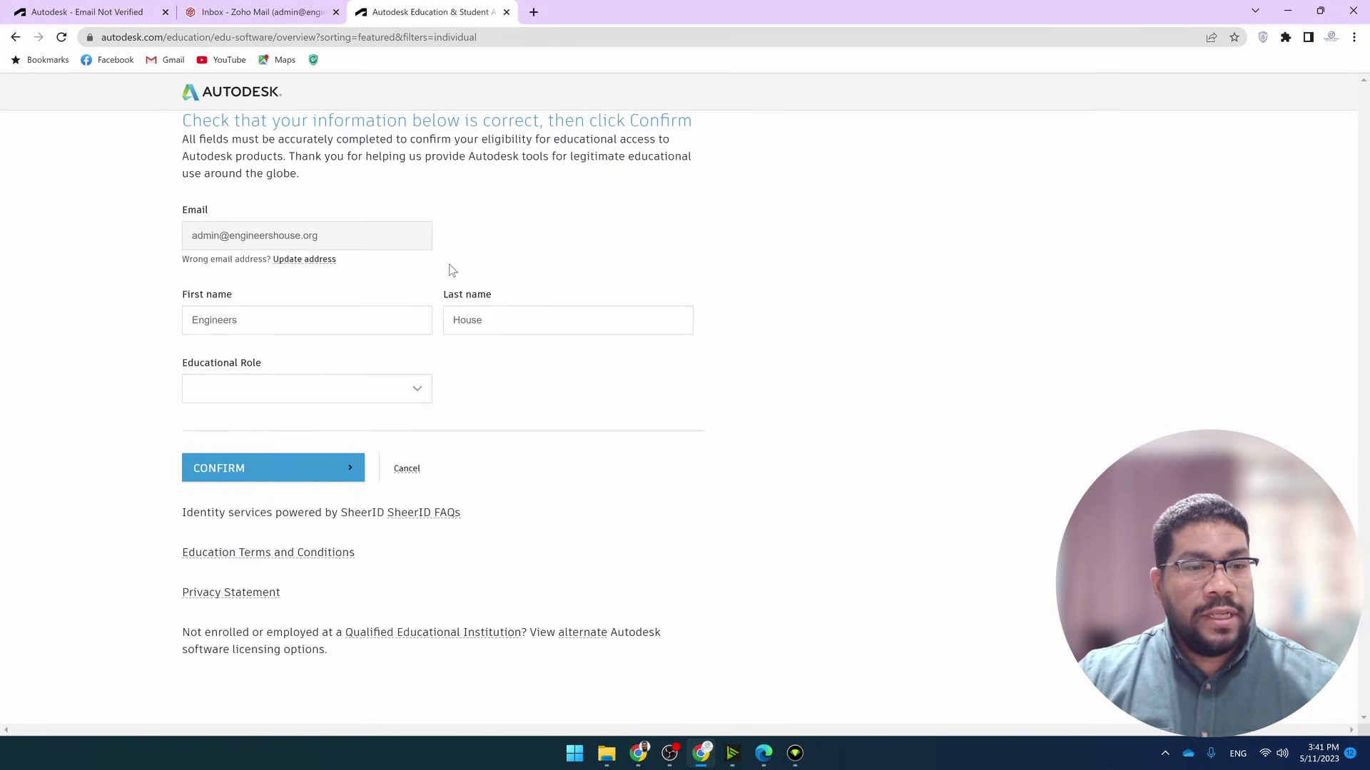
pyautogui.click(266, 320)
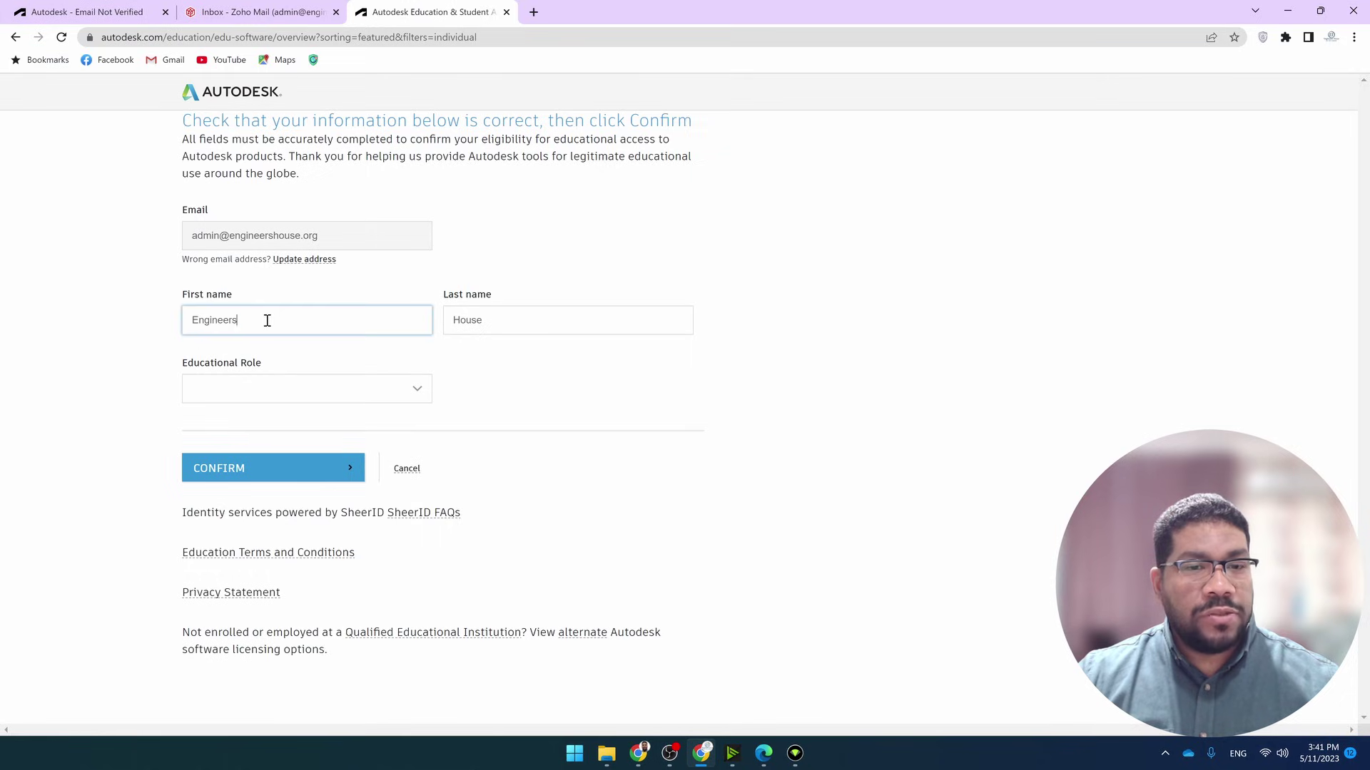
pyautogui.doubleClick(314, 322)
pyautogui.doubleClick(546, 322)
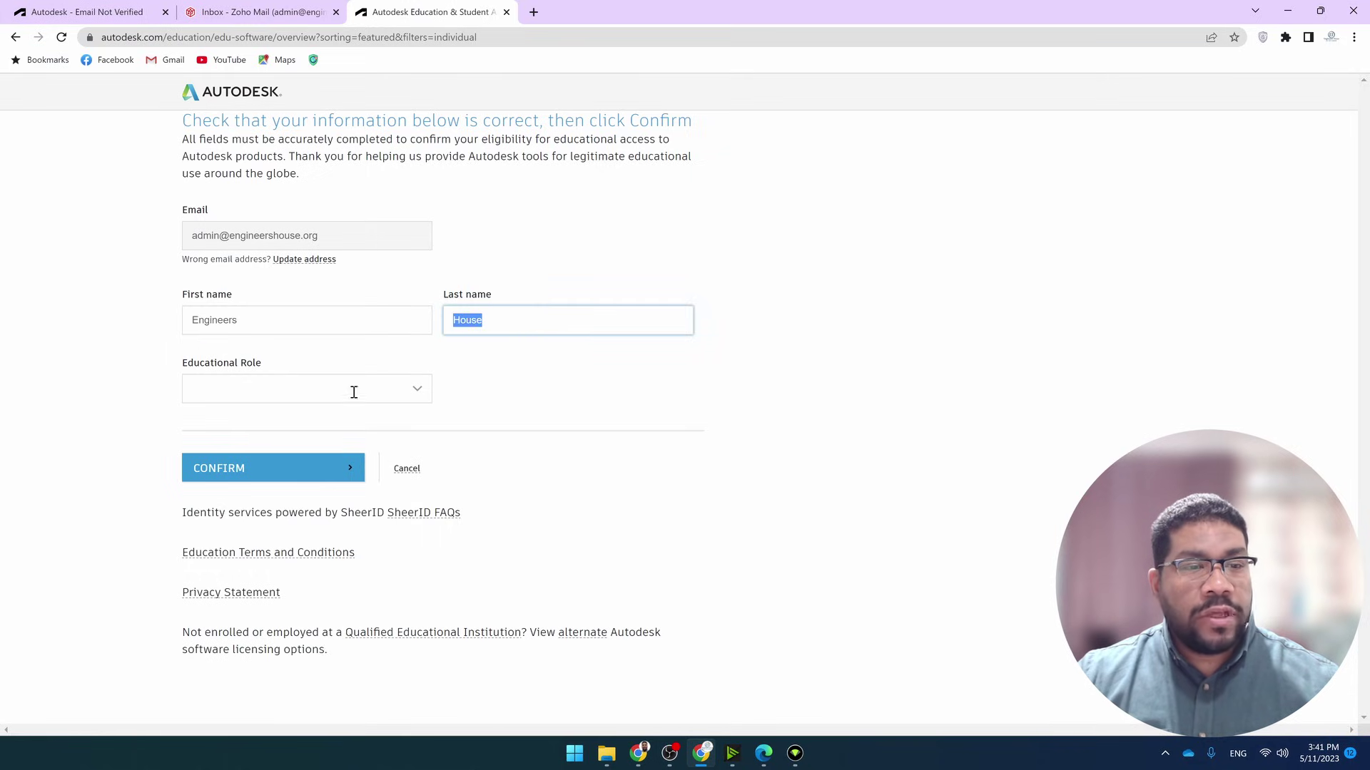
pyautogui.moveTo(187, 365); pyautogui.dragTo(319, 366)
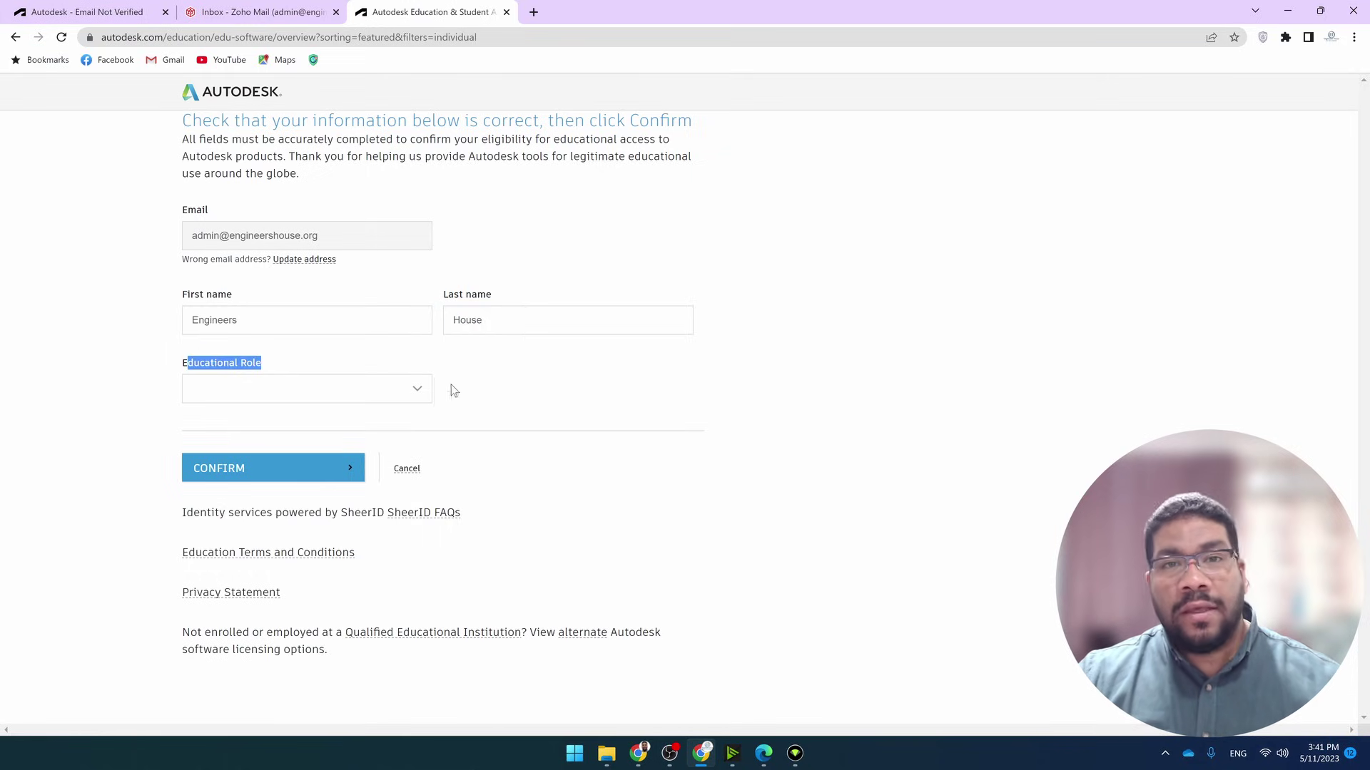
pyautogui.click(418, 393)
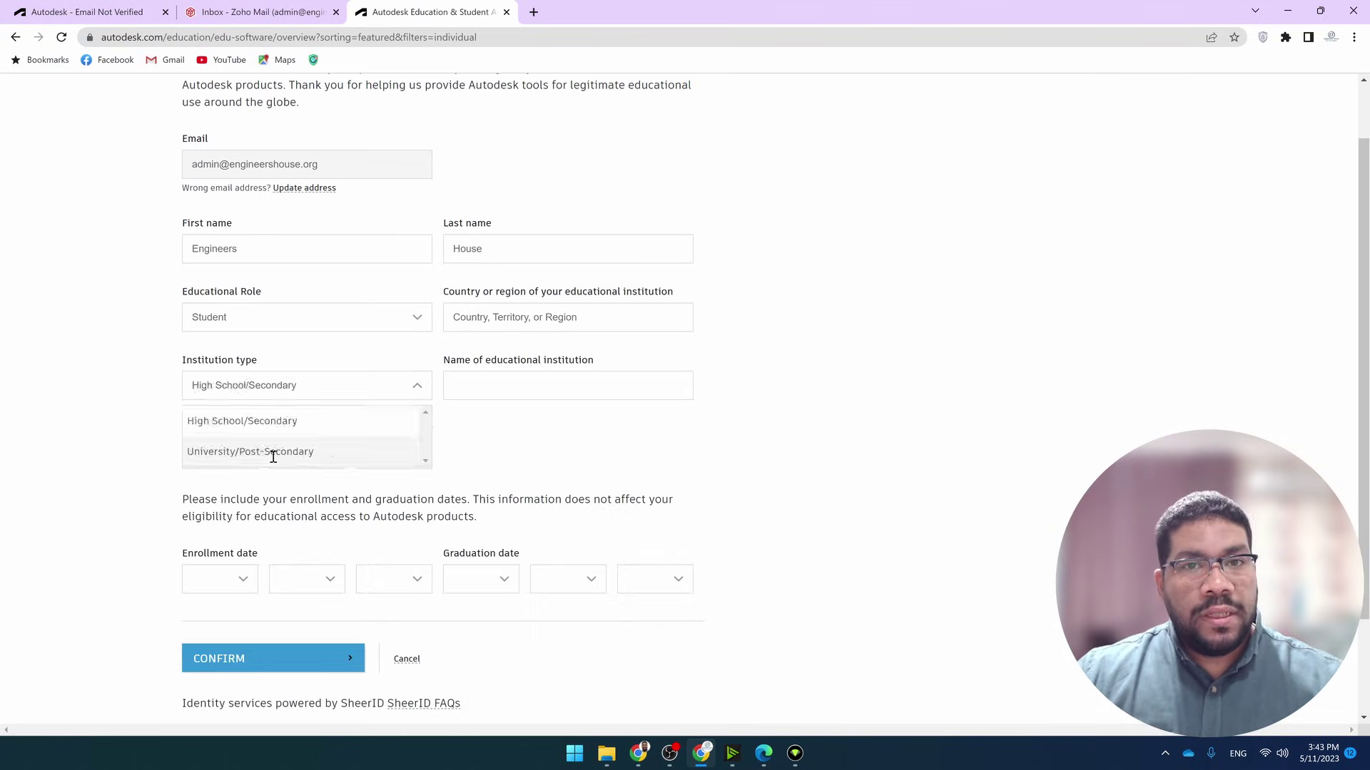
pyautogui.click(271, 452)
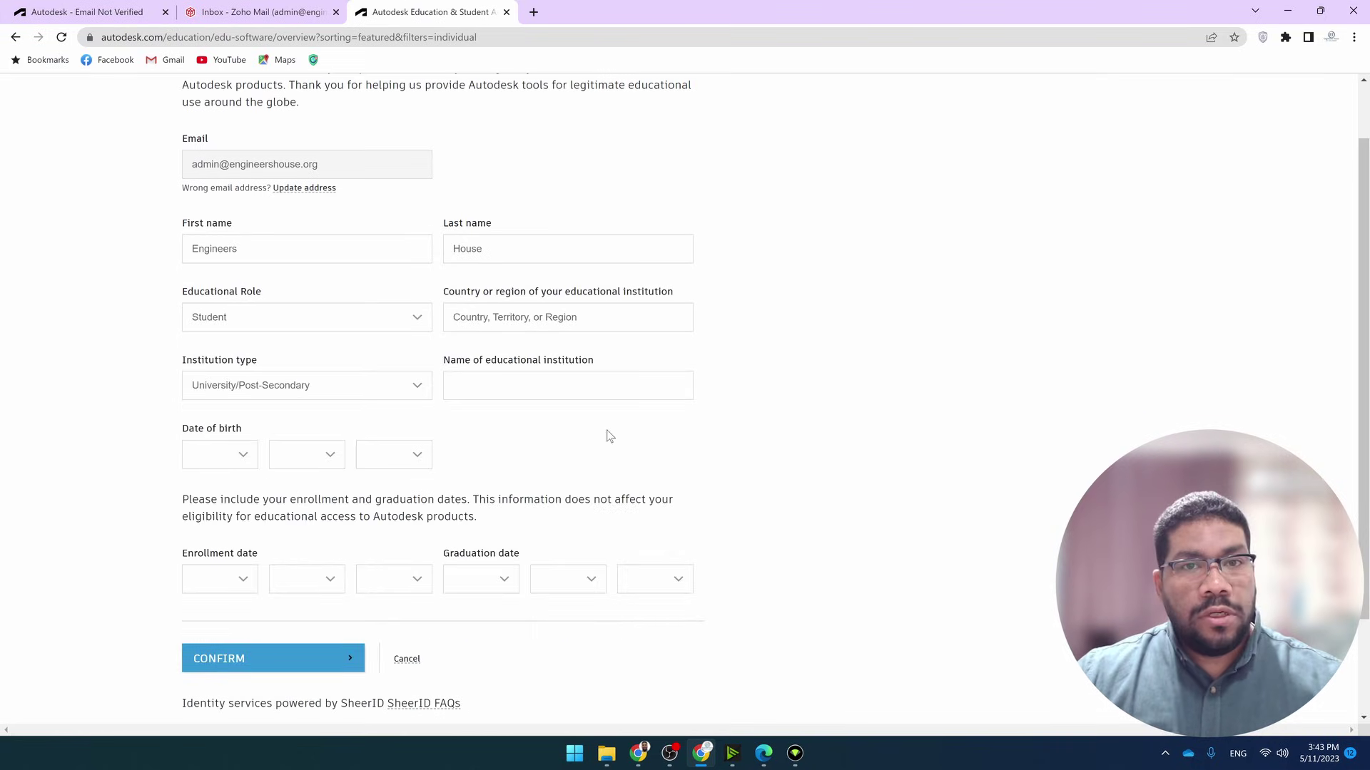
# Set the institution country to Egypt and the institution to Engineers house Academy
pyautogui.click(631, 317)
pyautogui.write('Egy')
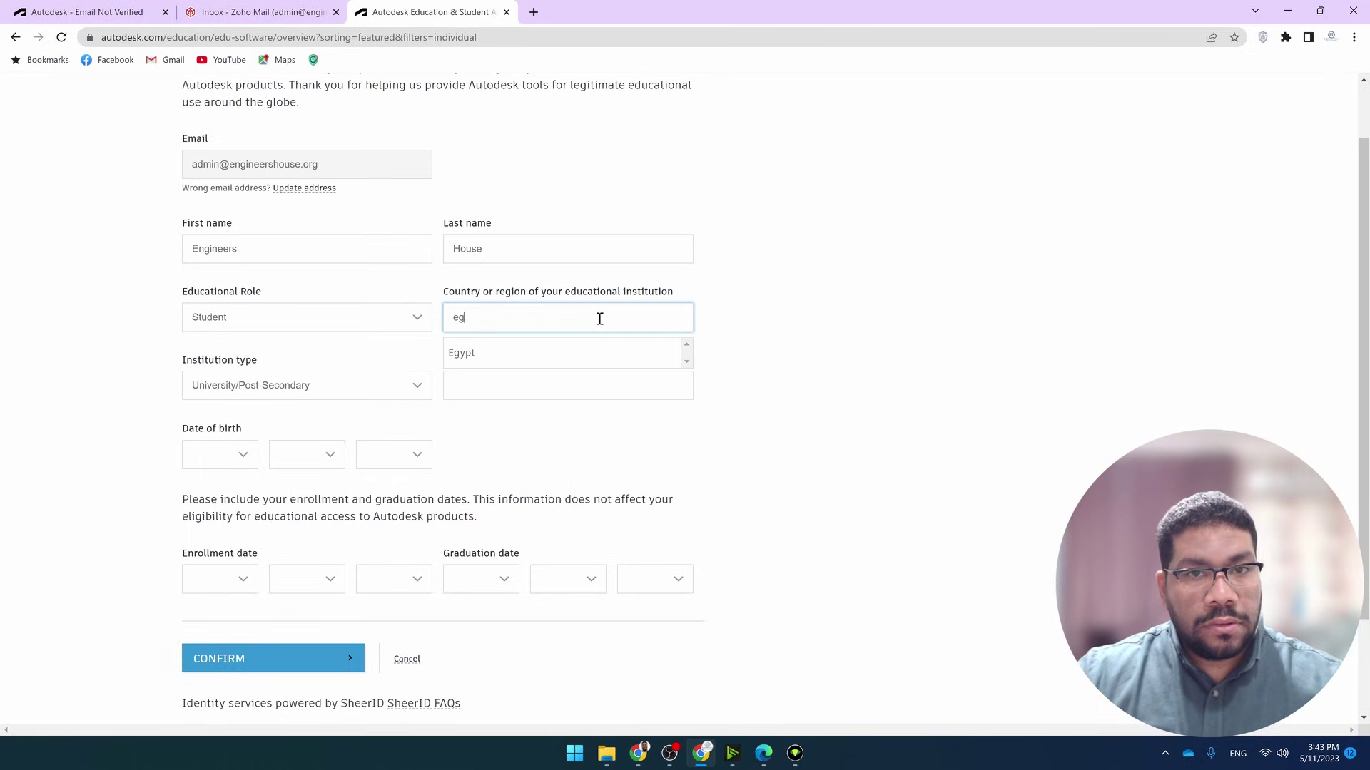
pyautogui.click(589, 352)
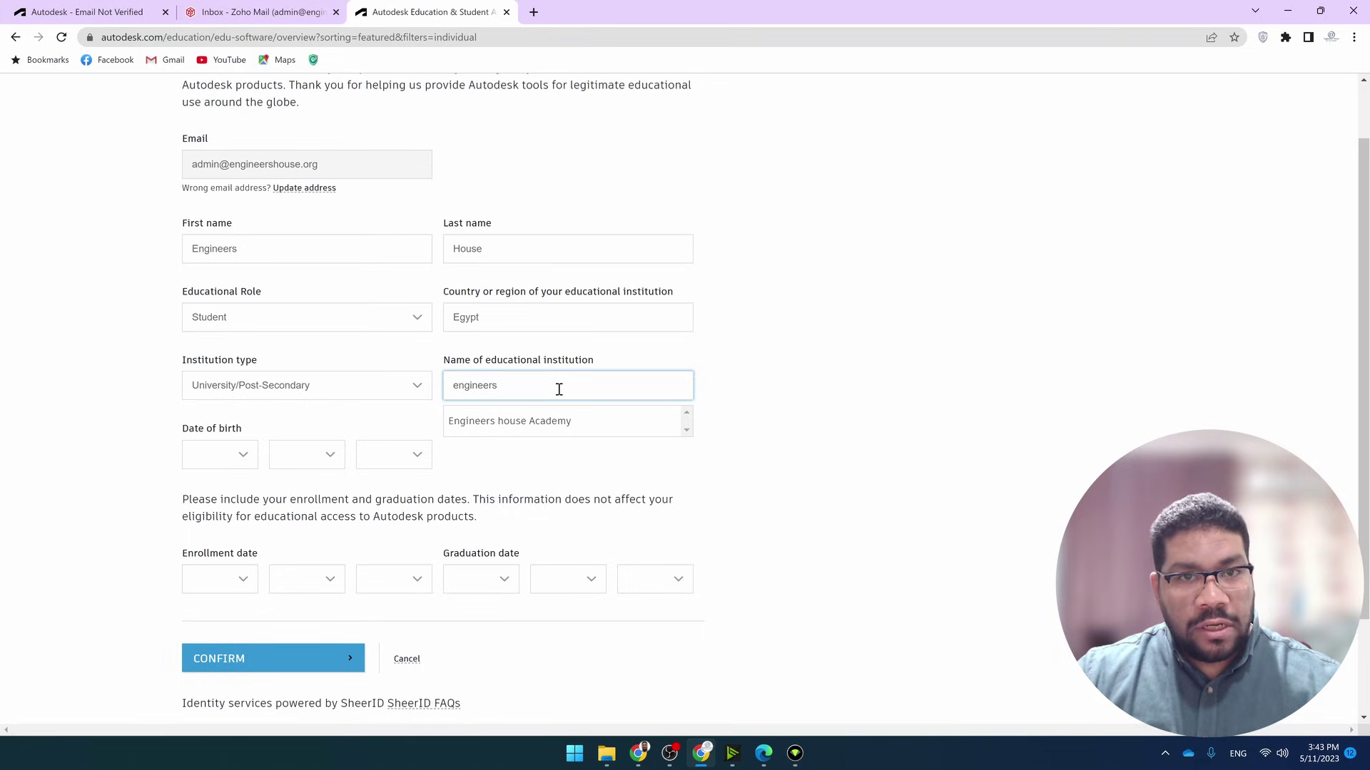
pyautogui.click(524, 435)
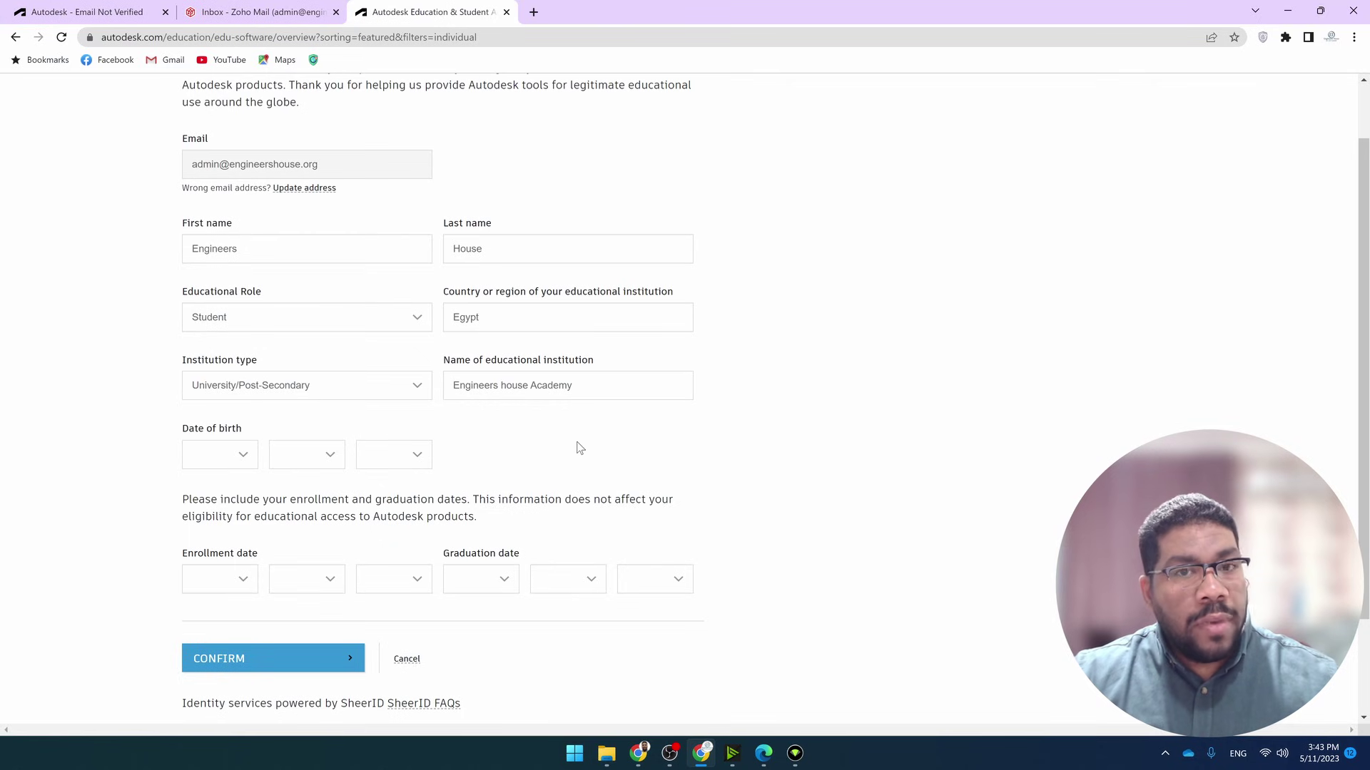
pyautogui.scroll(-1, 531, 463)
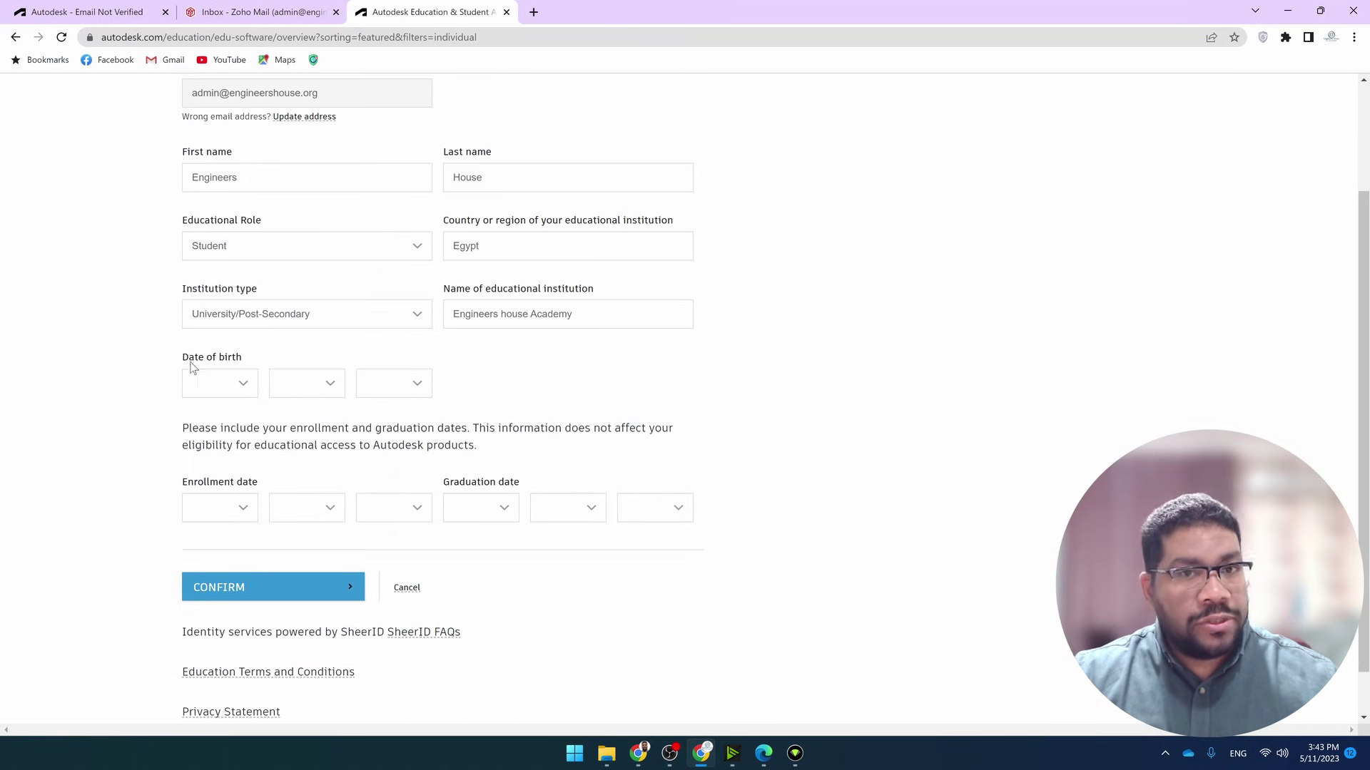
pyautogui.scroll(-1, 241, 450)
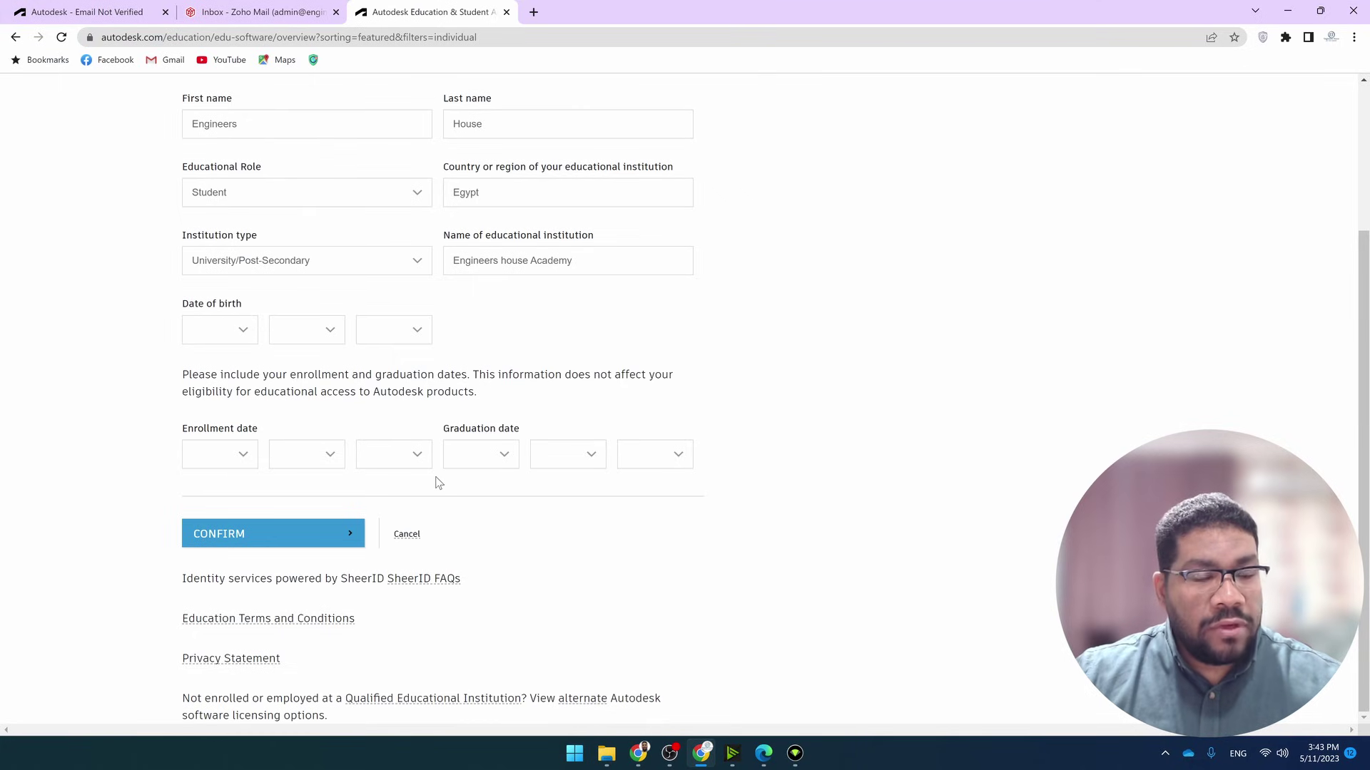
pyautogui.click(245, 336)
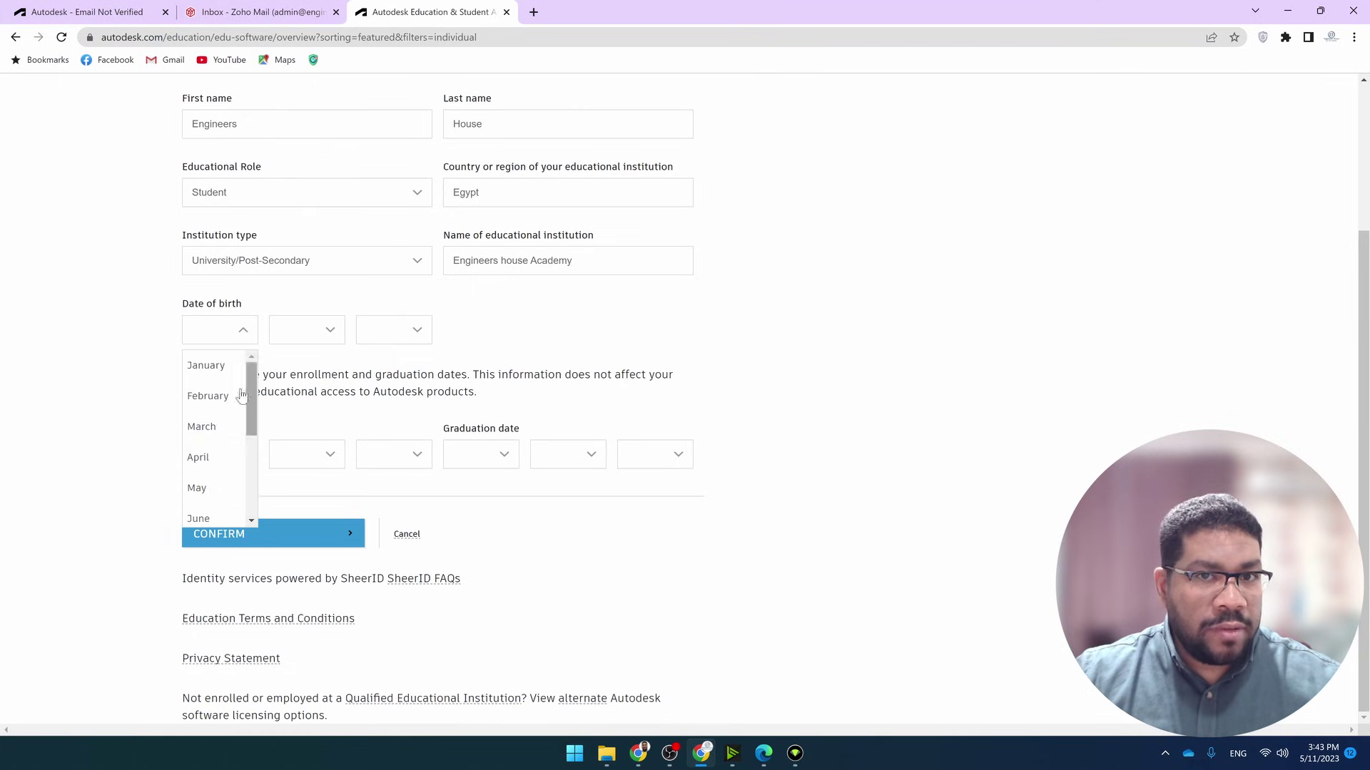
pyautogui.click(211, 391)
pyautogui.click(393, 329)
pyautogui.scroll(-5, 385, 464)
pyautogui.scroll(-8, 385, 490)
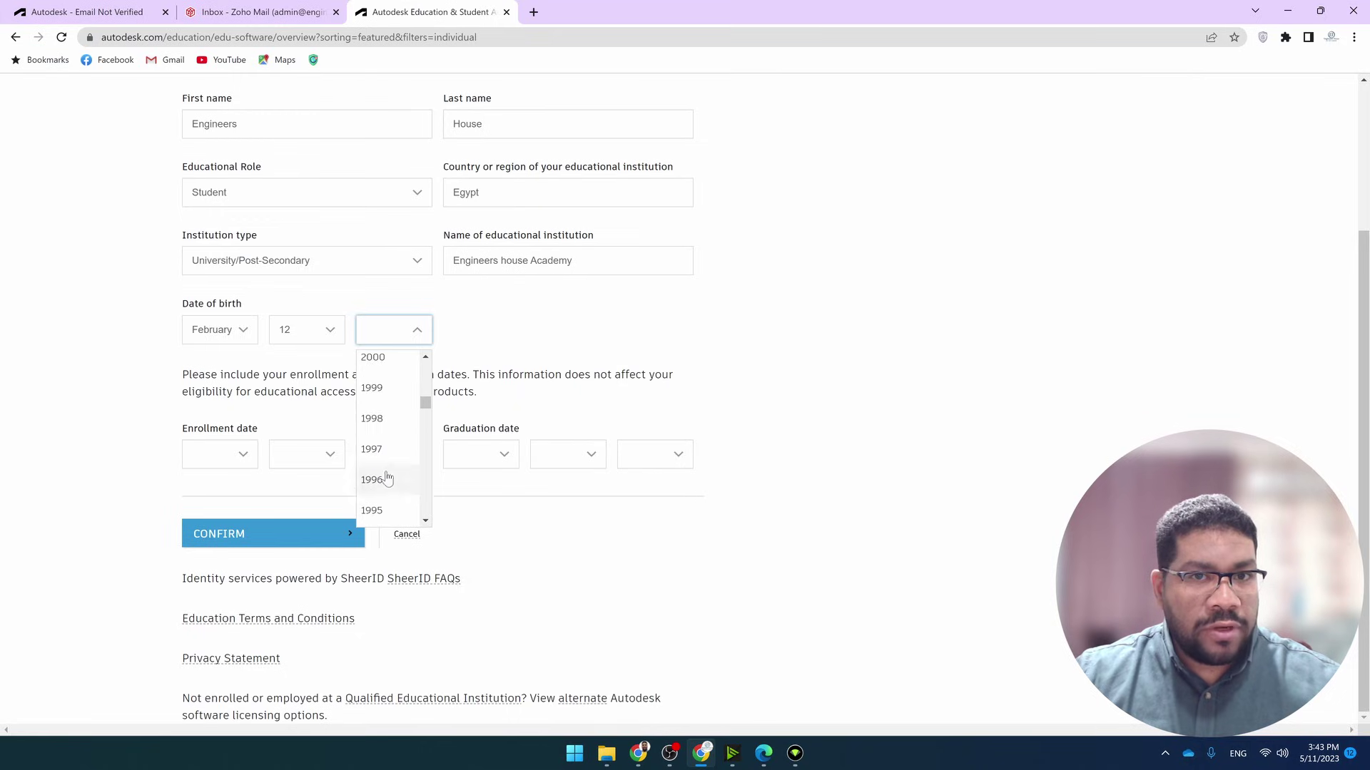
pyautogui.click(378, 431)
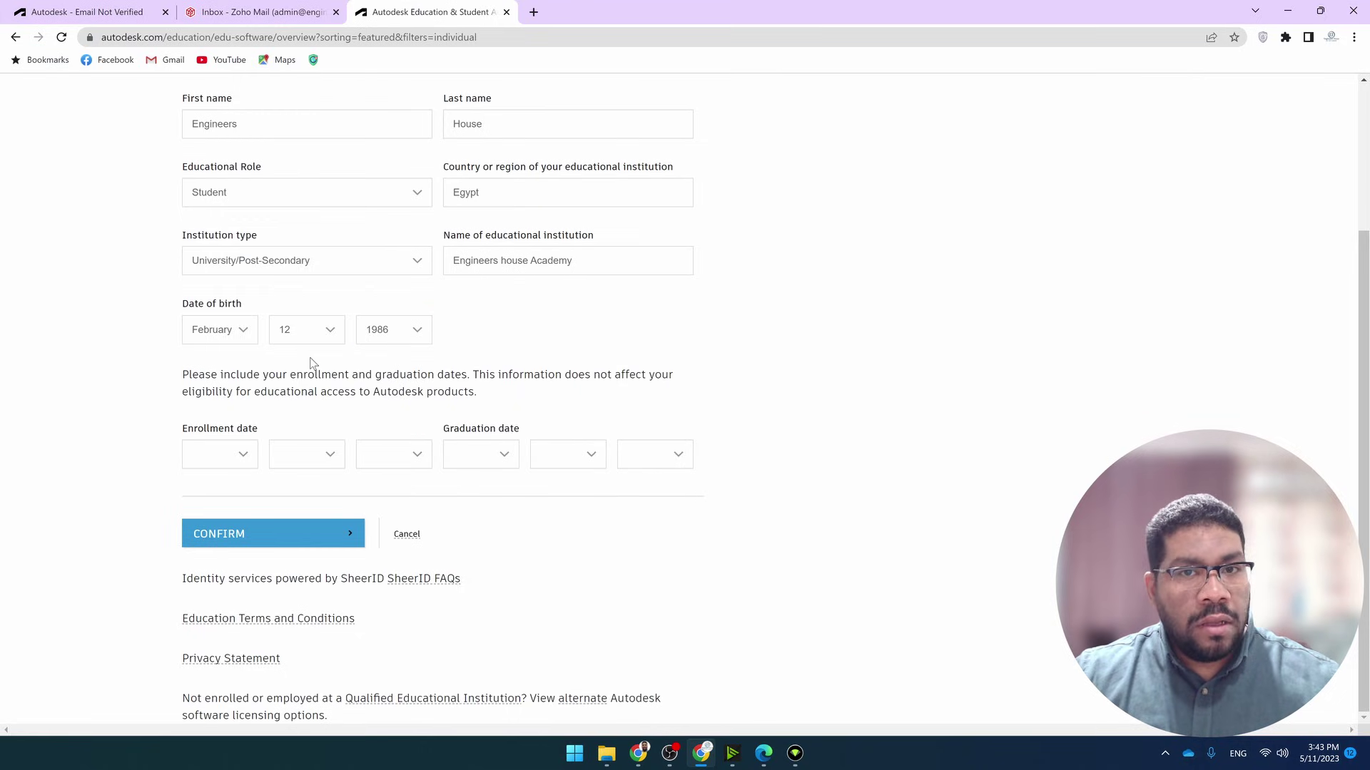
pyautogui.click(397, 334)
pyautogui.scroll(8, 407, 437)
pyautogui.scroll(-3, 405, 438)
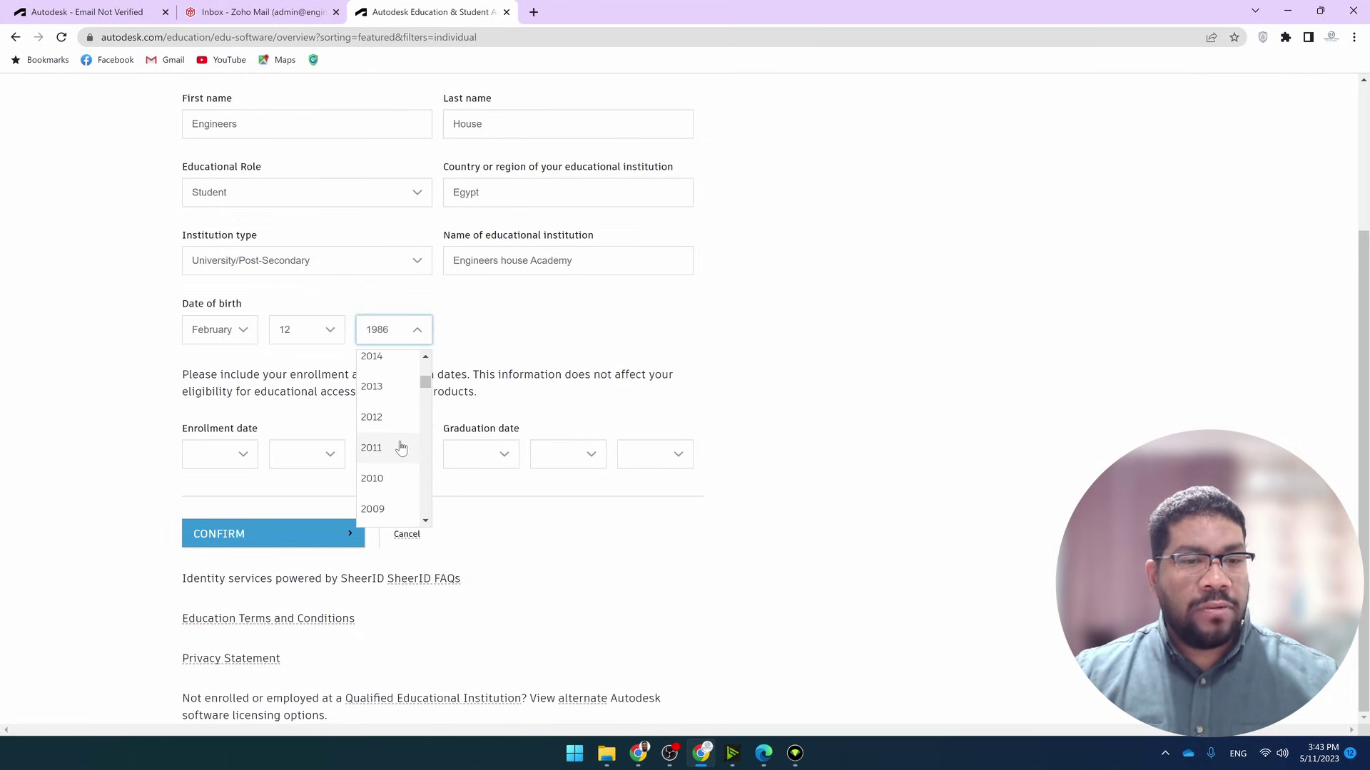
pyautogui.scroll(1, 390, 423)
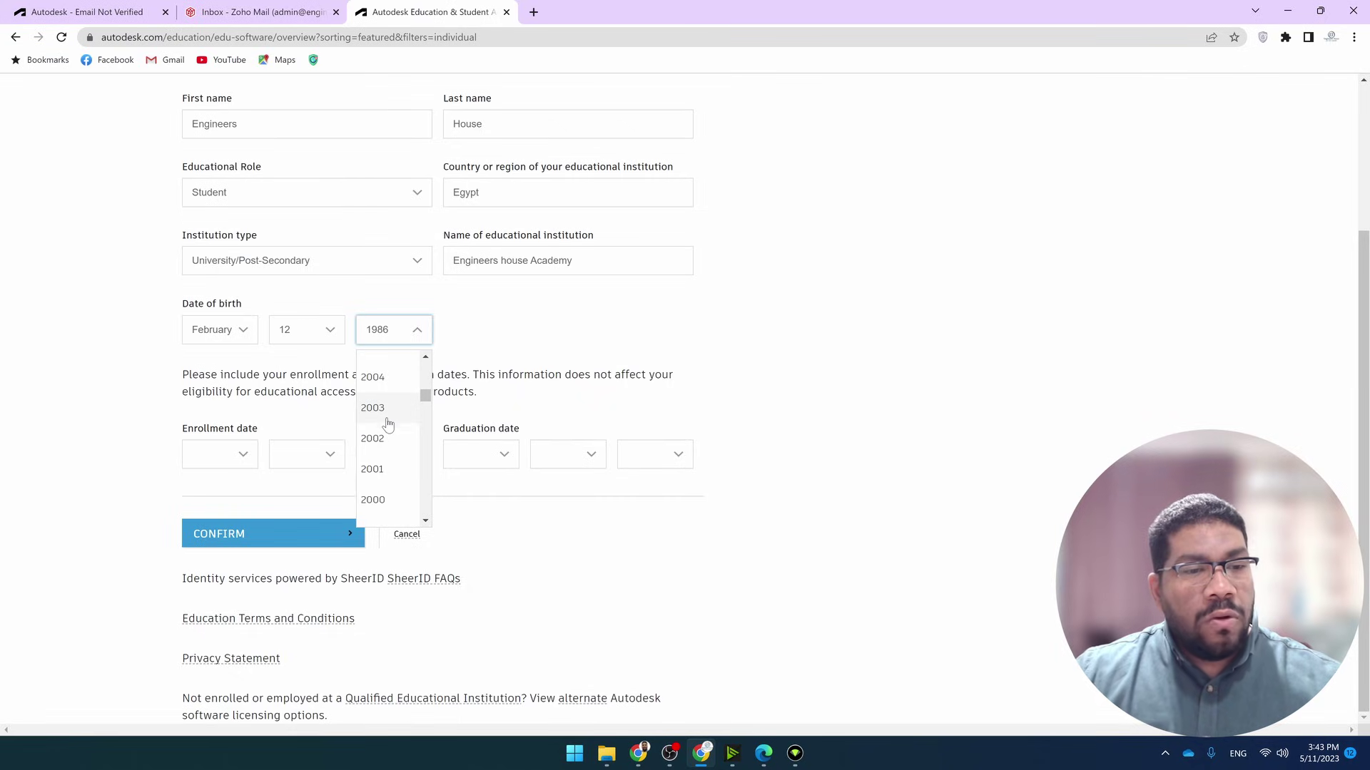
pyautogui.click(389, 423)
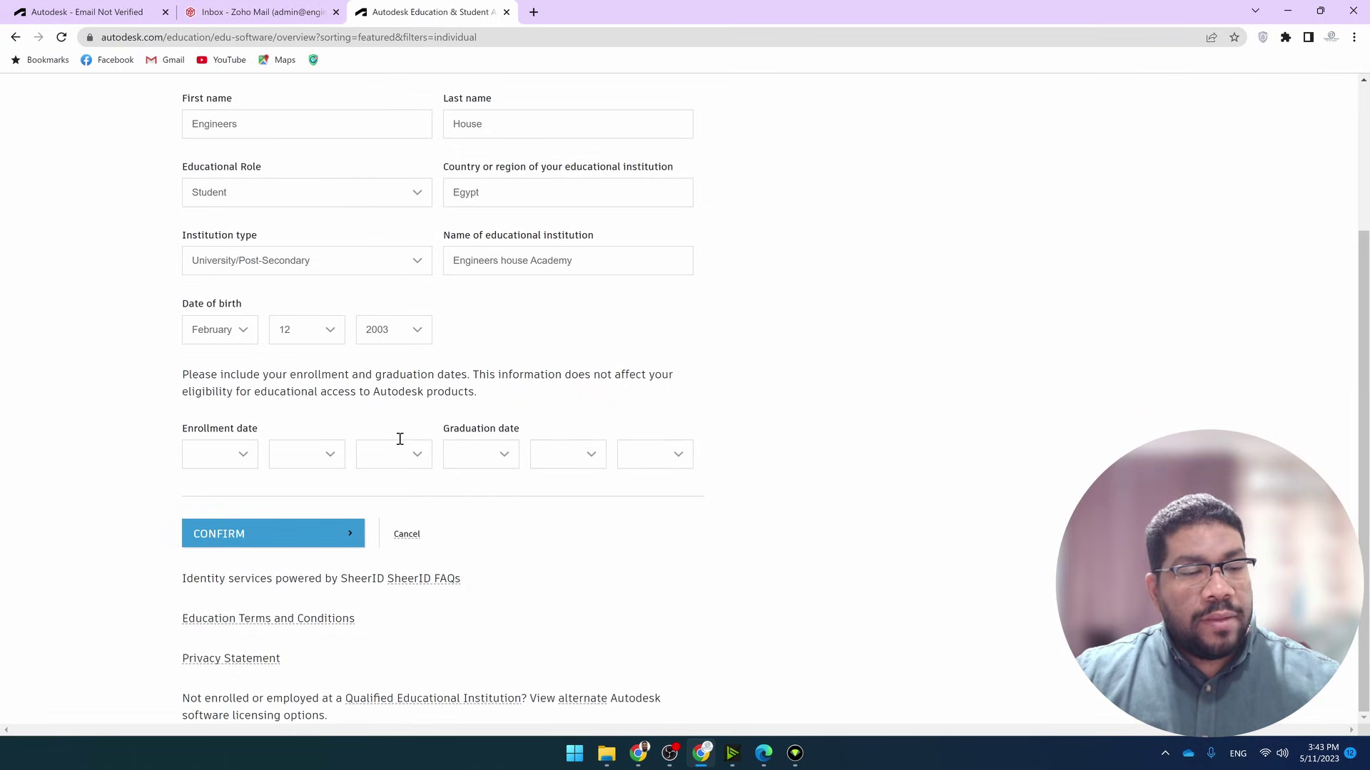
# Set the enrollment date to April 1, 2023
pyautogui.click(245, 456)
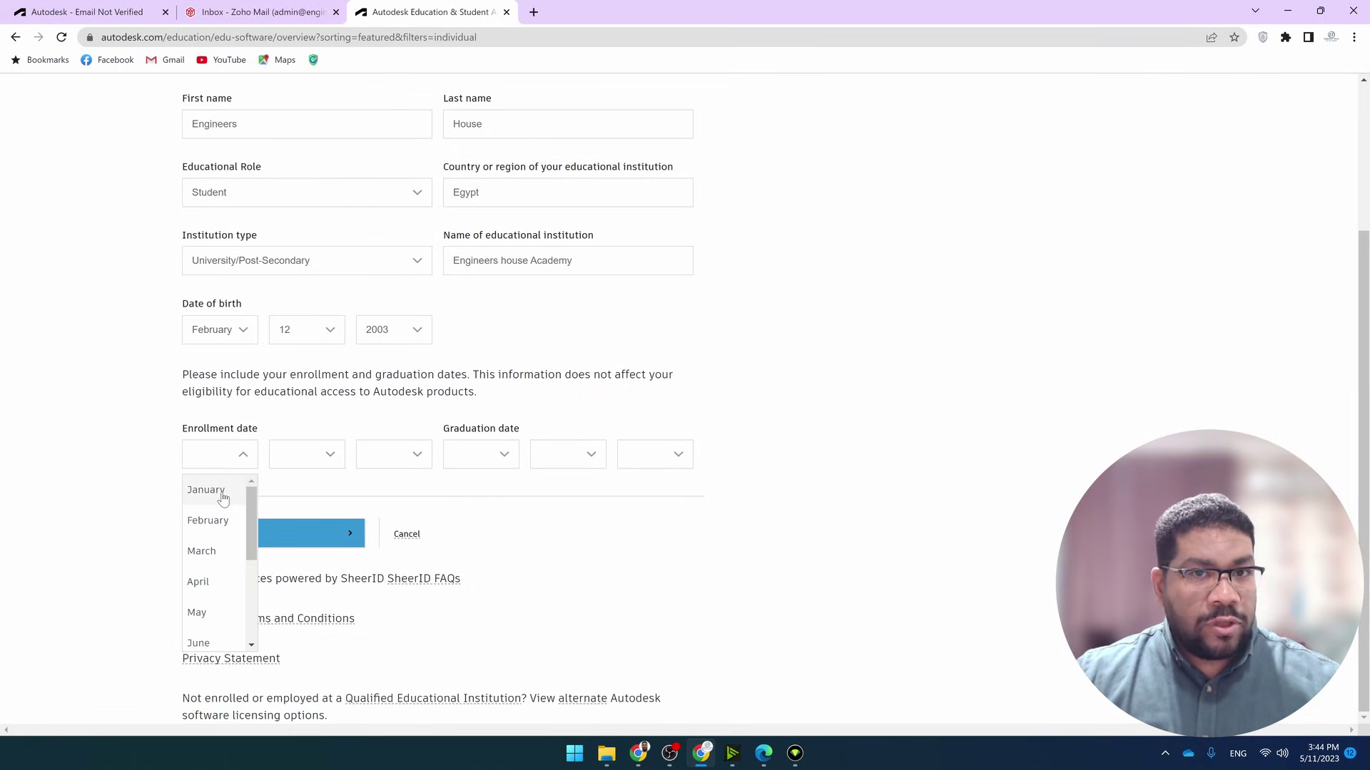
pyautogui.click(208, 581)
pyautogui.click(319, 460)
pyautogui.click(300, 492)
pyautogui.click(409, 454)
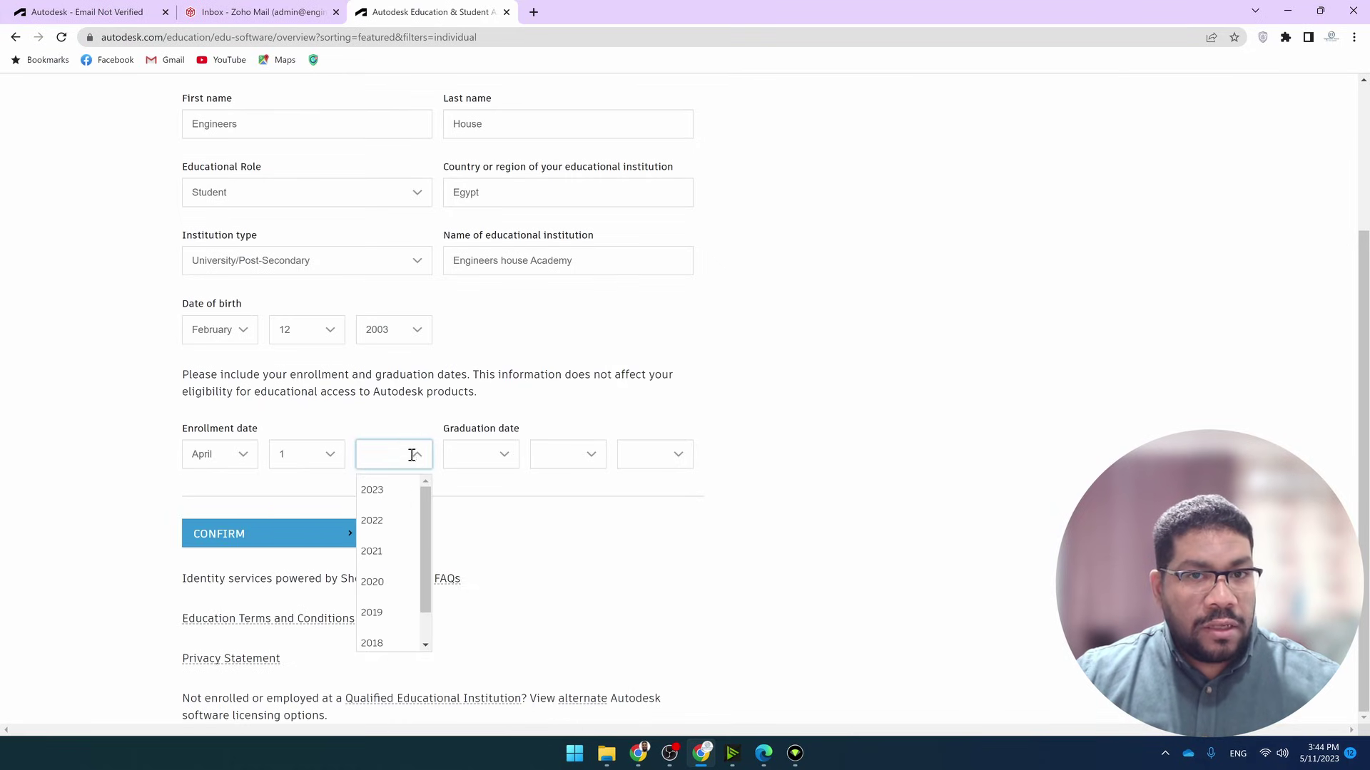
pyautogui.click(396, 497)
# Set the graduation date to April 30, 2024 and submit the eligibility form
pyautogui.click(499, 457)
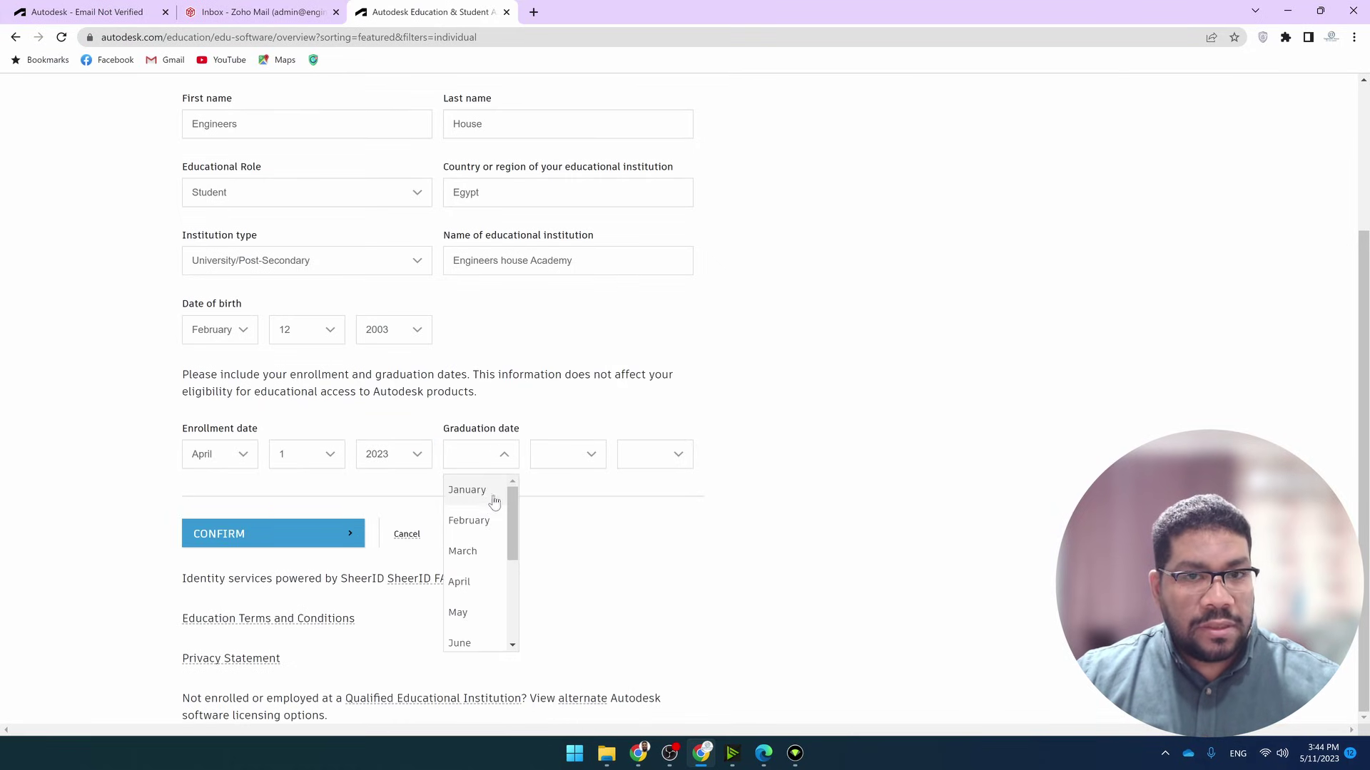
pyautogui.click(471, 582)
pyautogui.click(582, 456)
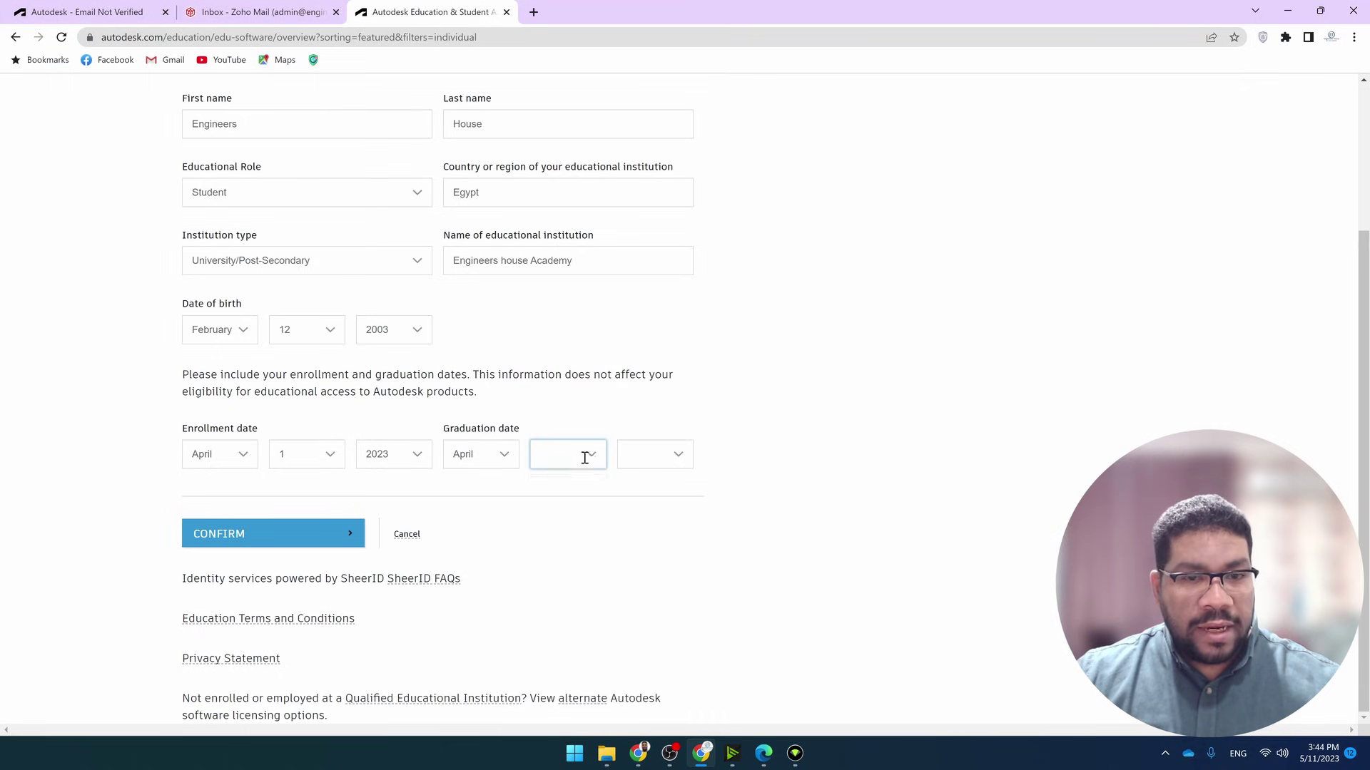
pyautogui.scroll(-4, 545, 612)
pyautogui.scroll(-5, 542, 646)
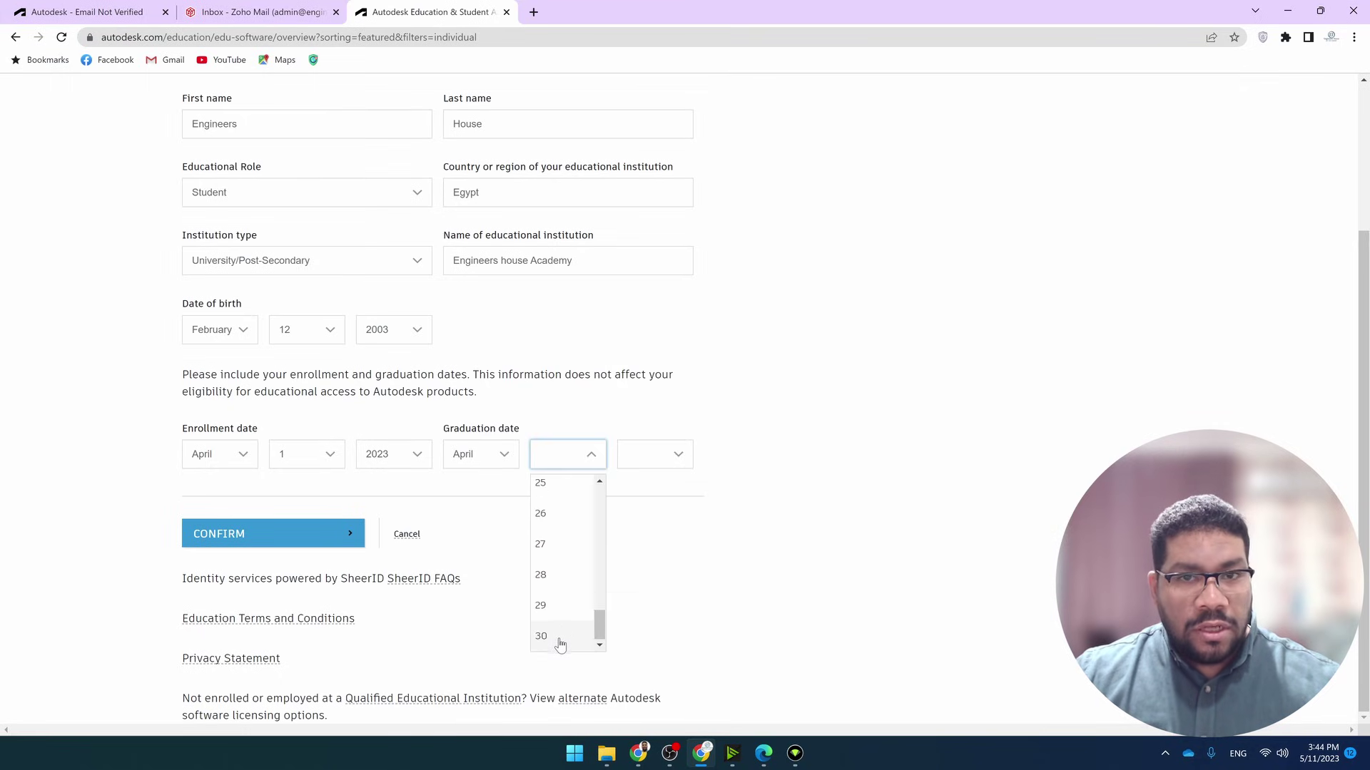
pyautogui.click(549, 639)
pyautogui.click(681, 461)
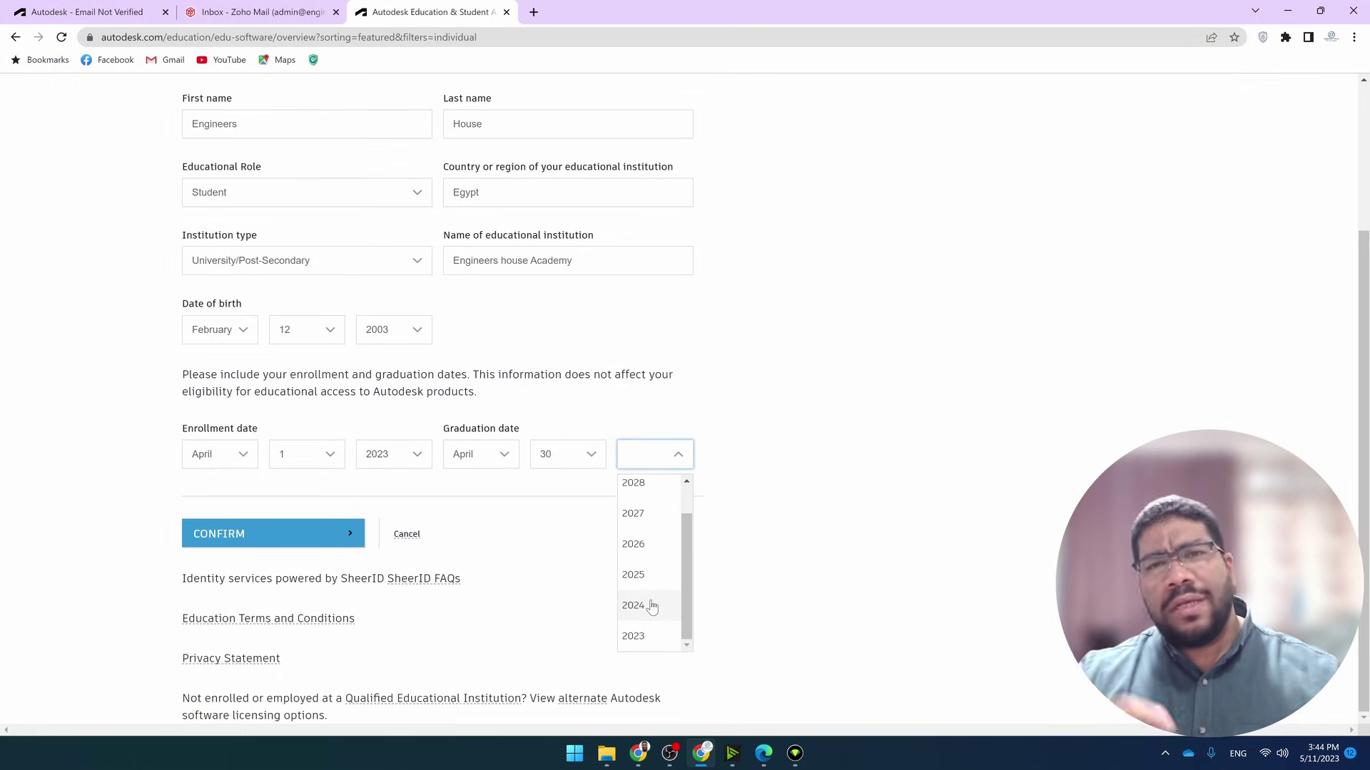
pyautogui.click(648, 608)
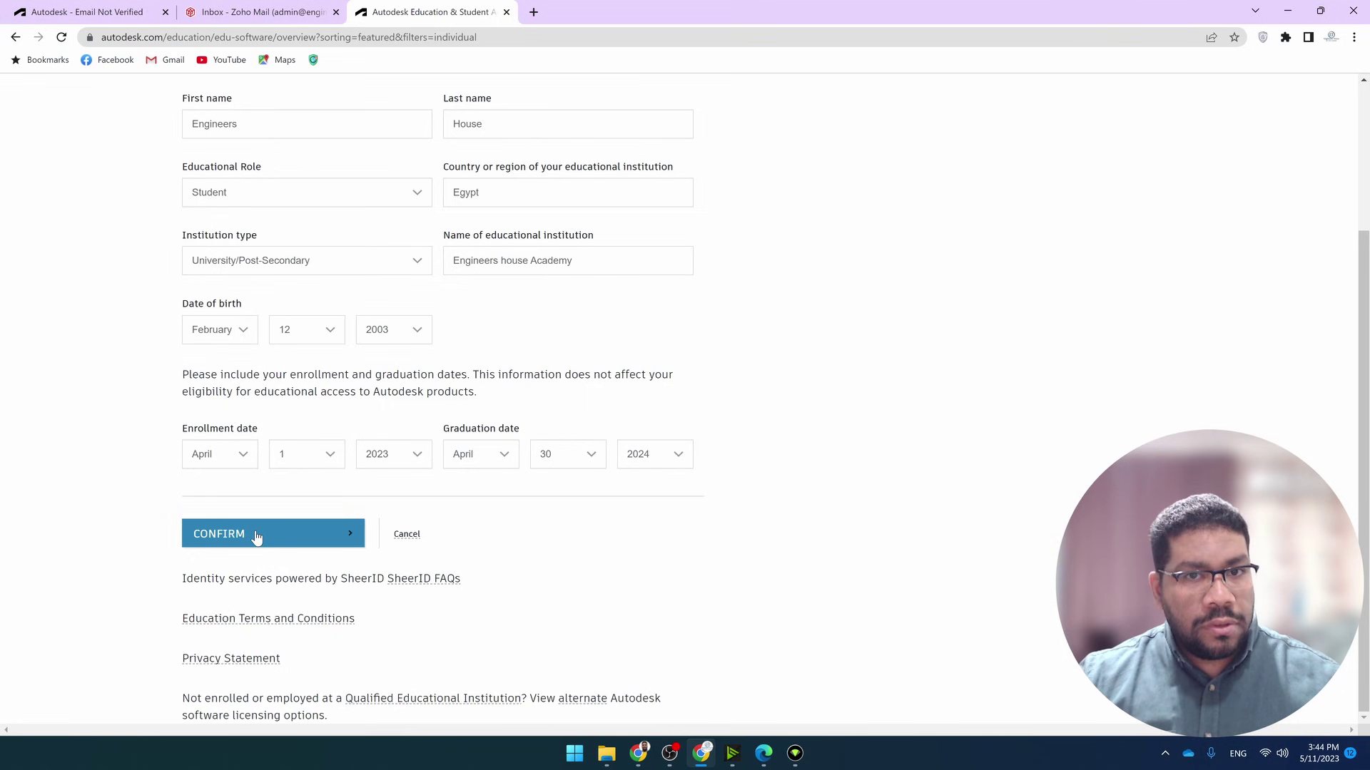
pyautogui.click(257, 537)
# Highlight the You're Confirmed! message and 12-month access note, then continue to Get Autodesk Software
pyautogui.moveTo(463, 316); pyautogui.dragTo(658, 311)
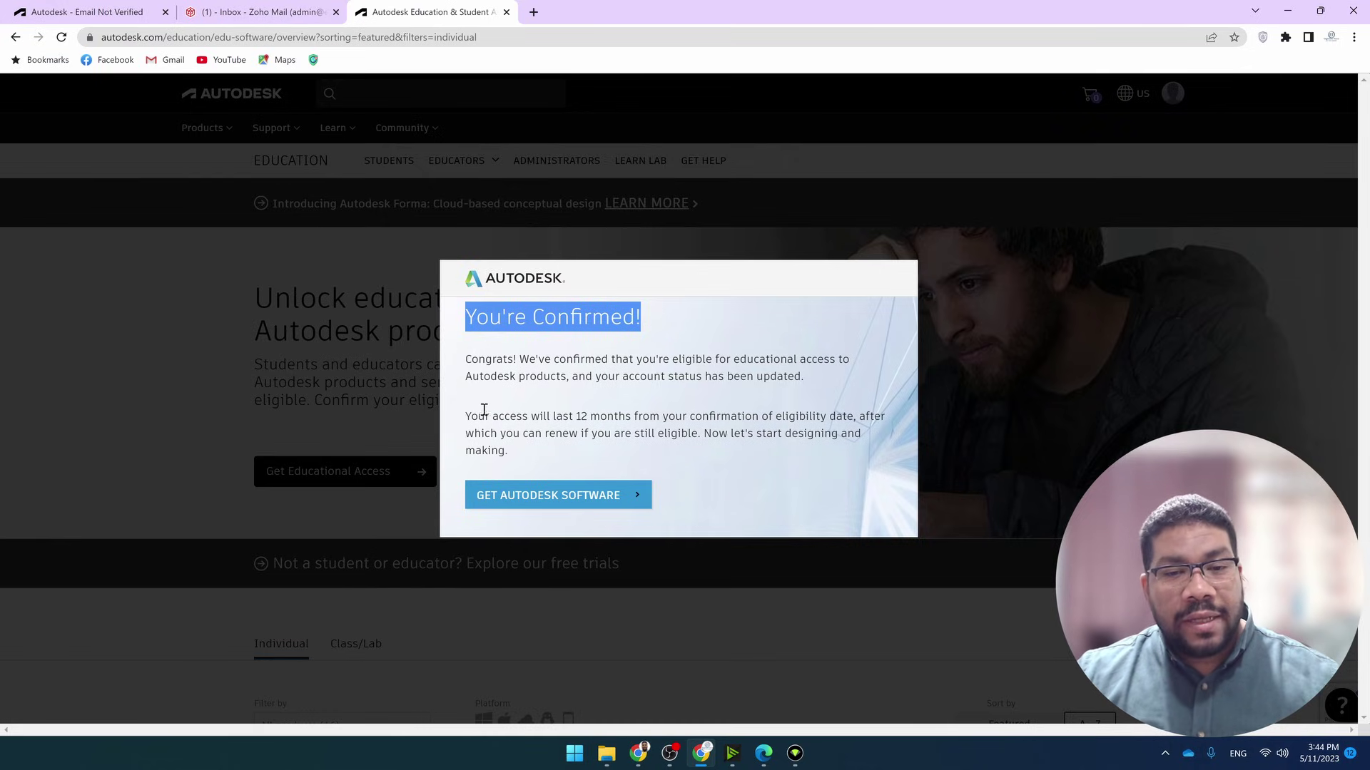
pyautogui.moveTo(464, 416); pyautogui.dragTo(689, 416)
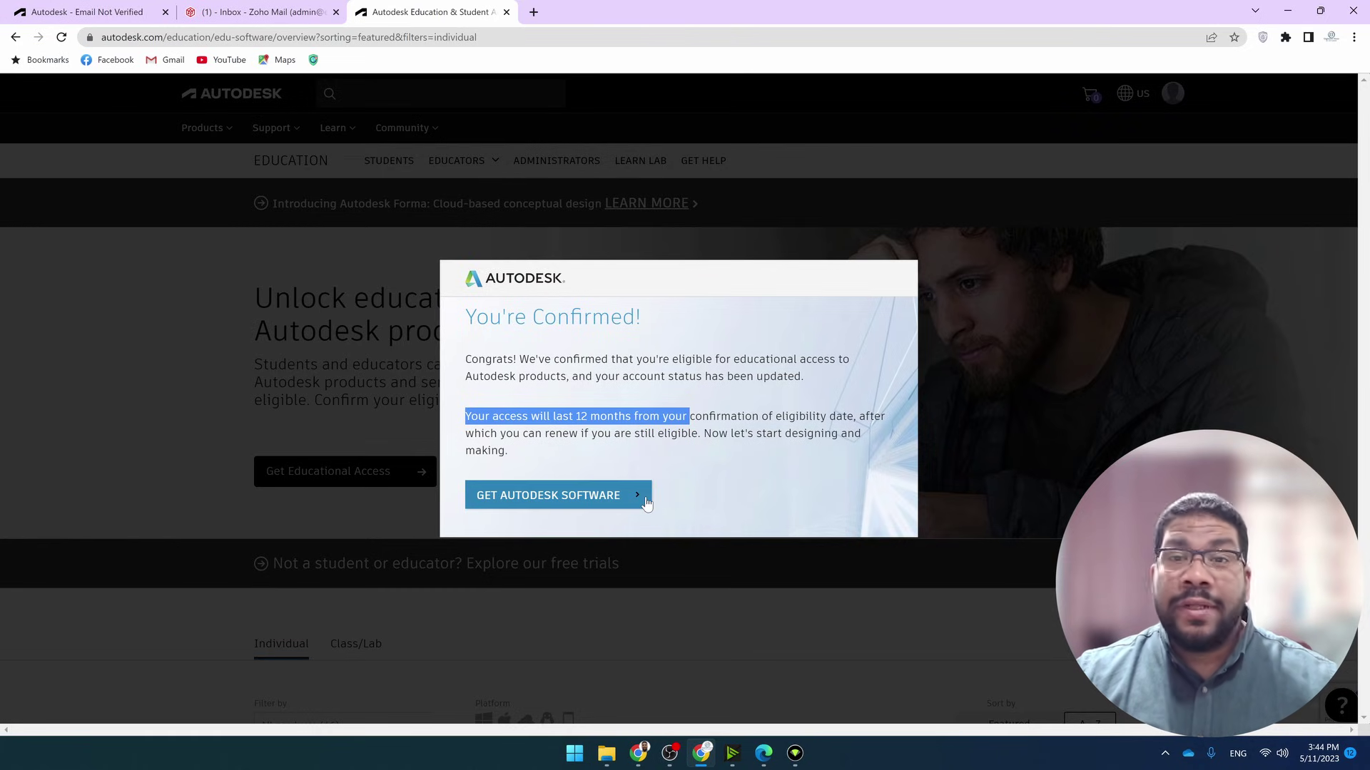
pyautogui.click(646, 503)
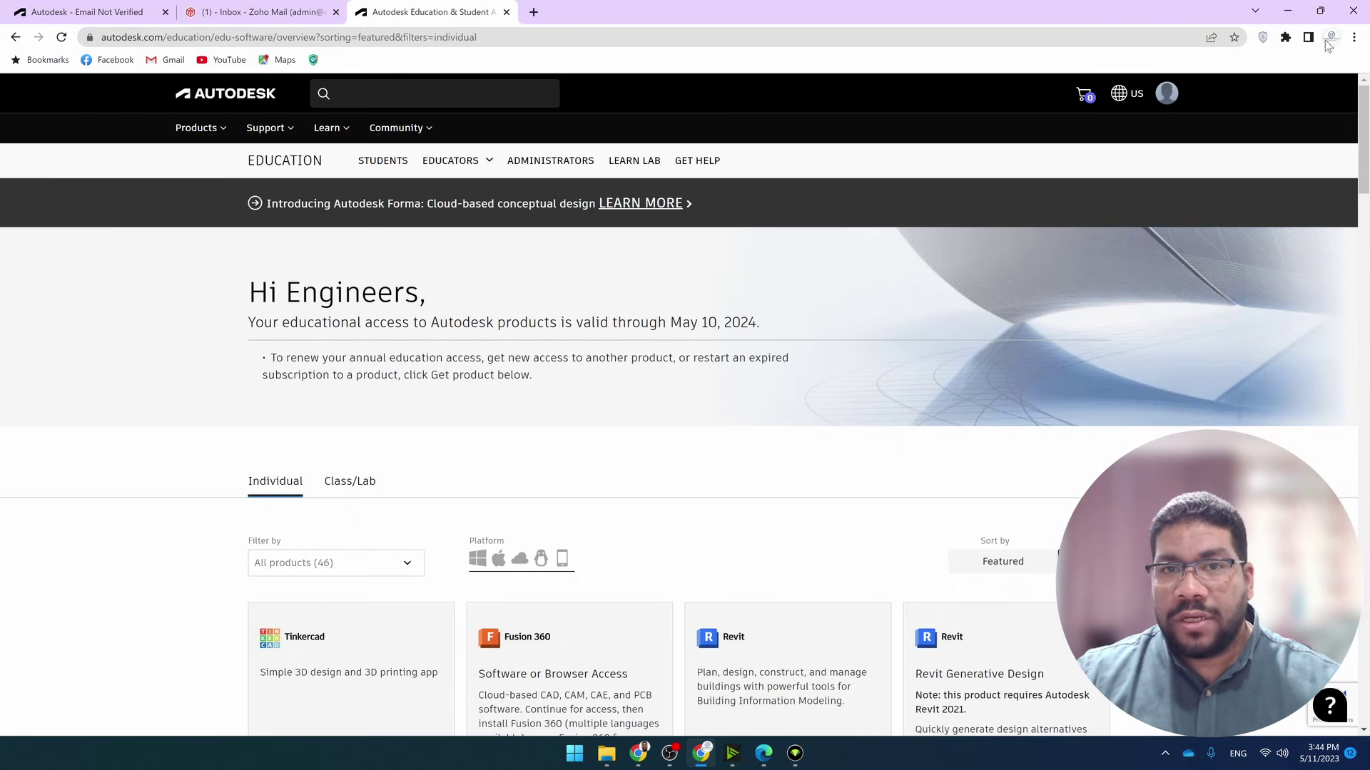
# Sign out of the current Autodesk account and open the Create account form from the sign-in page
pyautogui.click(1166, 93)
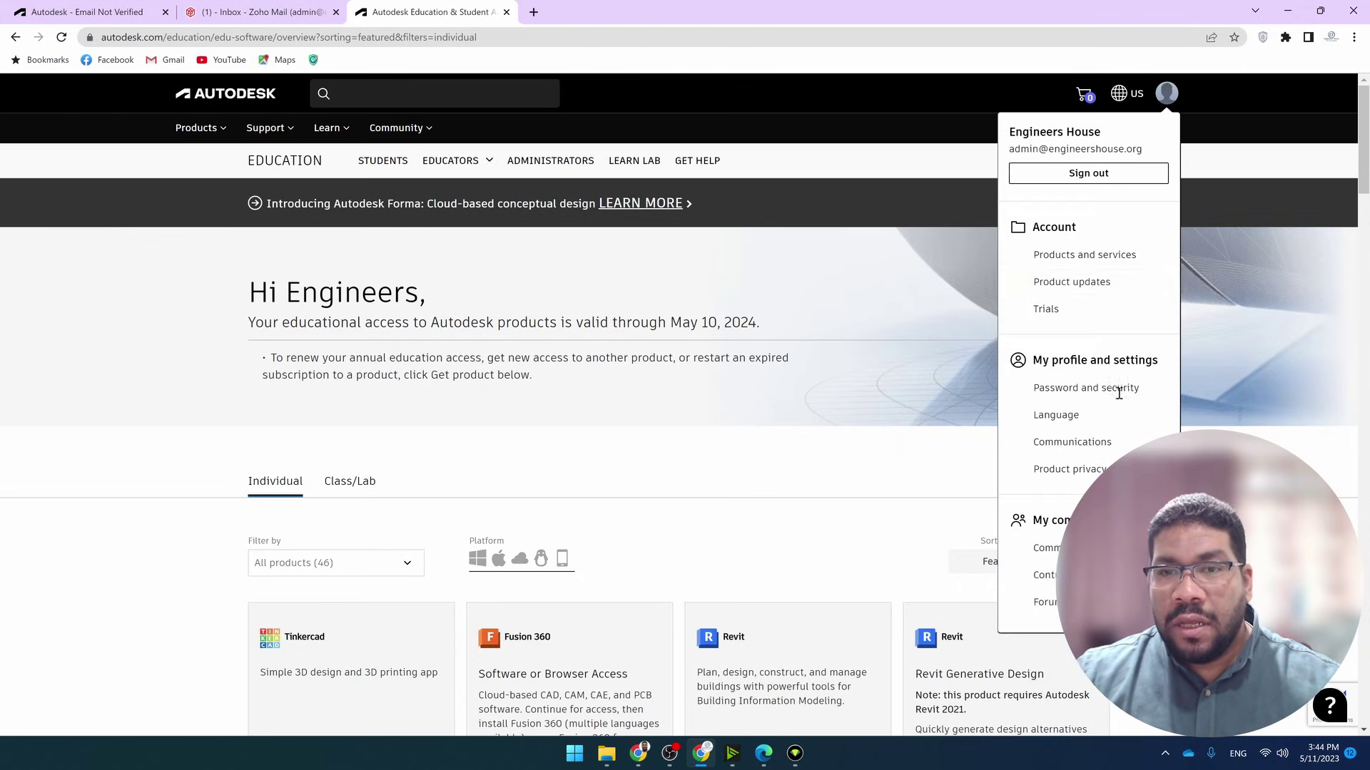
pyautogui.click(1097, 177)
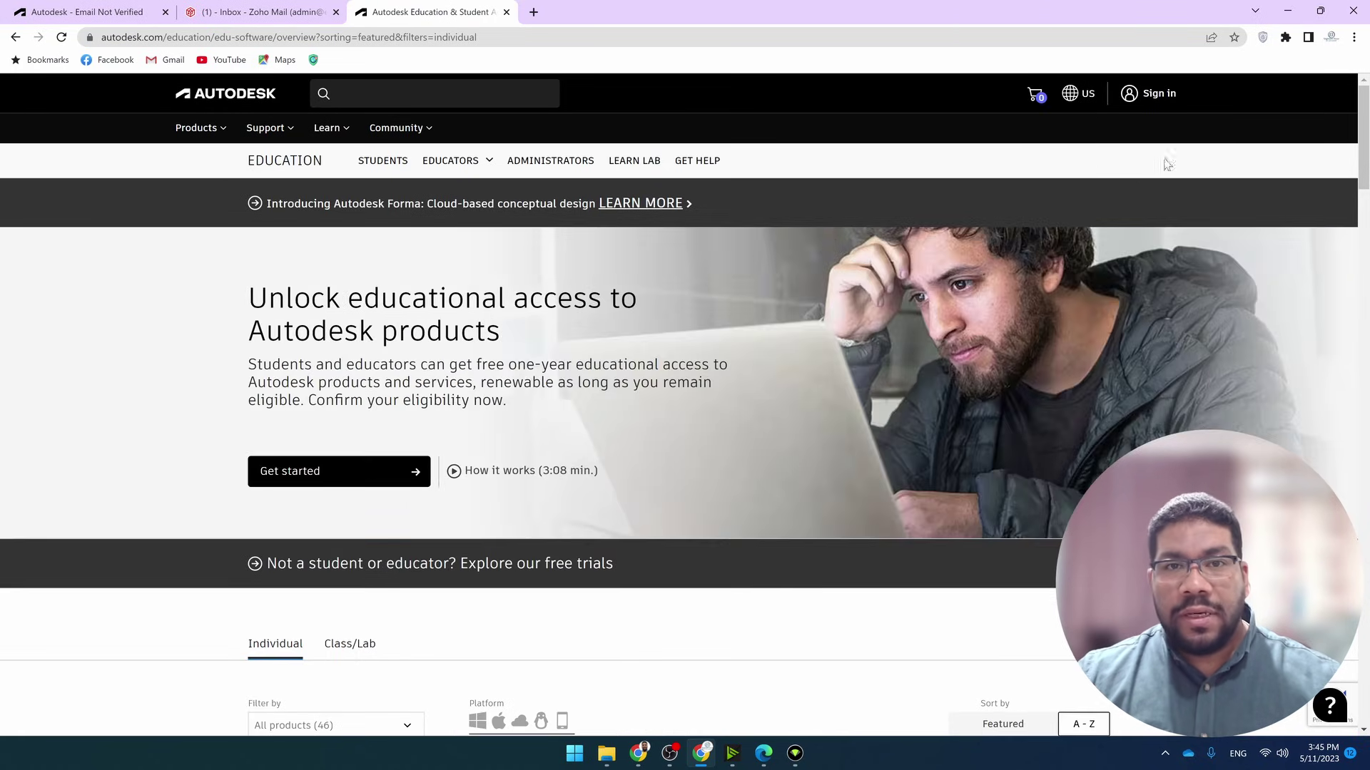
pyautogui.click(1149, 94)
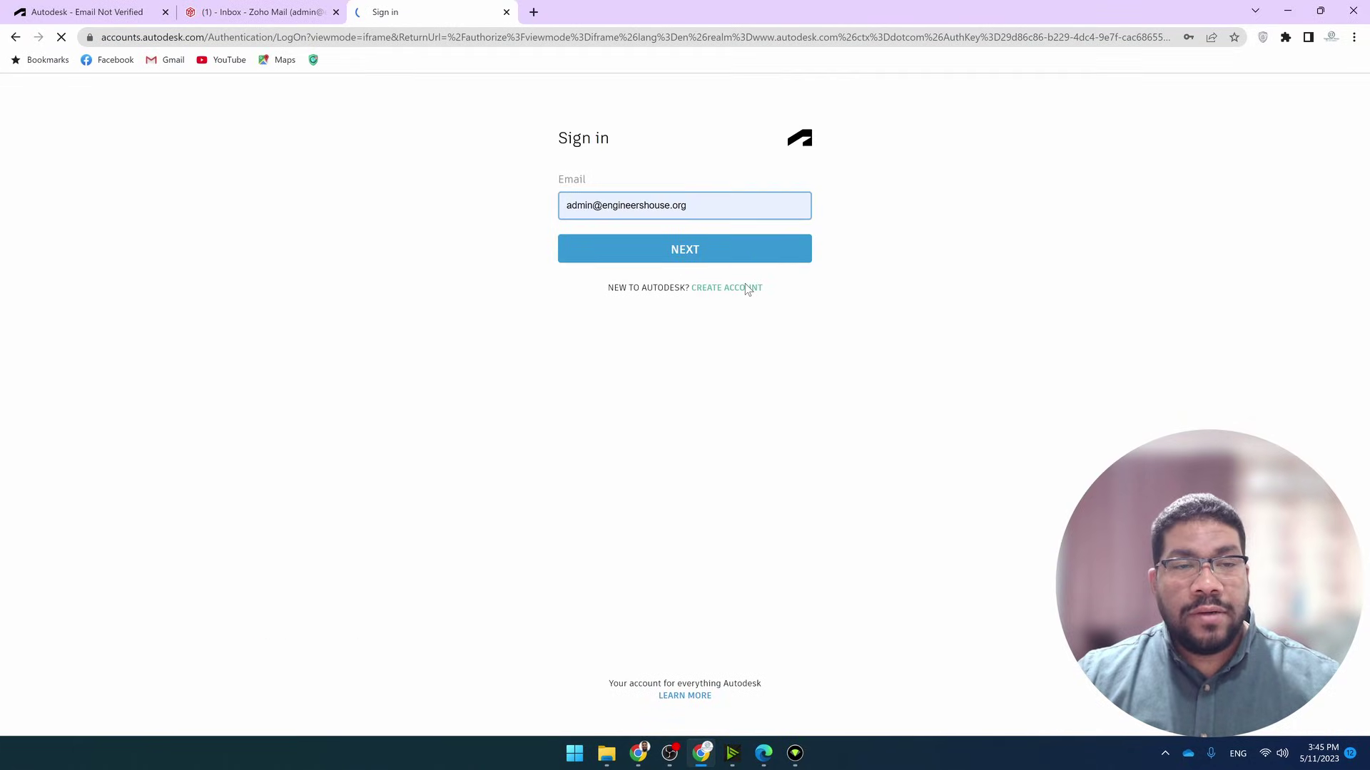
pyautogui.click(743, 293)
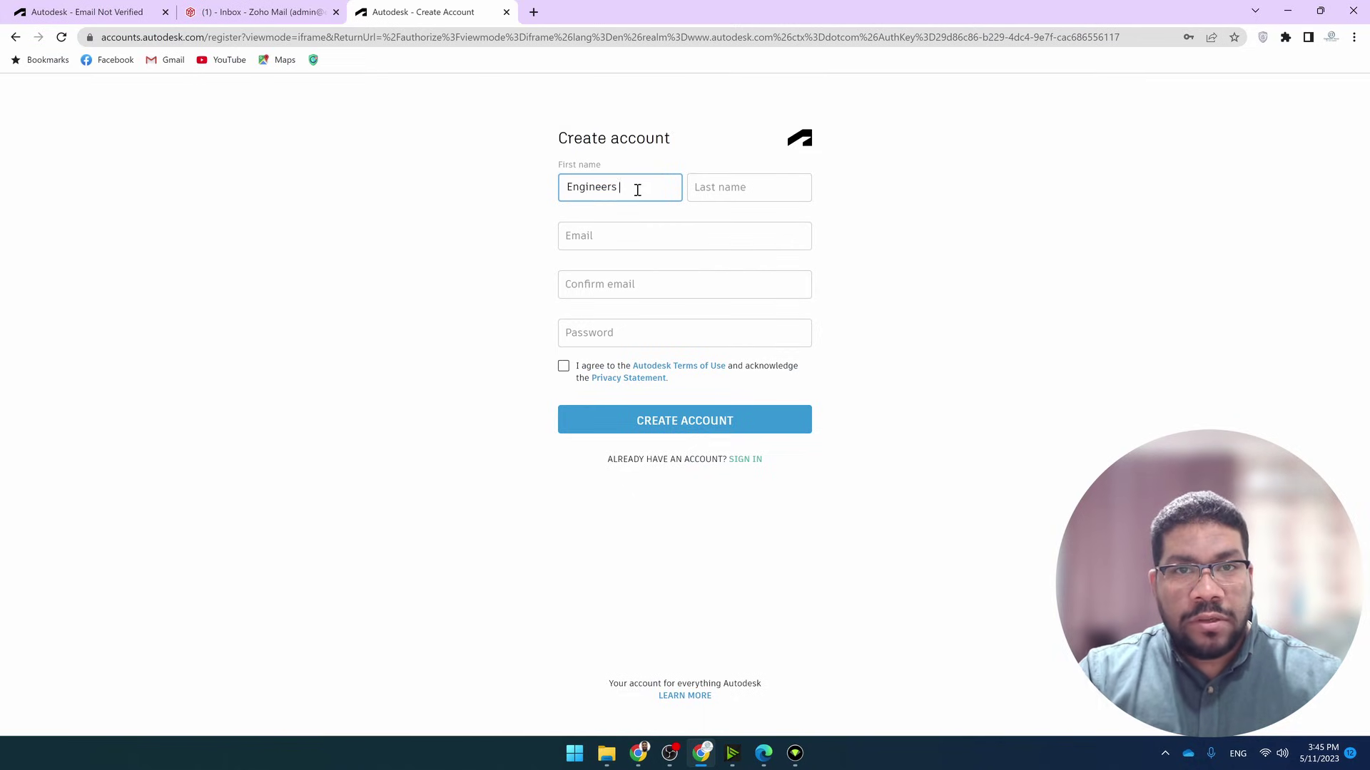
# Enter the new account holder's last name, then the e-mail address and its confirmation
pyautogui.press('Tab')
pyautogui.write('House')
pyautogui.press('Tab')
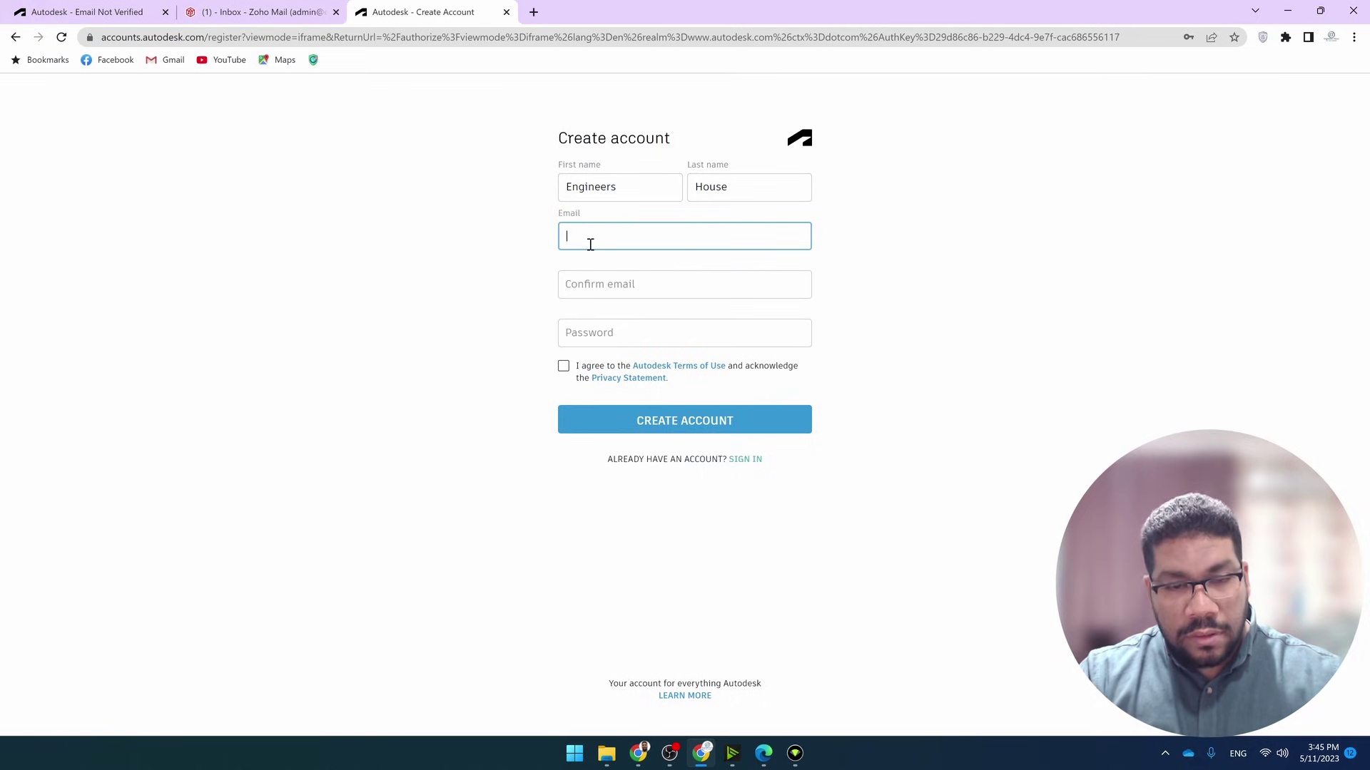
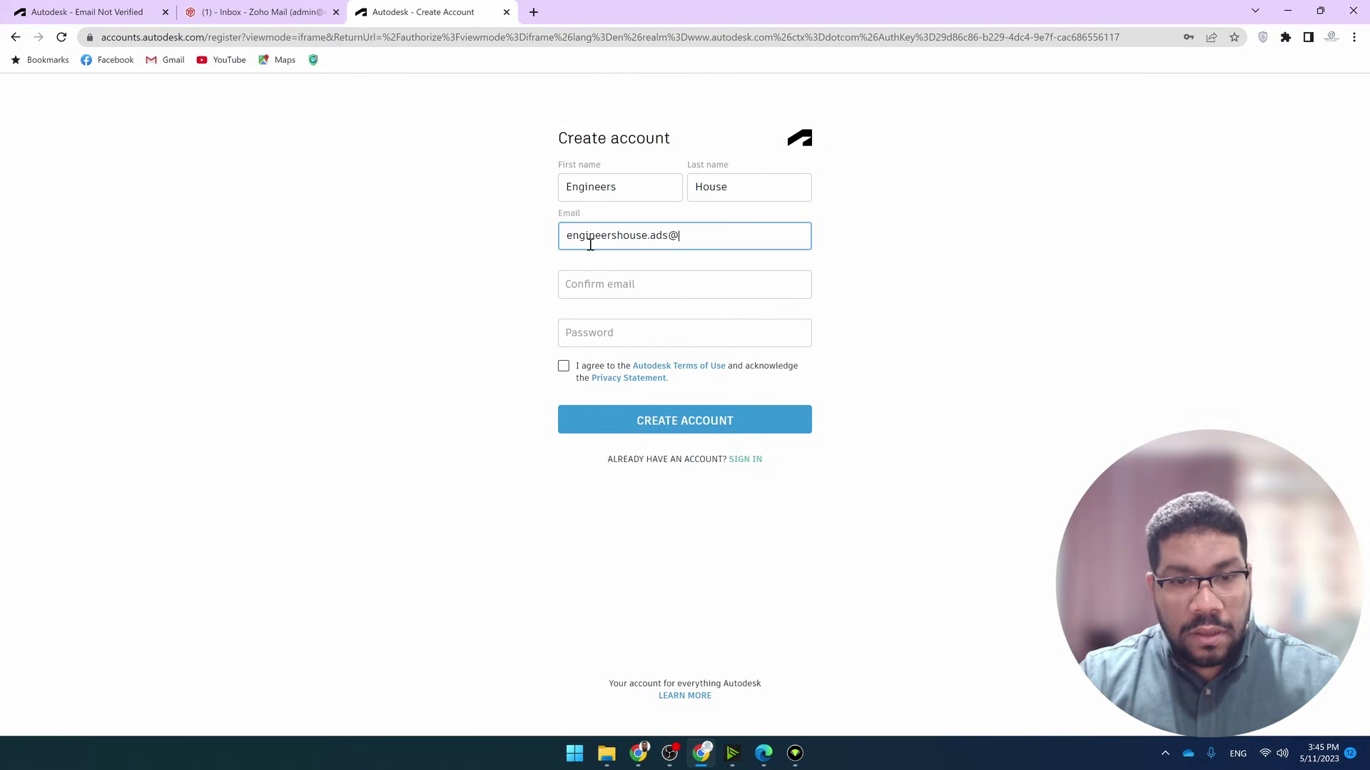
pyautogui.press('Tab')
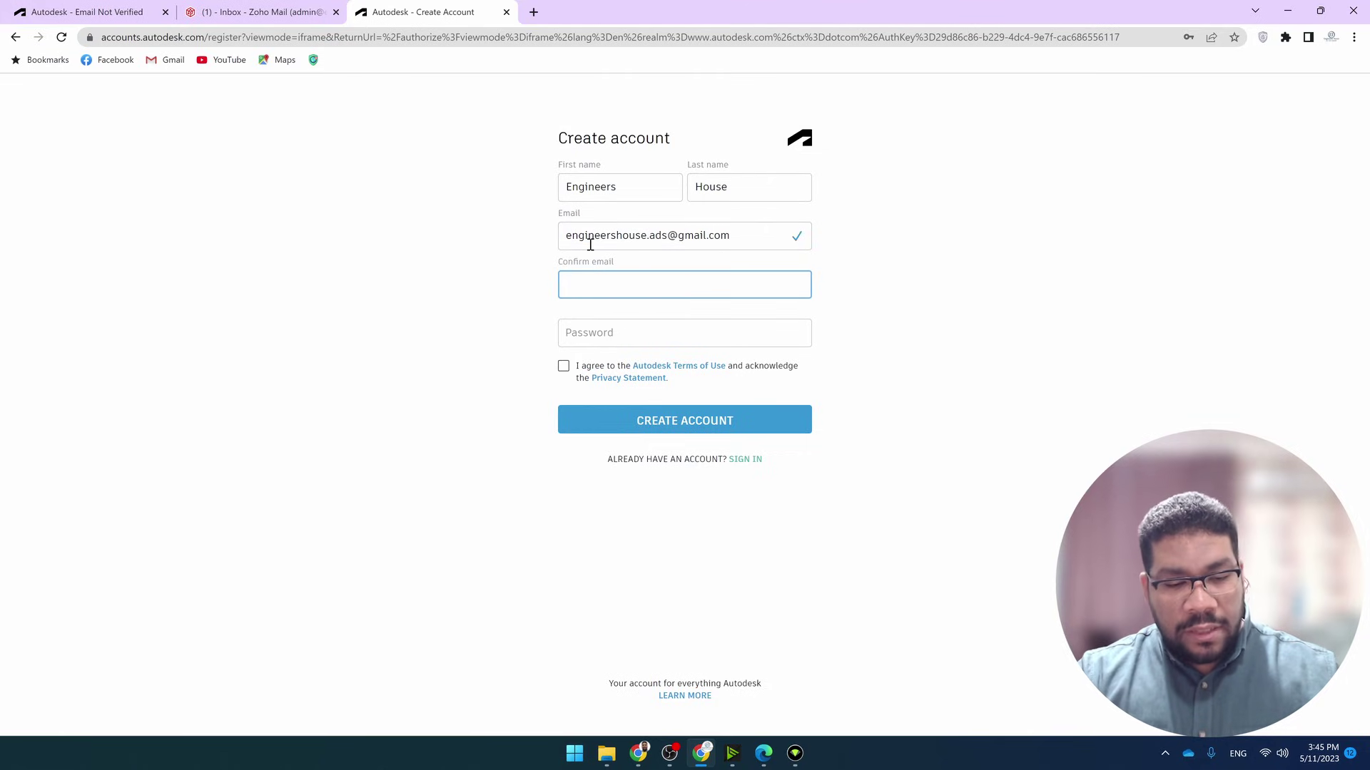
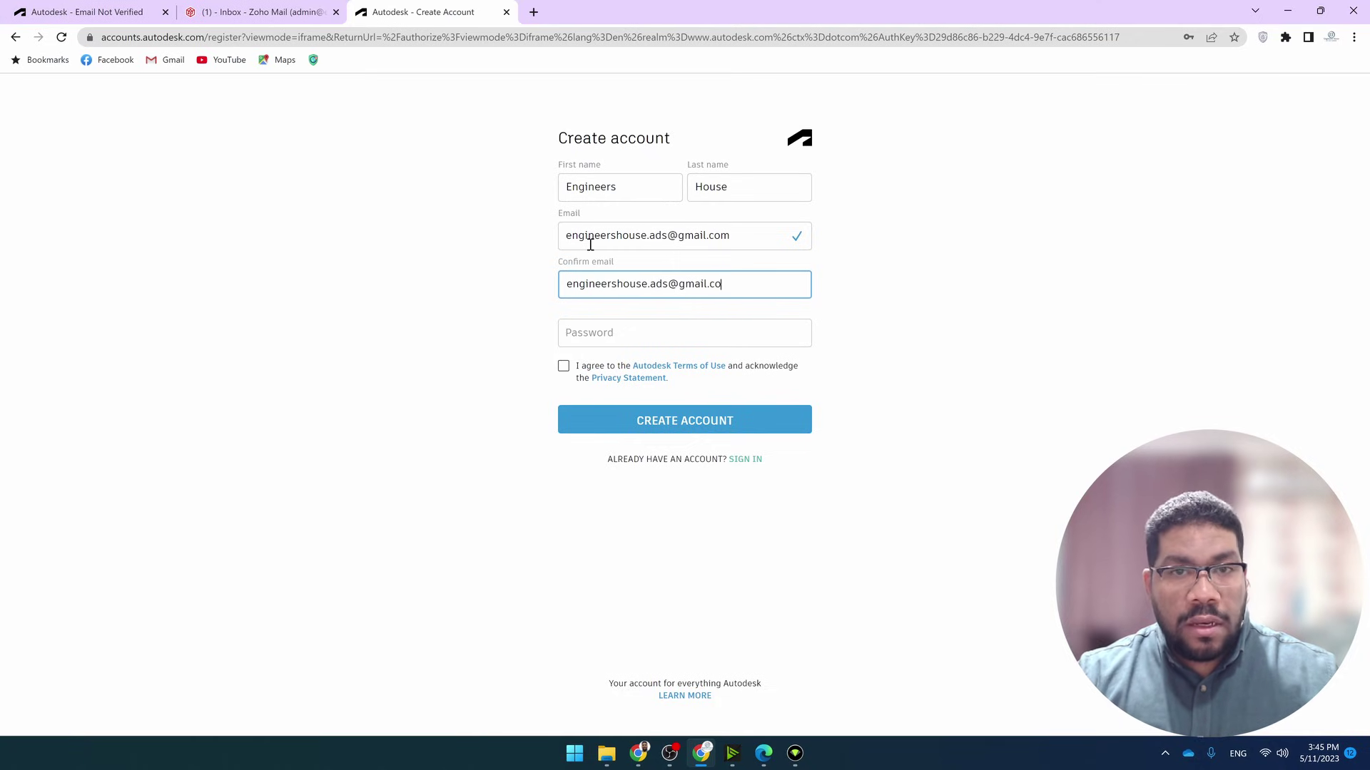
# Fill the password from the browser's saved entry, accept the terms of use and submit the registration
pyautogui.press('Tab')
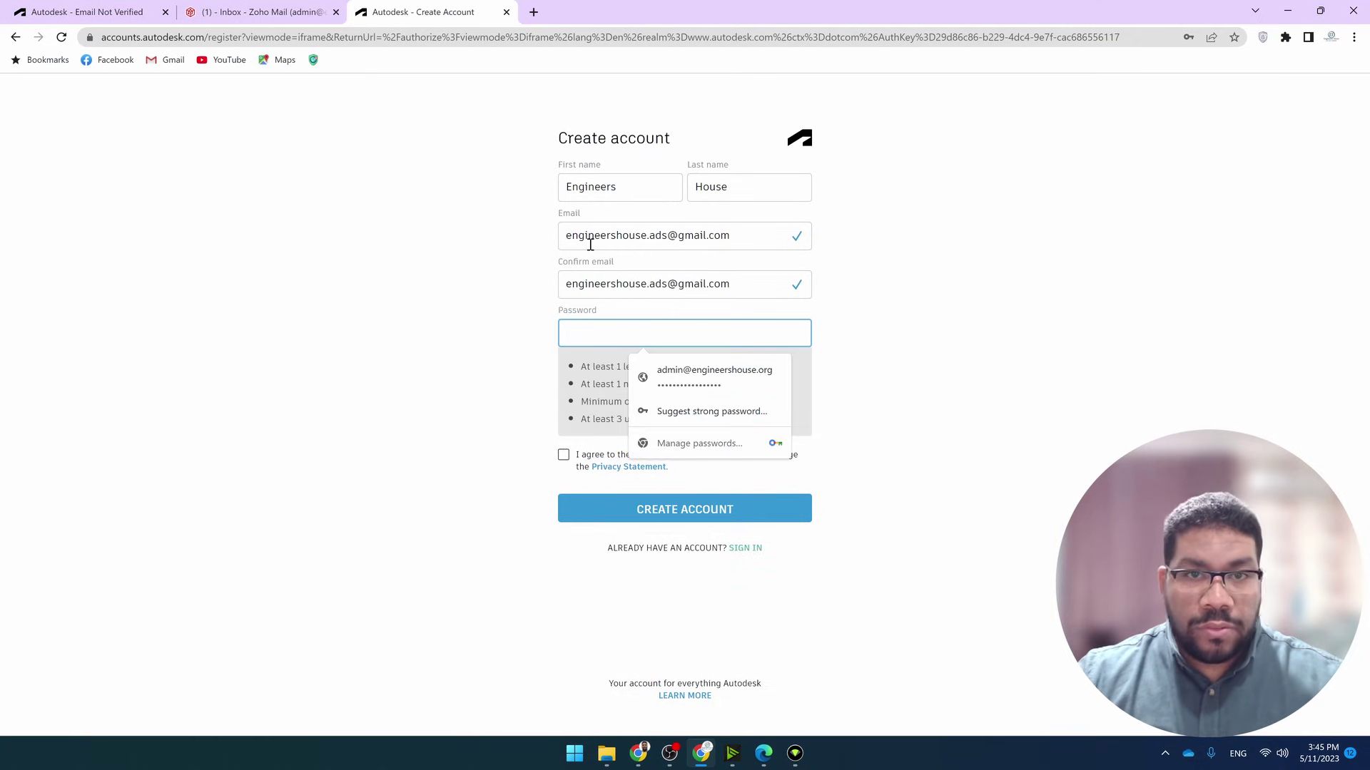
pyautogui.click(713, 382)
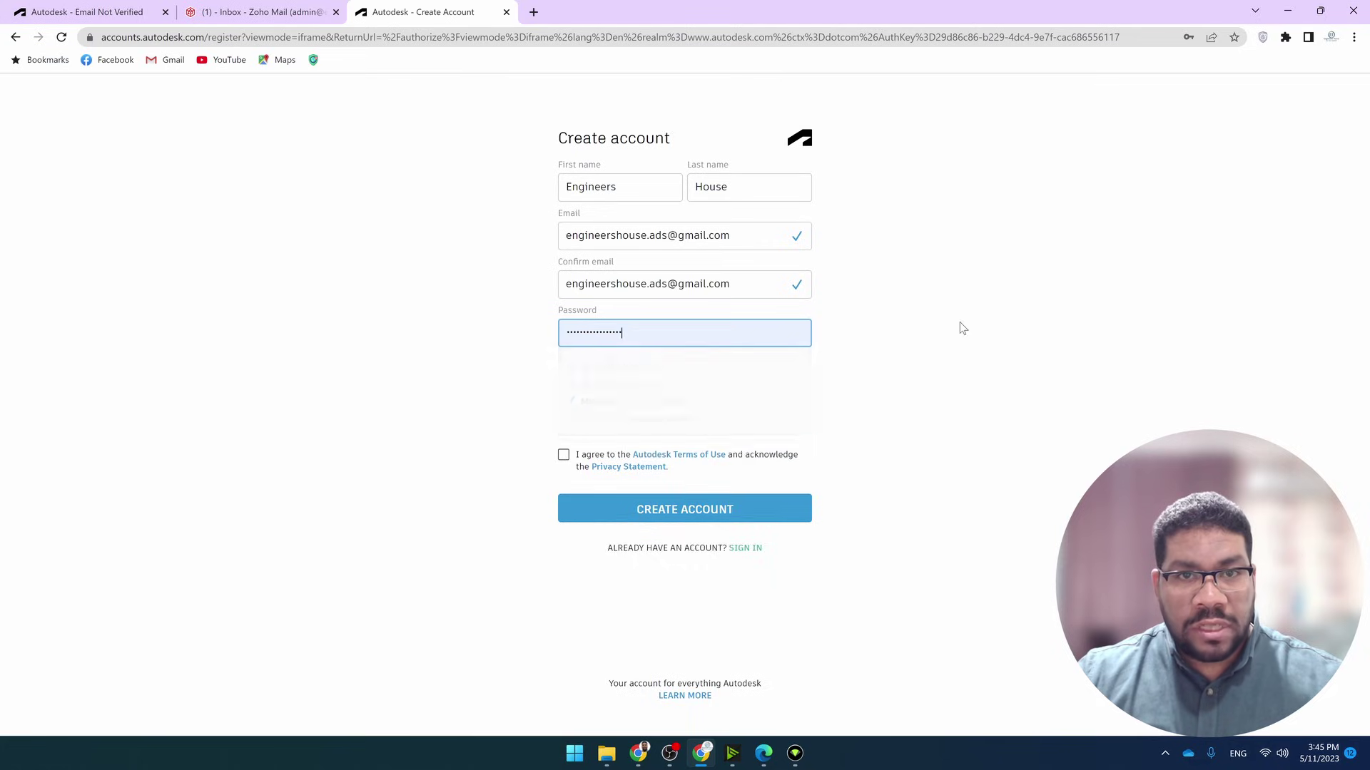
pyautogui.click(564, 366)
pyautogui.click(661, 420)
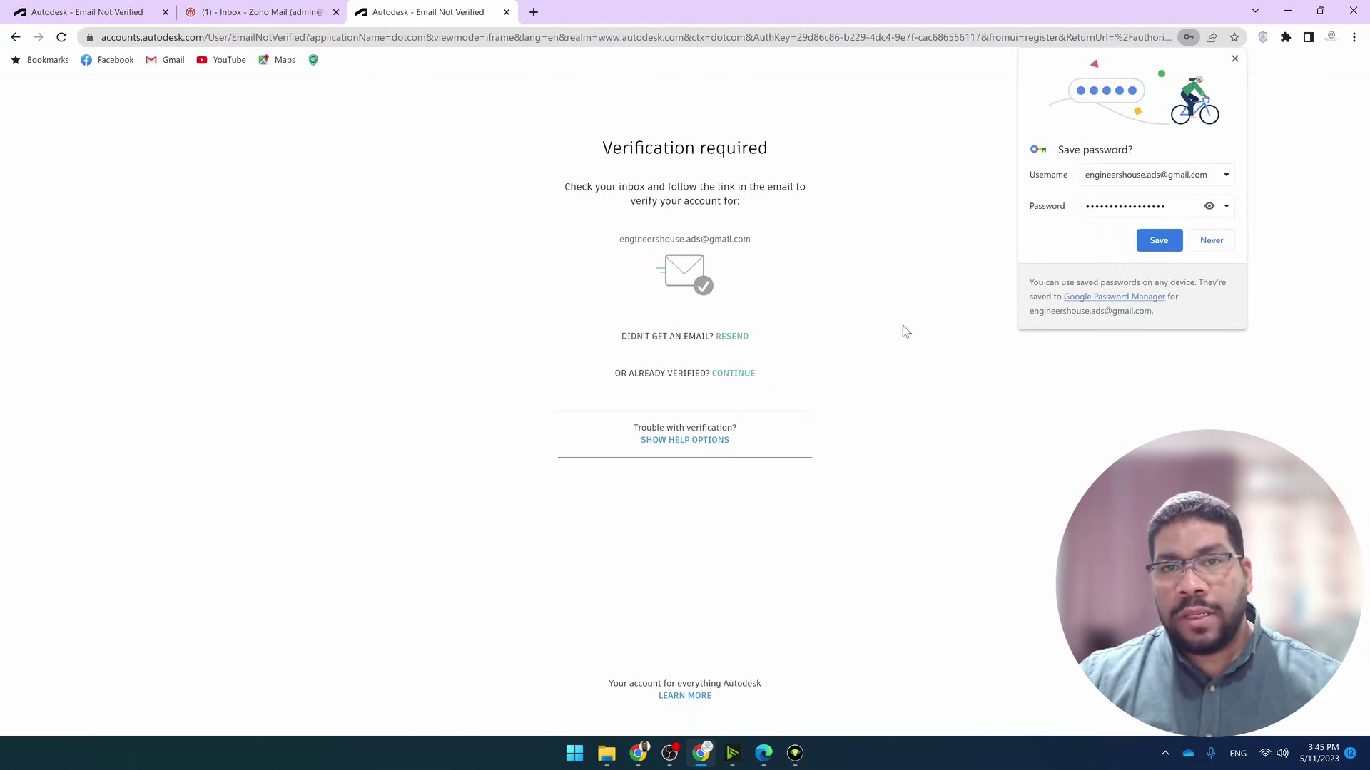
# Save the new password, verify the e-mail through the Gmail link, and confirm the new account is signed in
pyautogui.click(1158, 241)
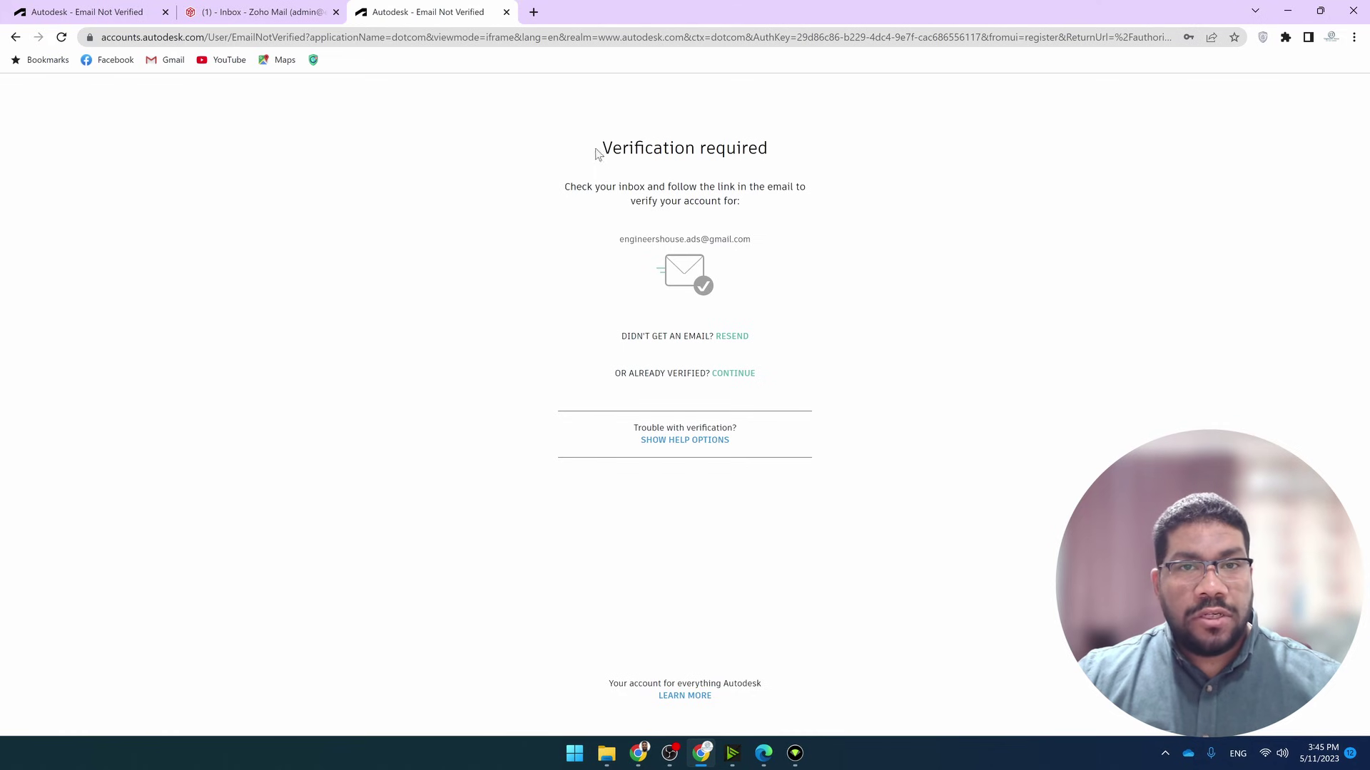
pyautogui.moveTo(598, 150); pyautogui.dragTo(817, 141)
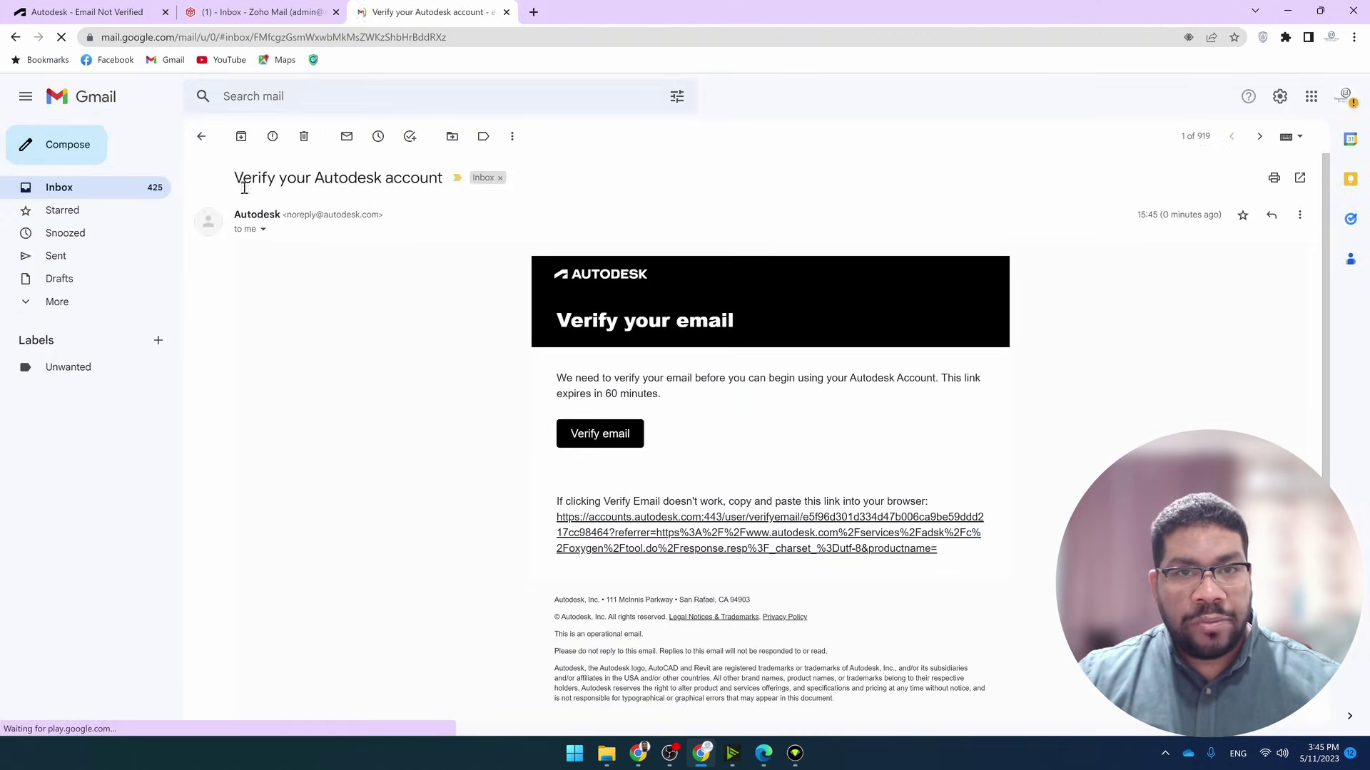
pyautogui.click(603, 433)
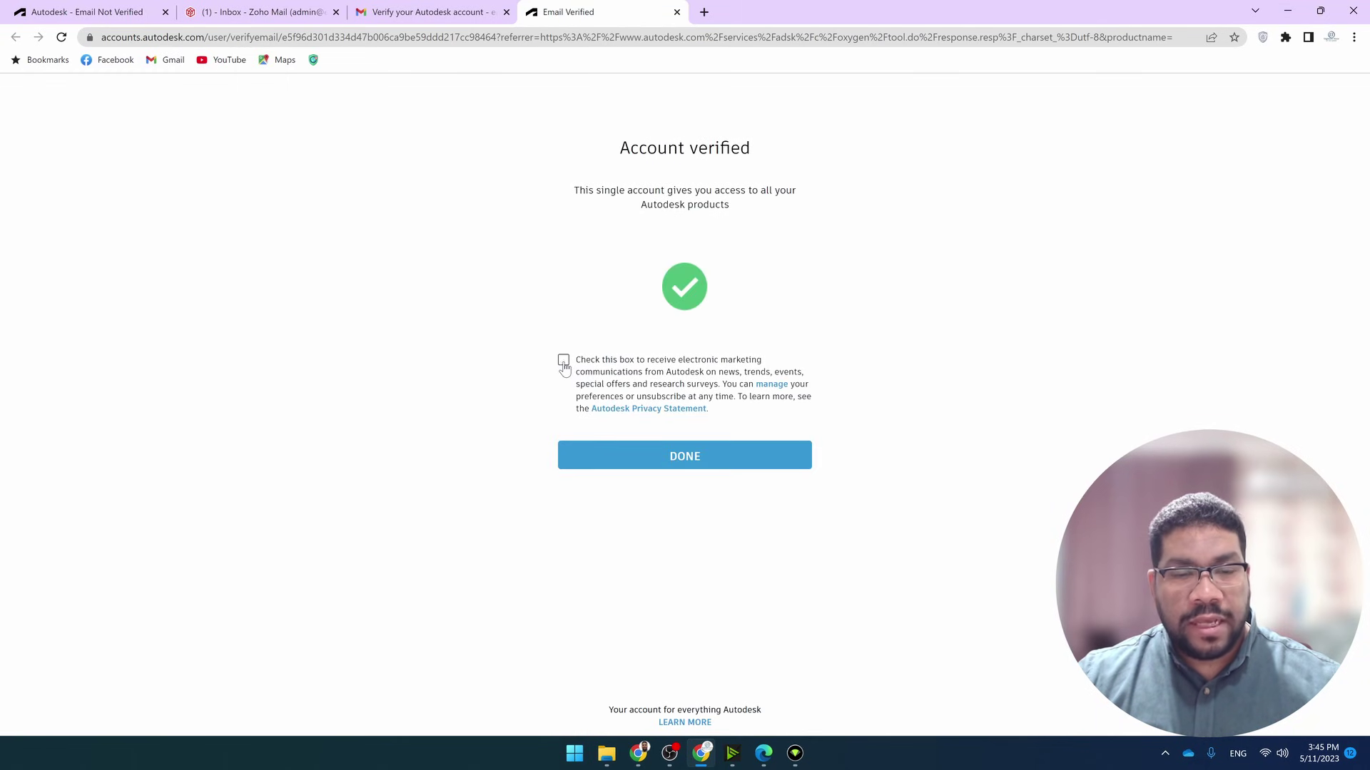
pyautogui.click(563, 360)
pyautogui.click(683, 473)
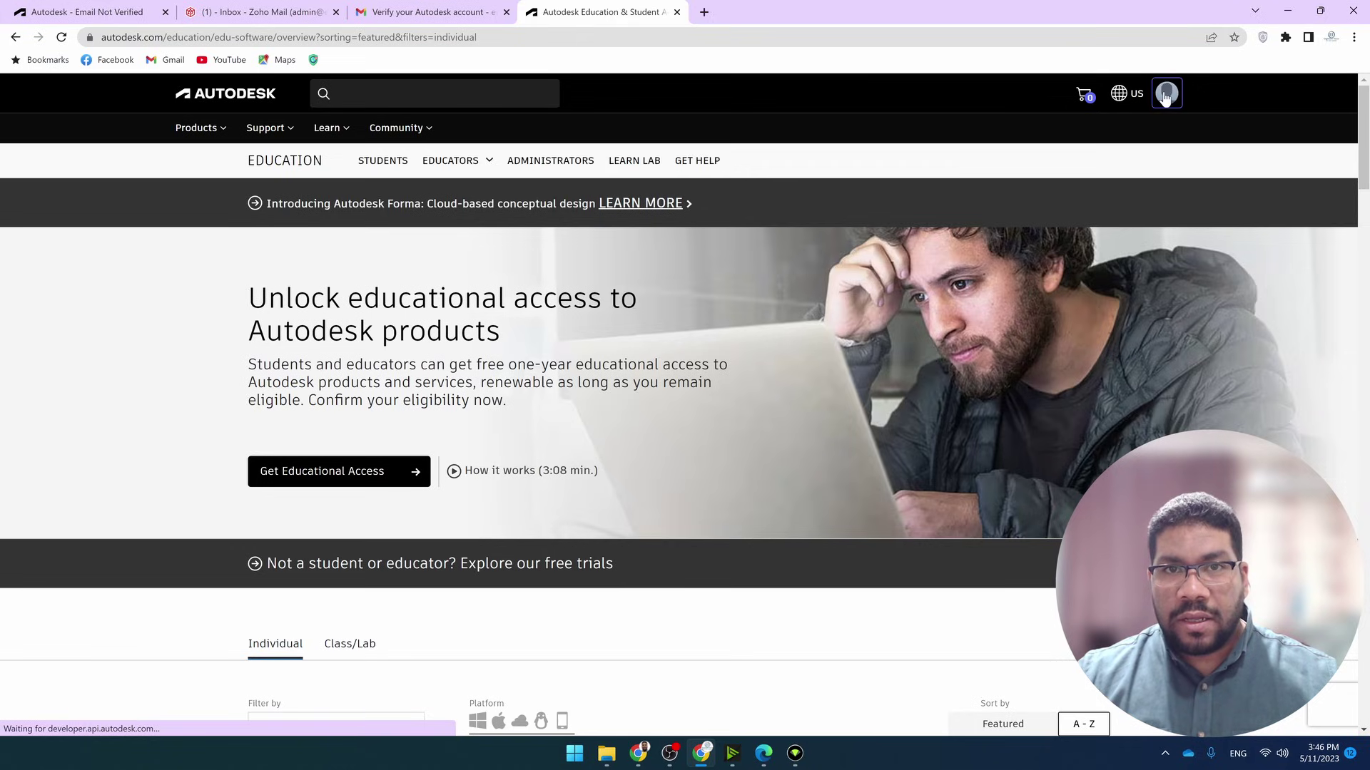
pyautogui.click(1165, 96)
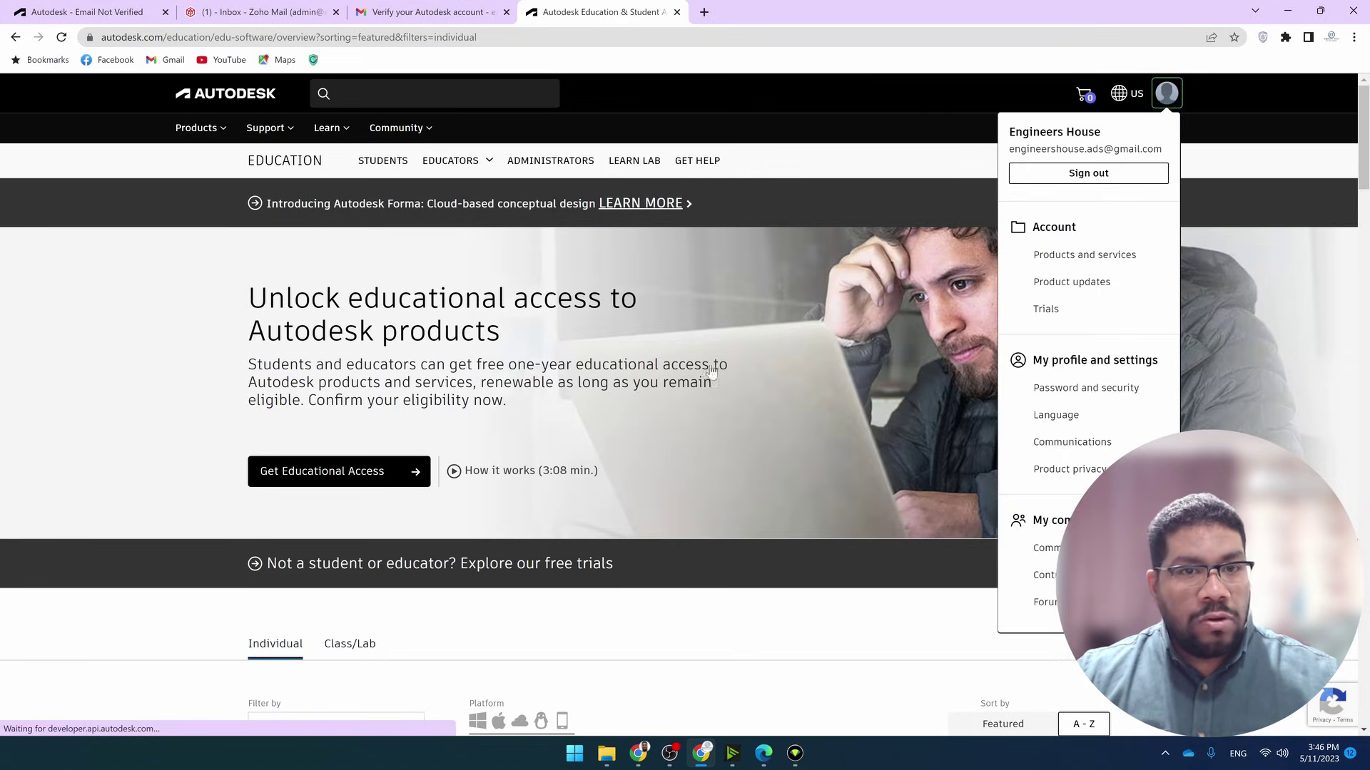
pyautogui.click(609, 451)
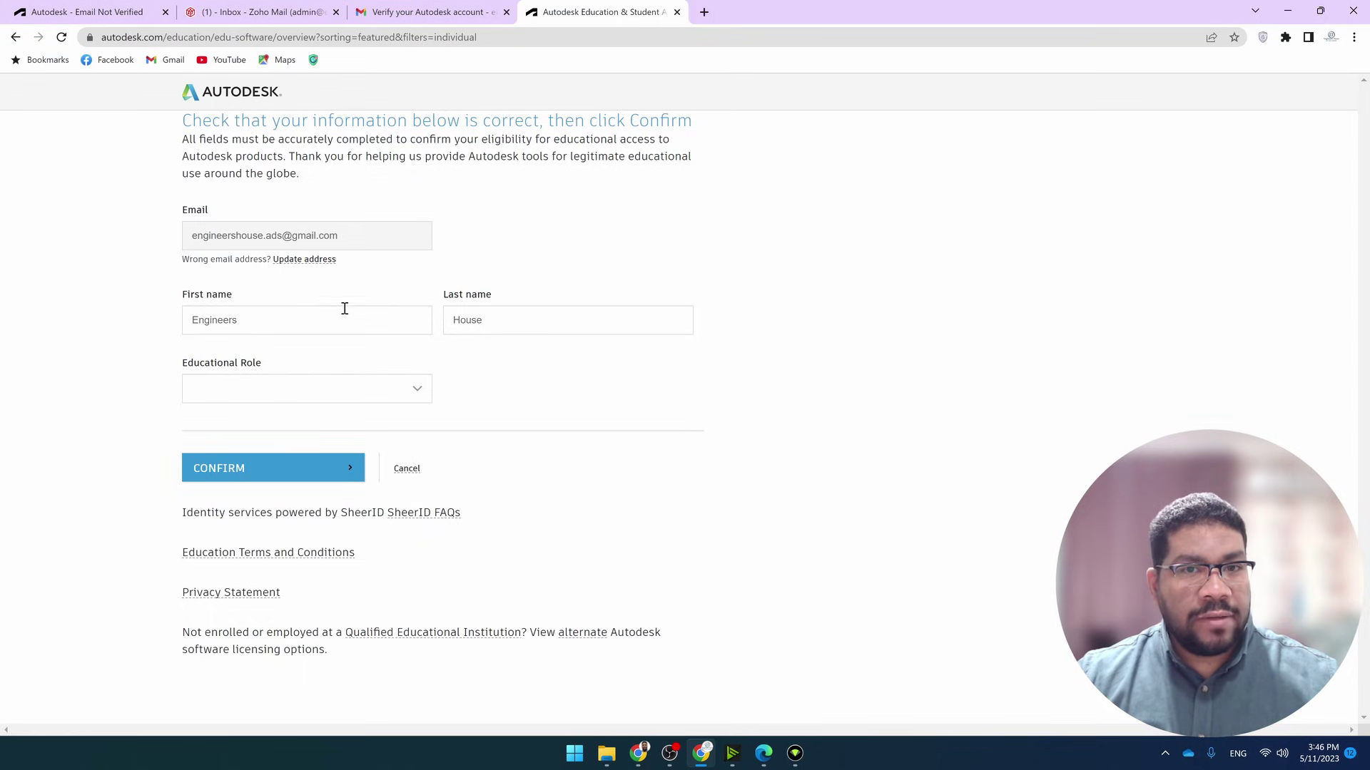
# Set role Student, country Egypt, institution type University/Post-Secondary and institution Engineers house Academy
pyautogui.click(418, 394)
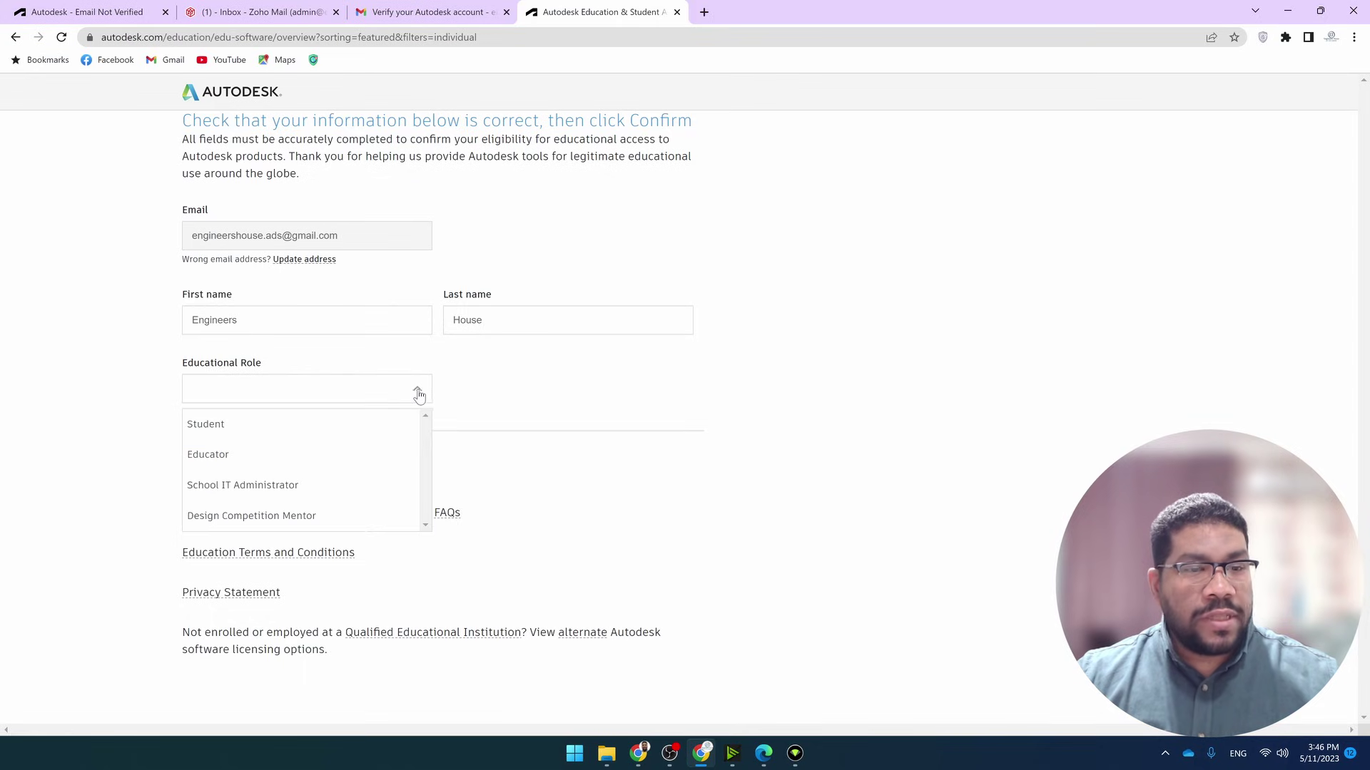
pyautogui.click(238, 424)
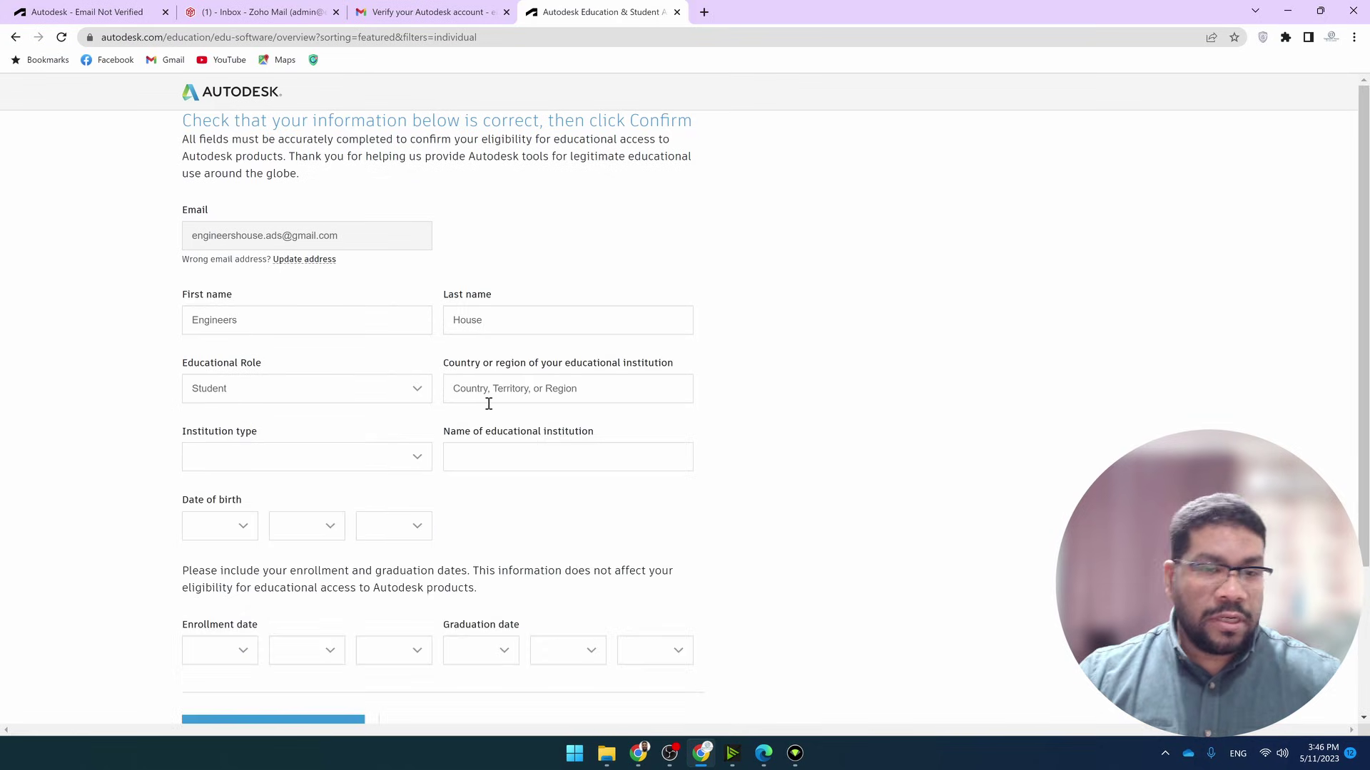
pyautogui.click(550, 396)
pyautogui.write('Eg')
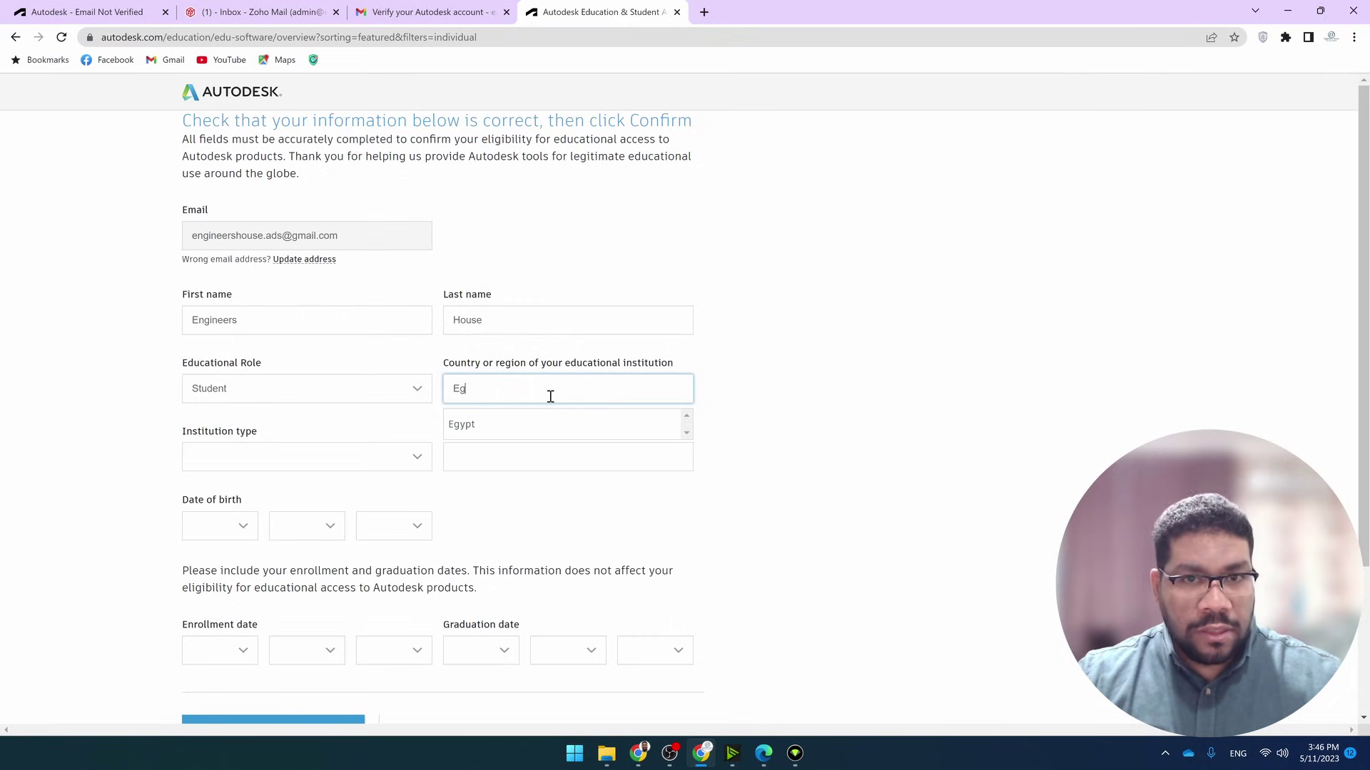
pyautogui.click(534, 436)
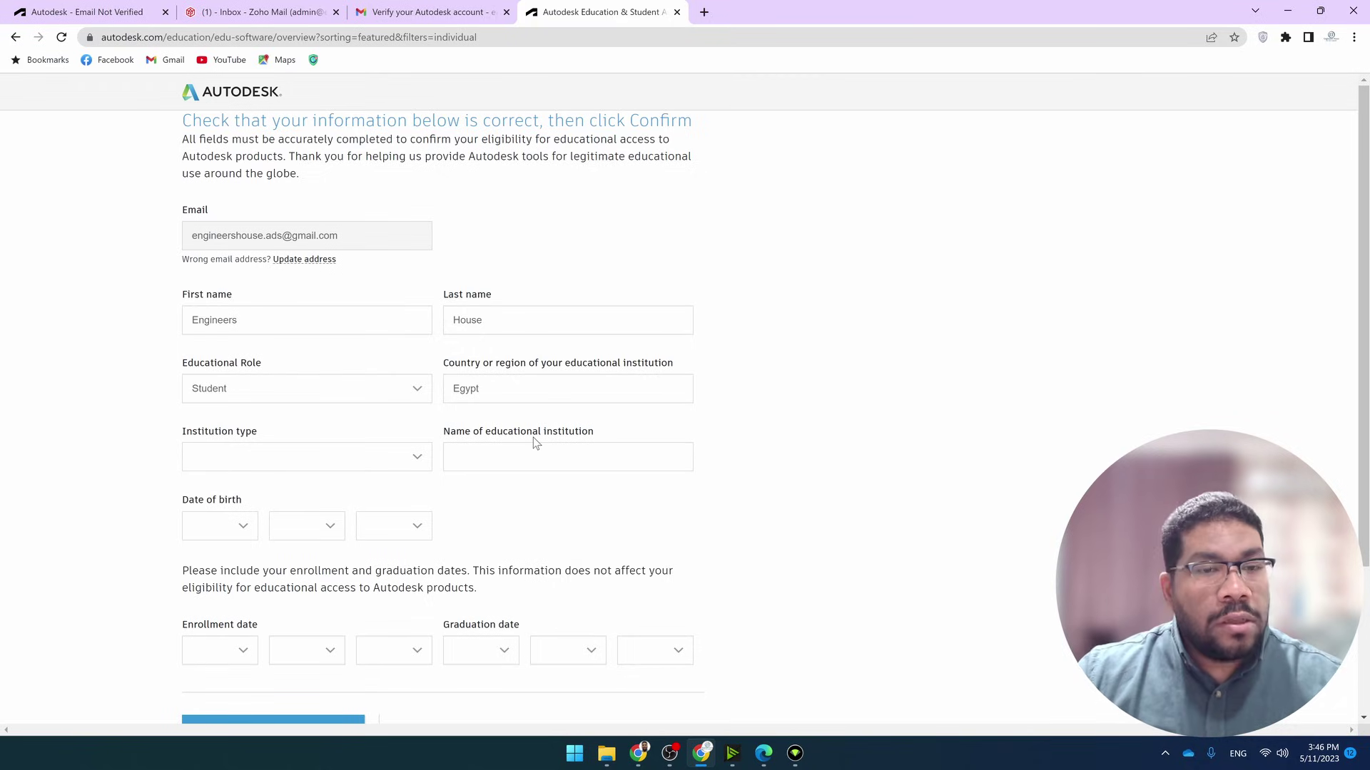
pyautogui.click(364, 449)
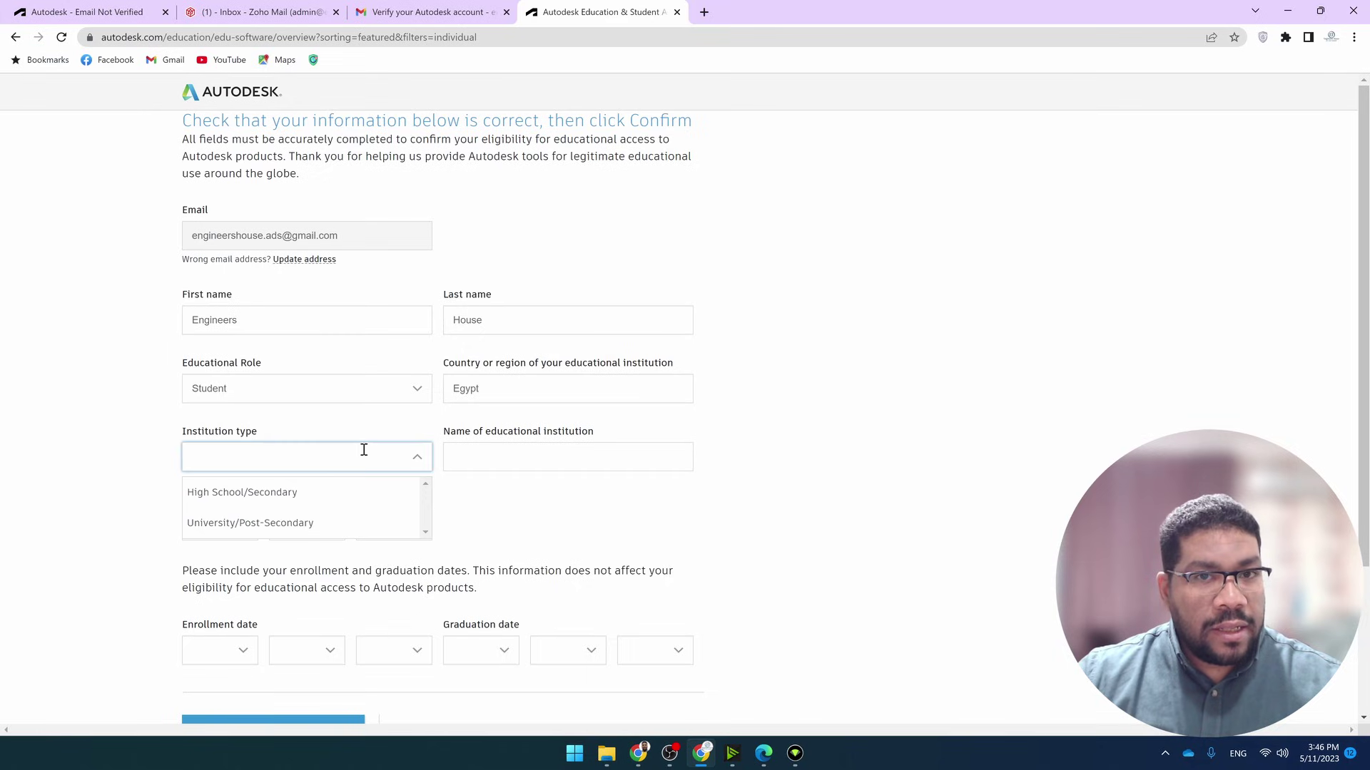
pyautogui.click(344, 523)
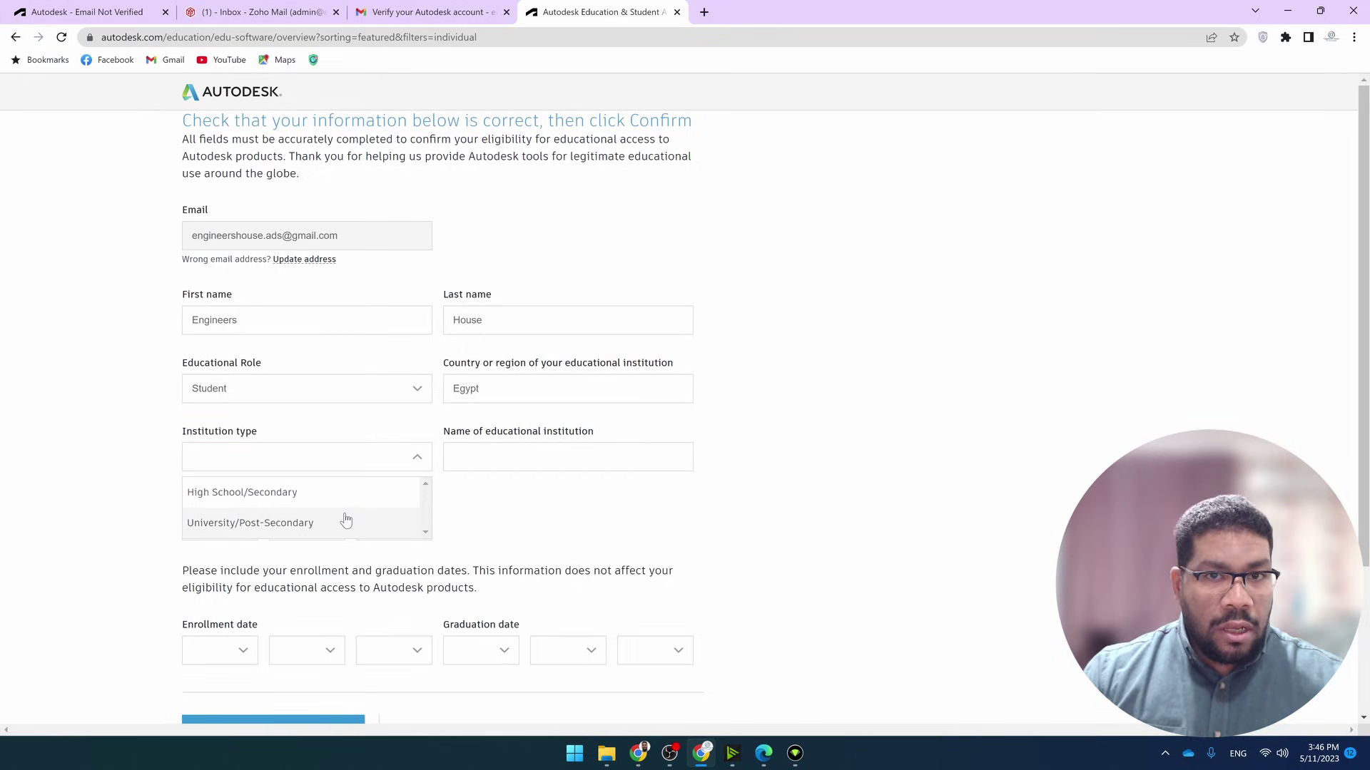
pyautogui.click(548, 457)
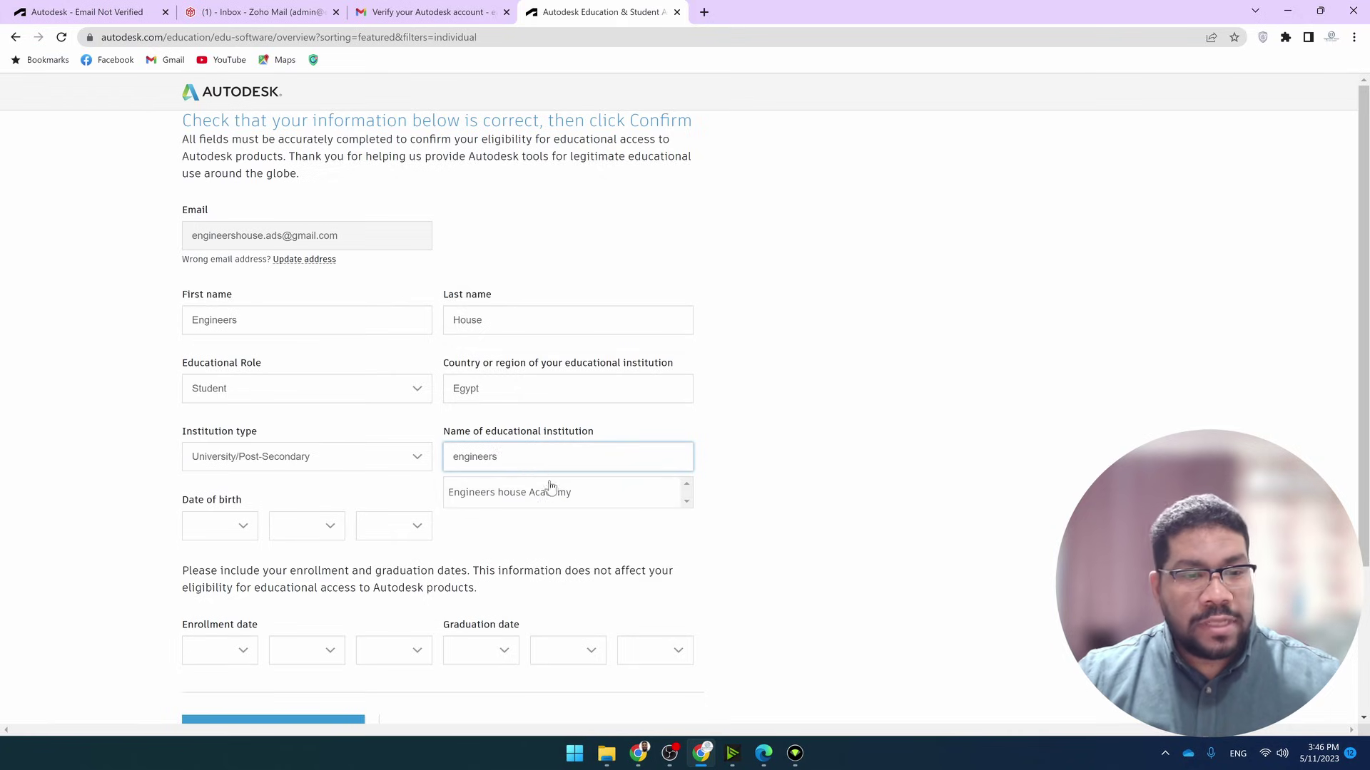
pyautogui.click(575, 491)
# Set the date of birth to January 2, 2006
pyautogui.click(224, 528)
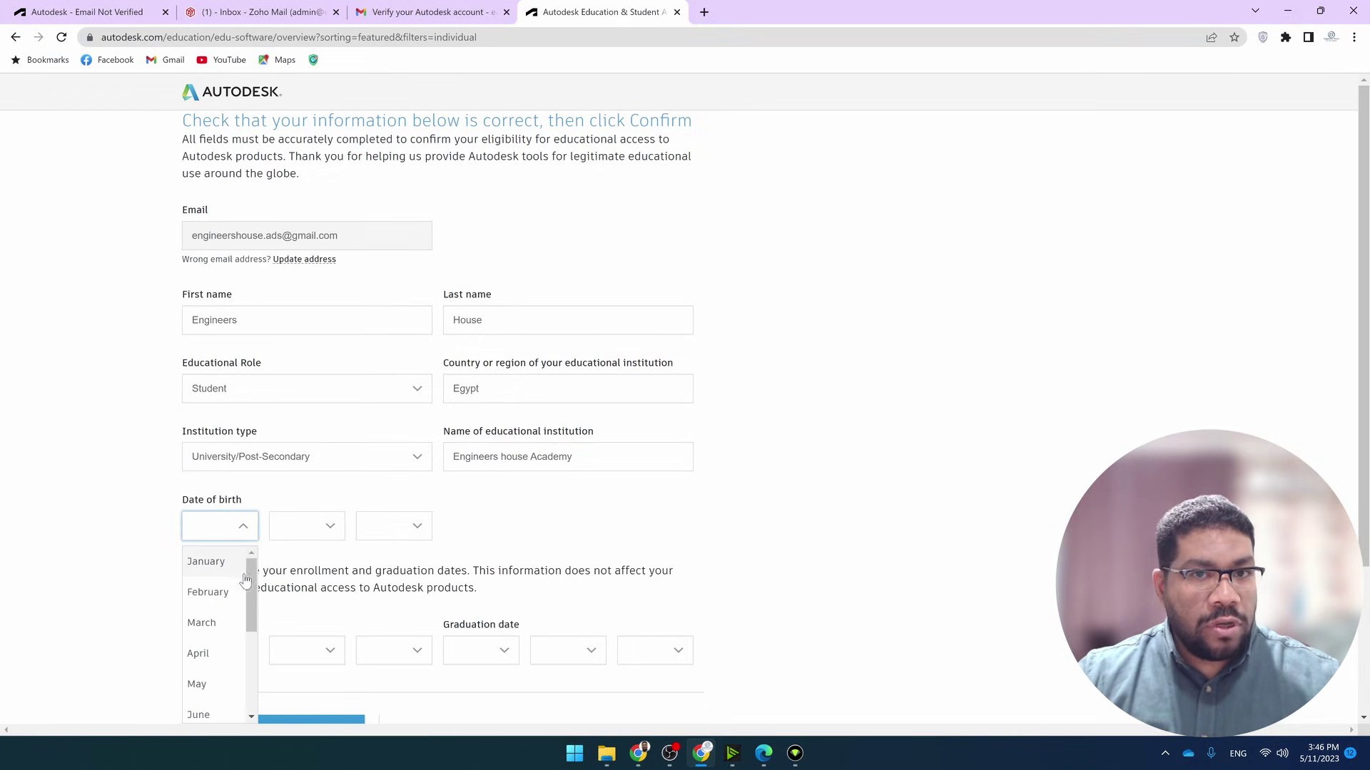
pyautogui.click(214, 564)
pyautogui.click(303, 529)
pyautogui.click(308, 594)
pyautogui.click(392, 526)
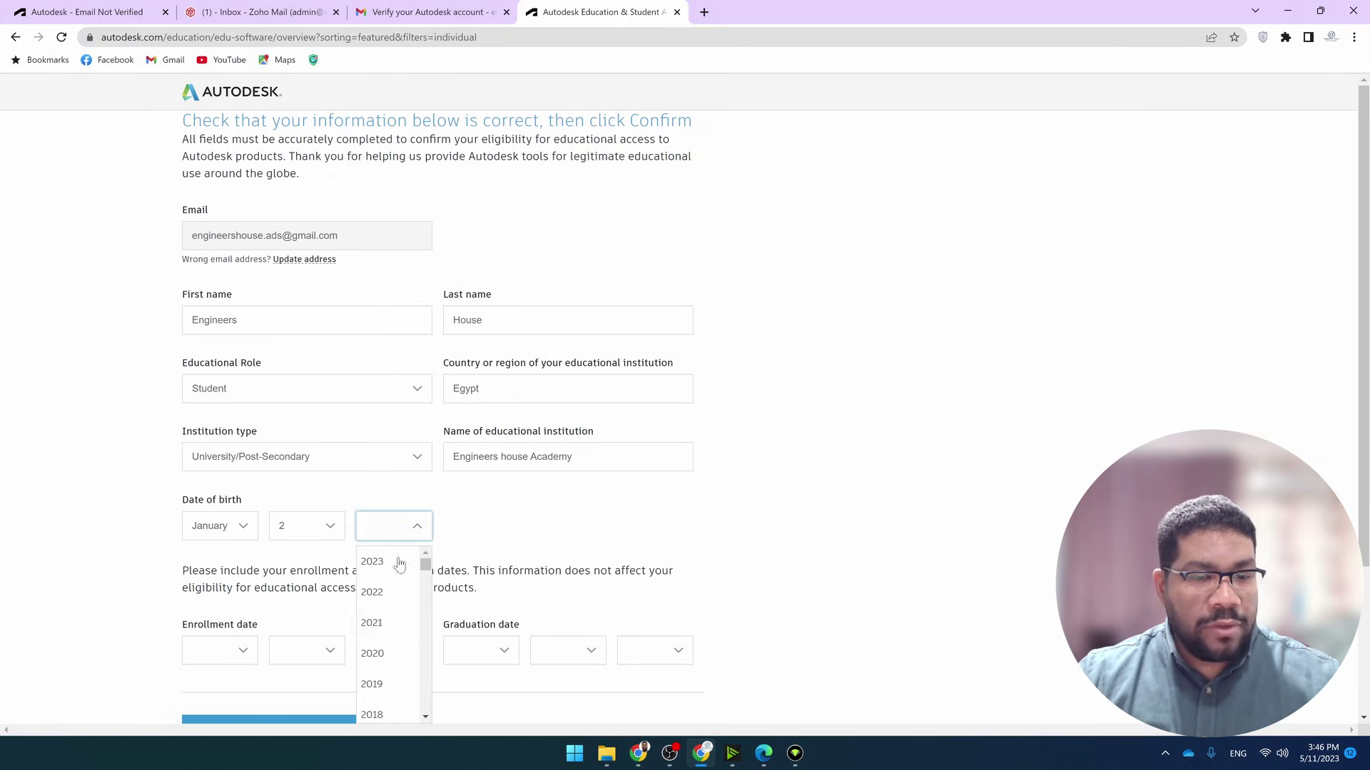
pyautogui.click(385, 658)
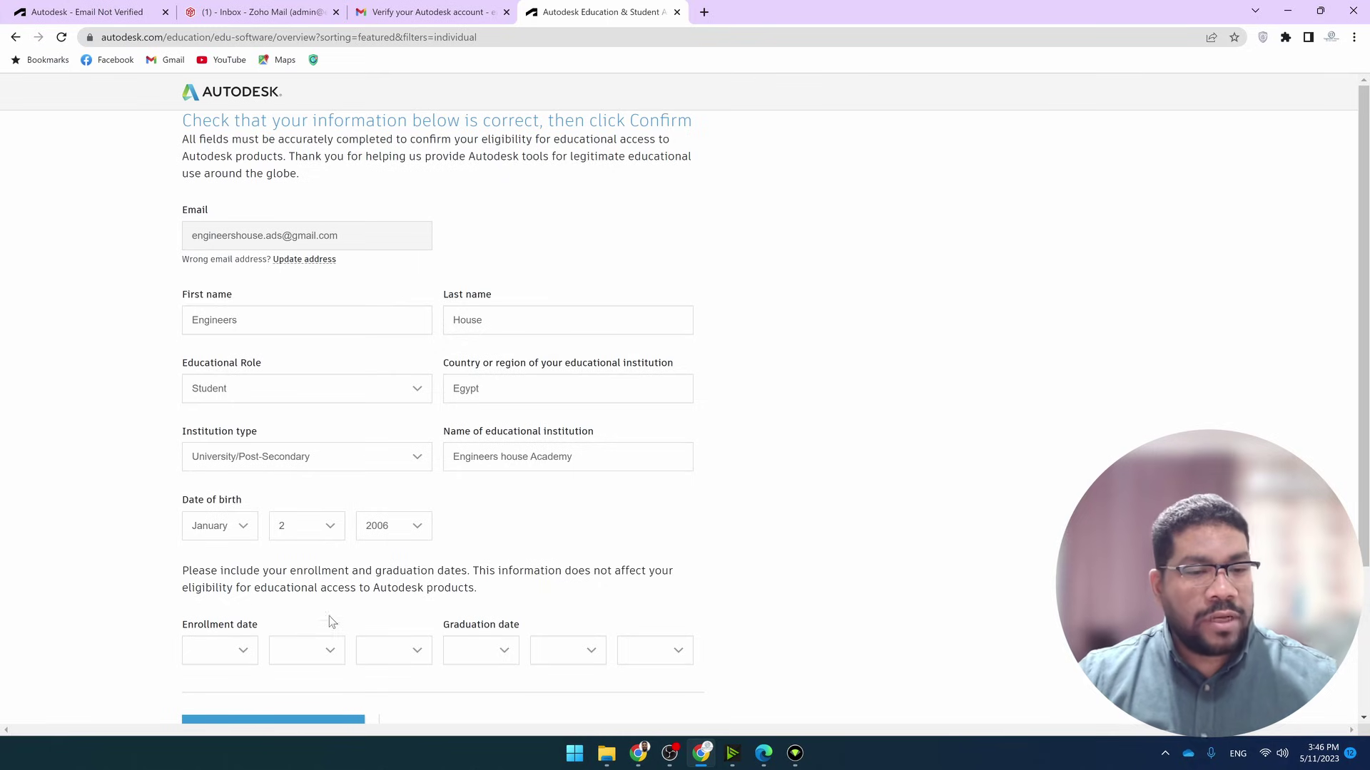
# Set the enrollment start date to January 1, 2023
pyautogui.scroll(-1, 328, 563)
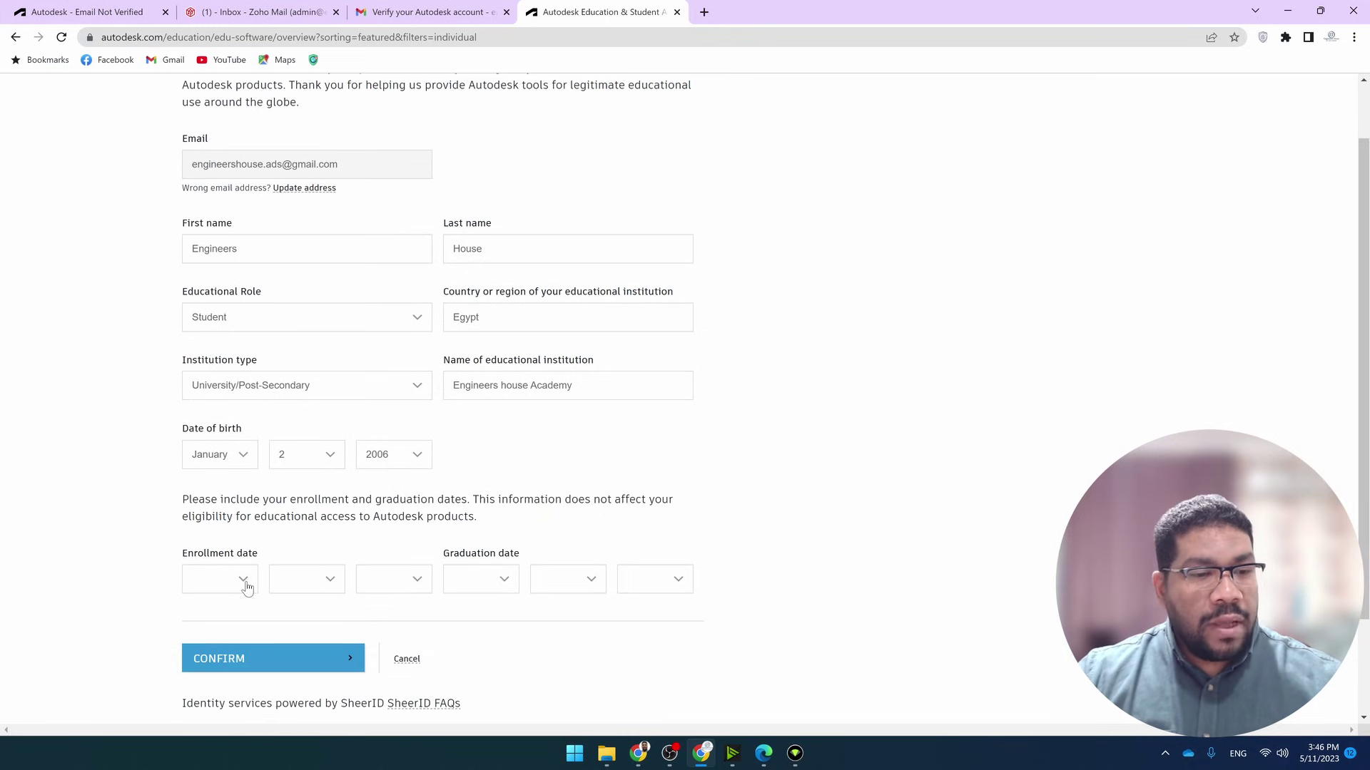
pyautogui.click(246, 586)
pyautogui.click(222, 614)
pyautogui.click(330, 576)
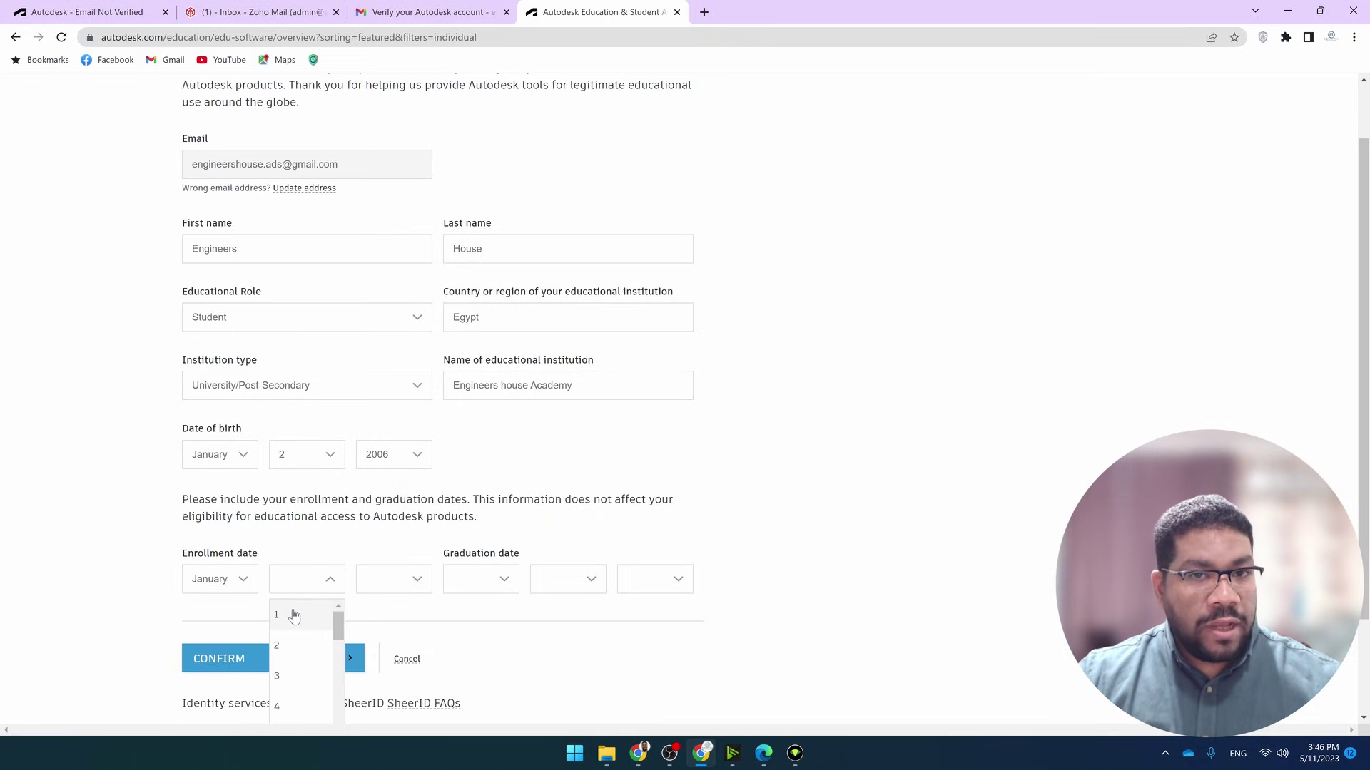
pyautogui.click(293, 615)
pyautogui.click(385, 587)
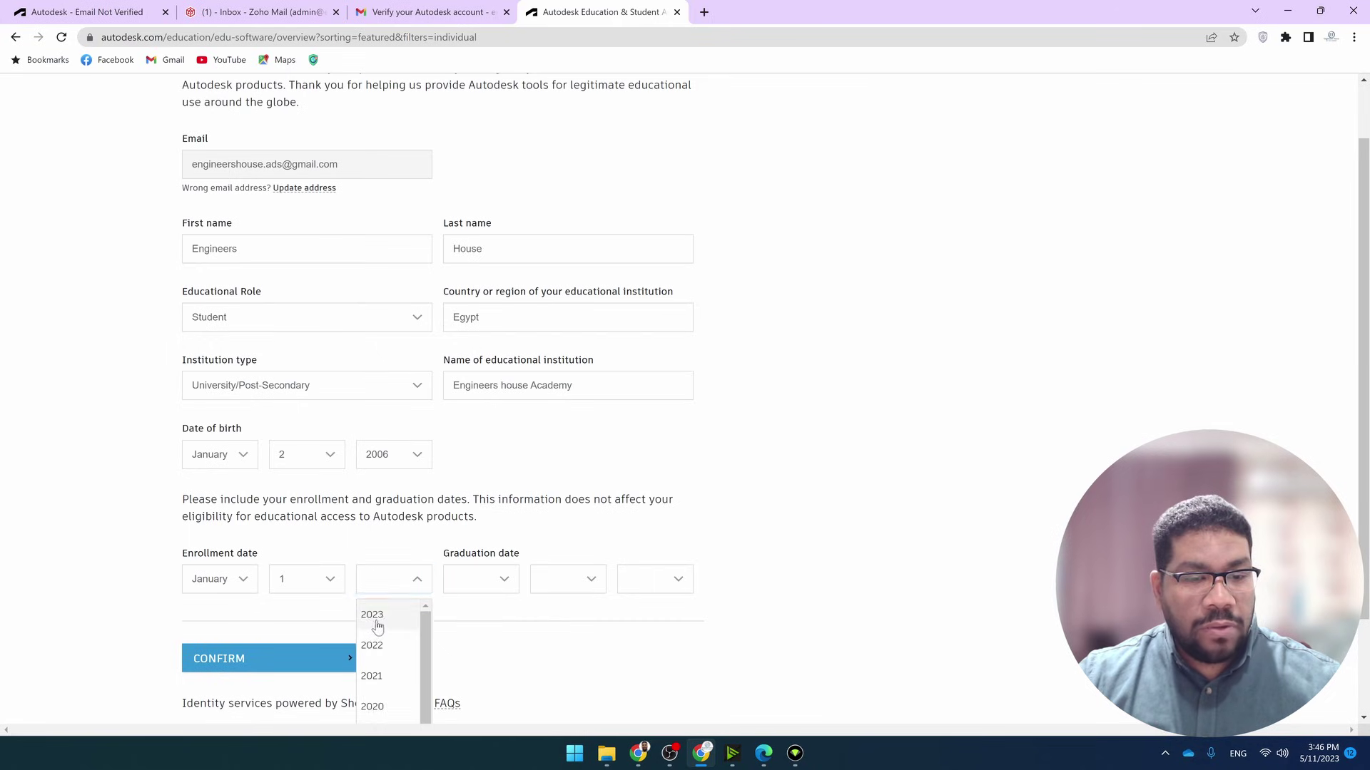
pyautogui.click(377, 625)
# Set the expected graduation date to January 31, 2024
pyautogui.click(475, 577)
pyautogui.click(473, 614)
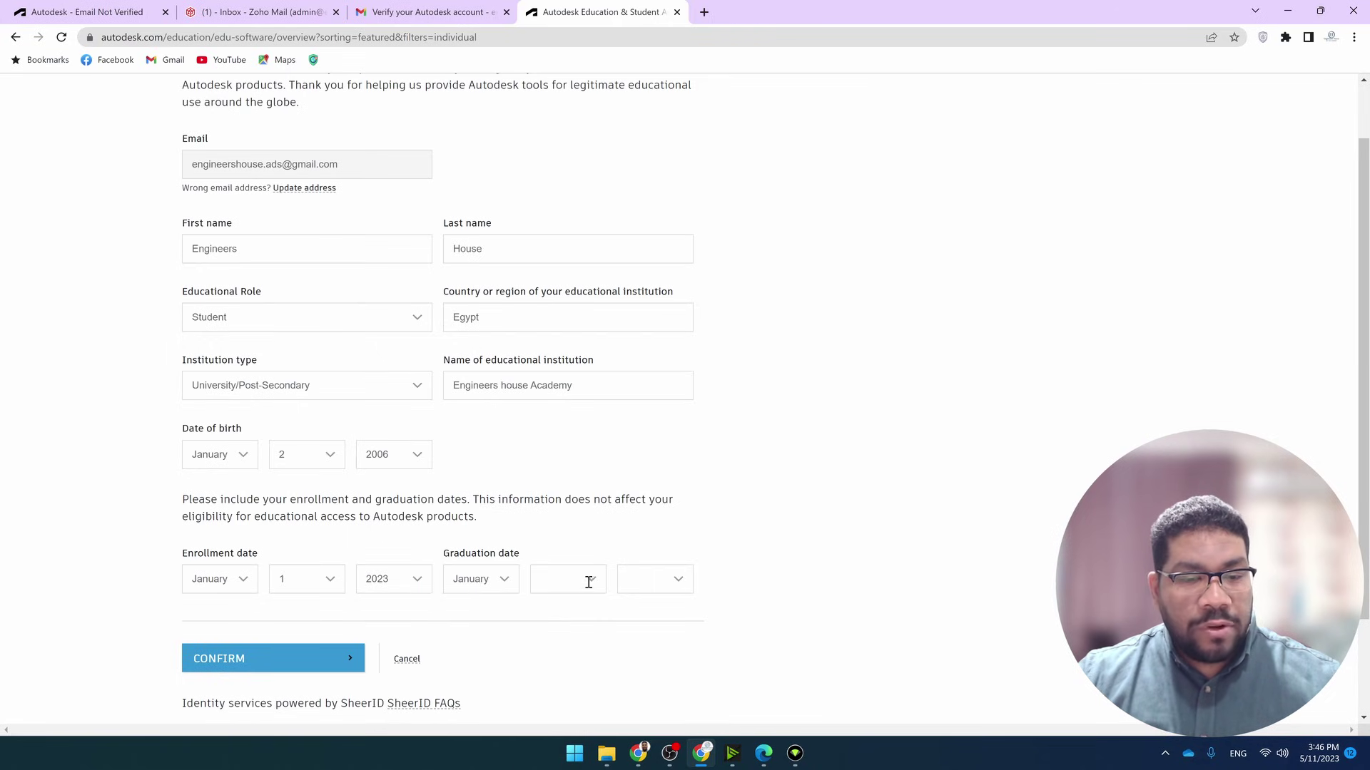
pyautogui.click(588, 583)
pyautogui.scroll(-8, 563, 663)
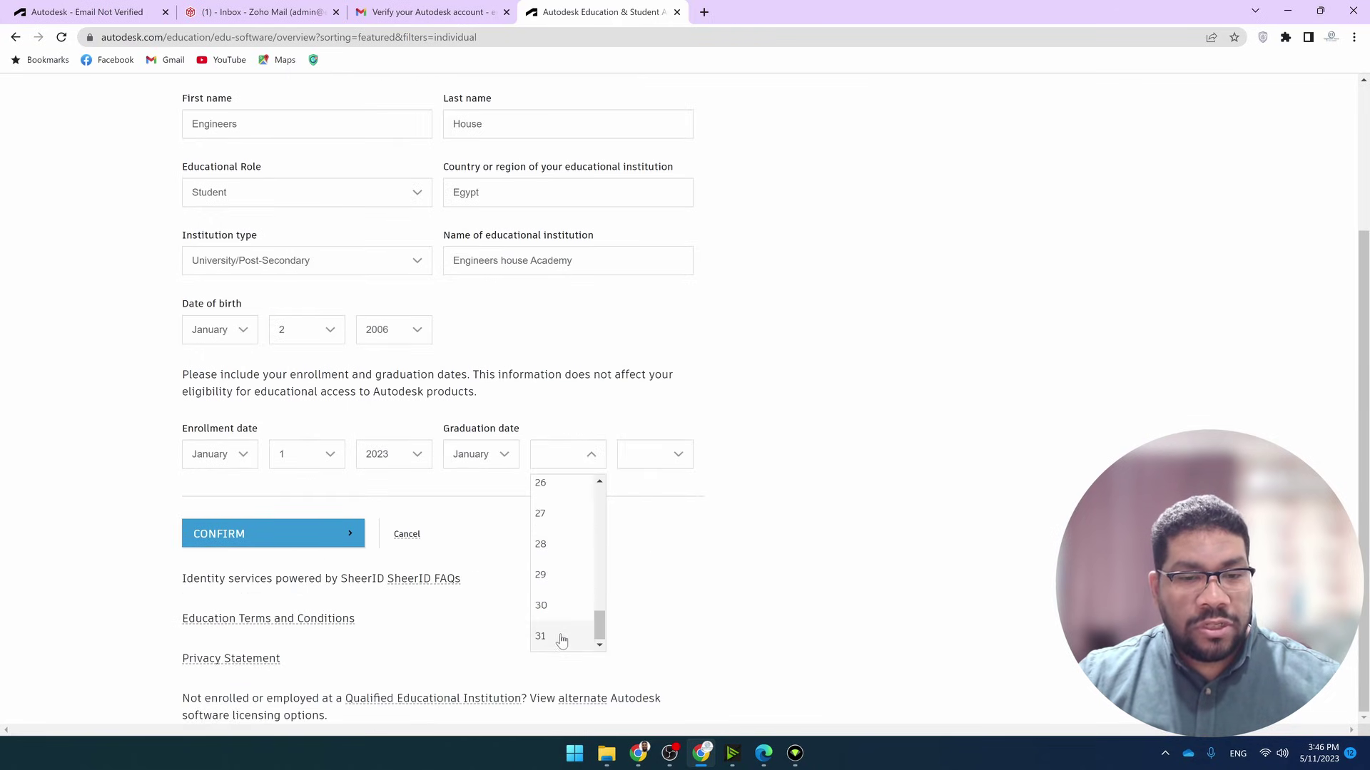
pyautogui.click(561, 637)
pyautogui.click(663, 454)
pyautogui.scroll(-2, 655, 590)
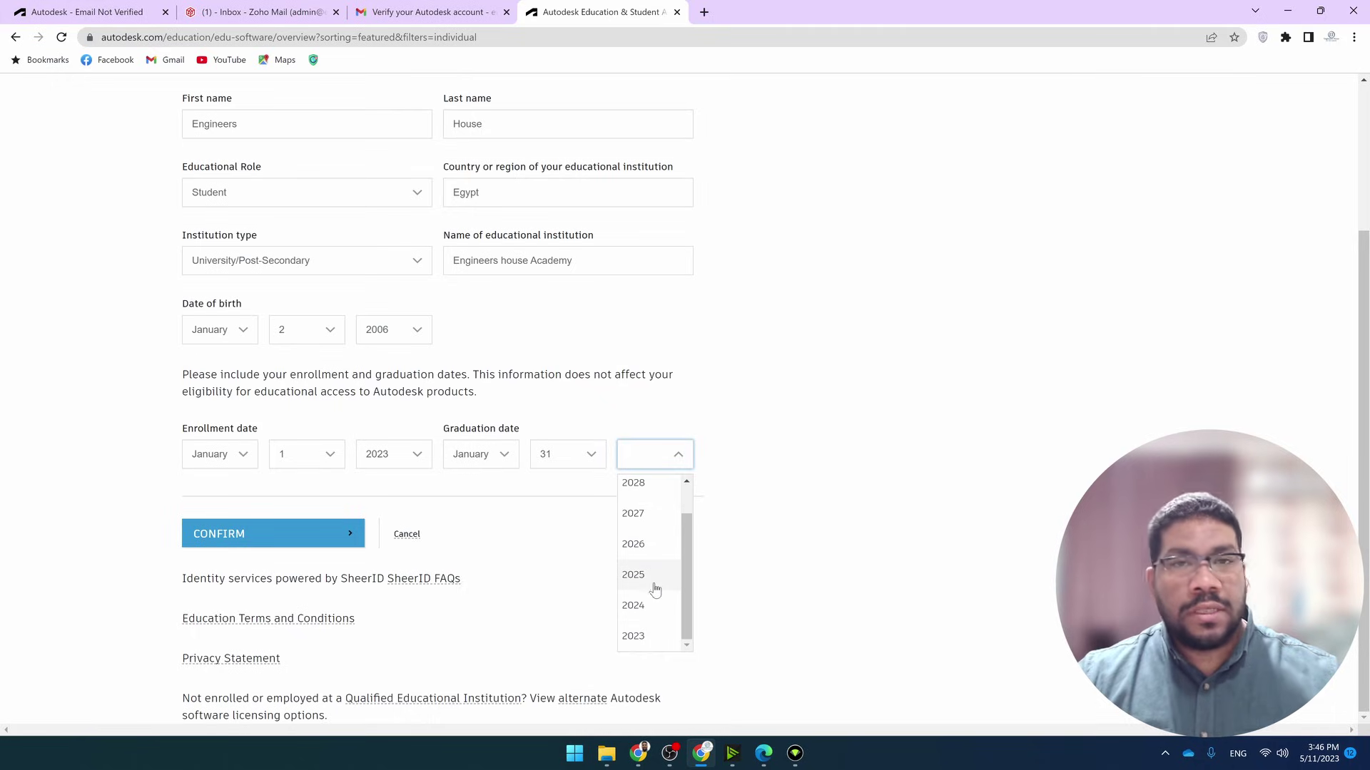
pyautogui.click(648, 603)
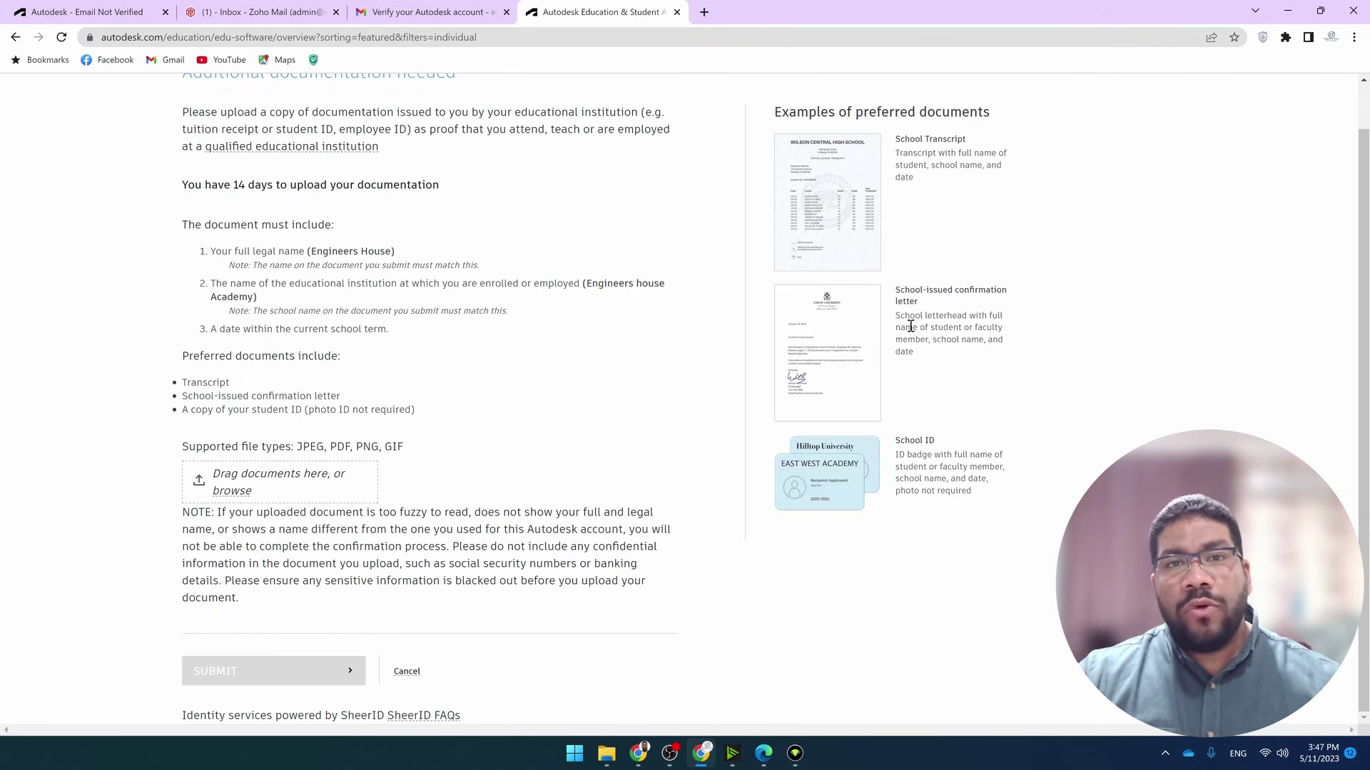
# Review the example proof documents: school transcript, school-issued confirmation letter and school ID
pyautogui.moveTo(894, 139); pyautogui.dragTo(977, 143)
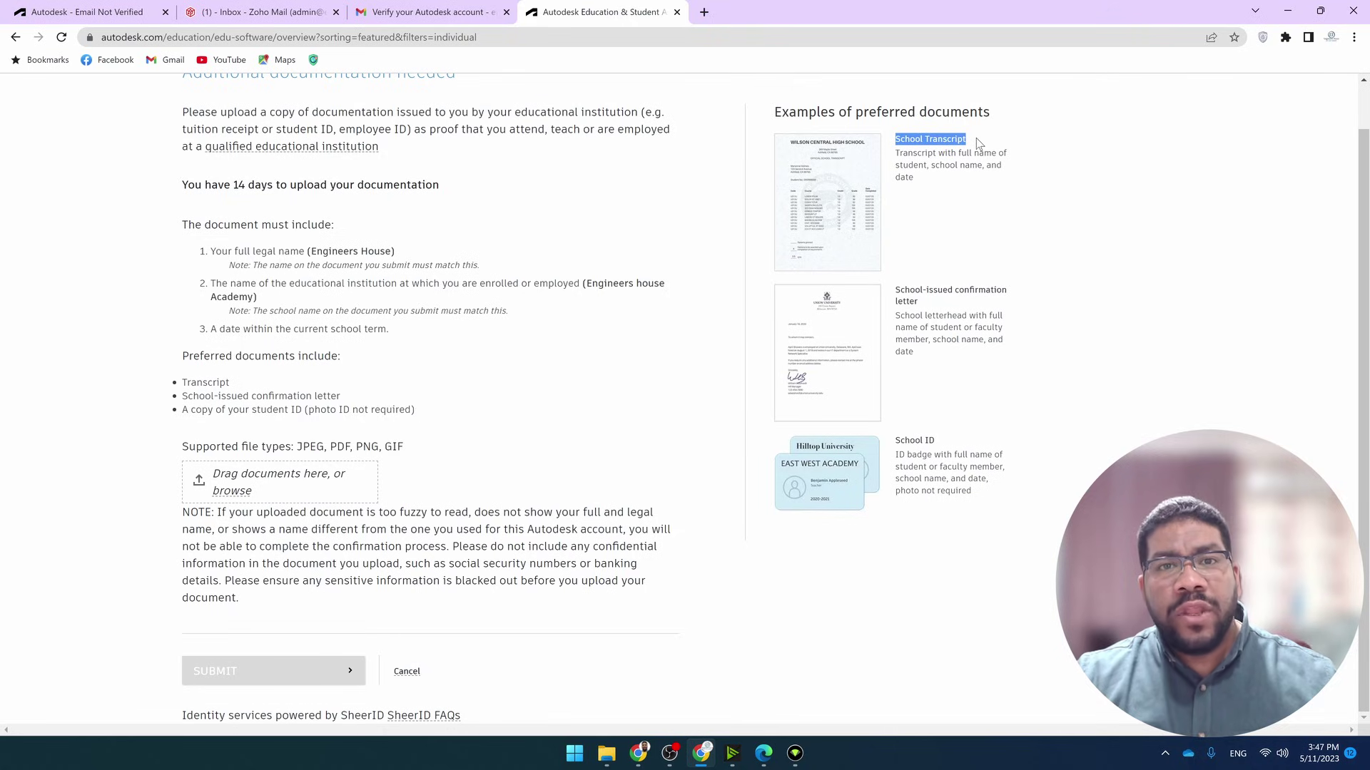
pyautogui.moveTo(895, 290); pyautogui.dragTo(1004, 290)
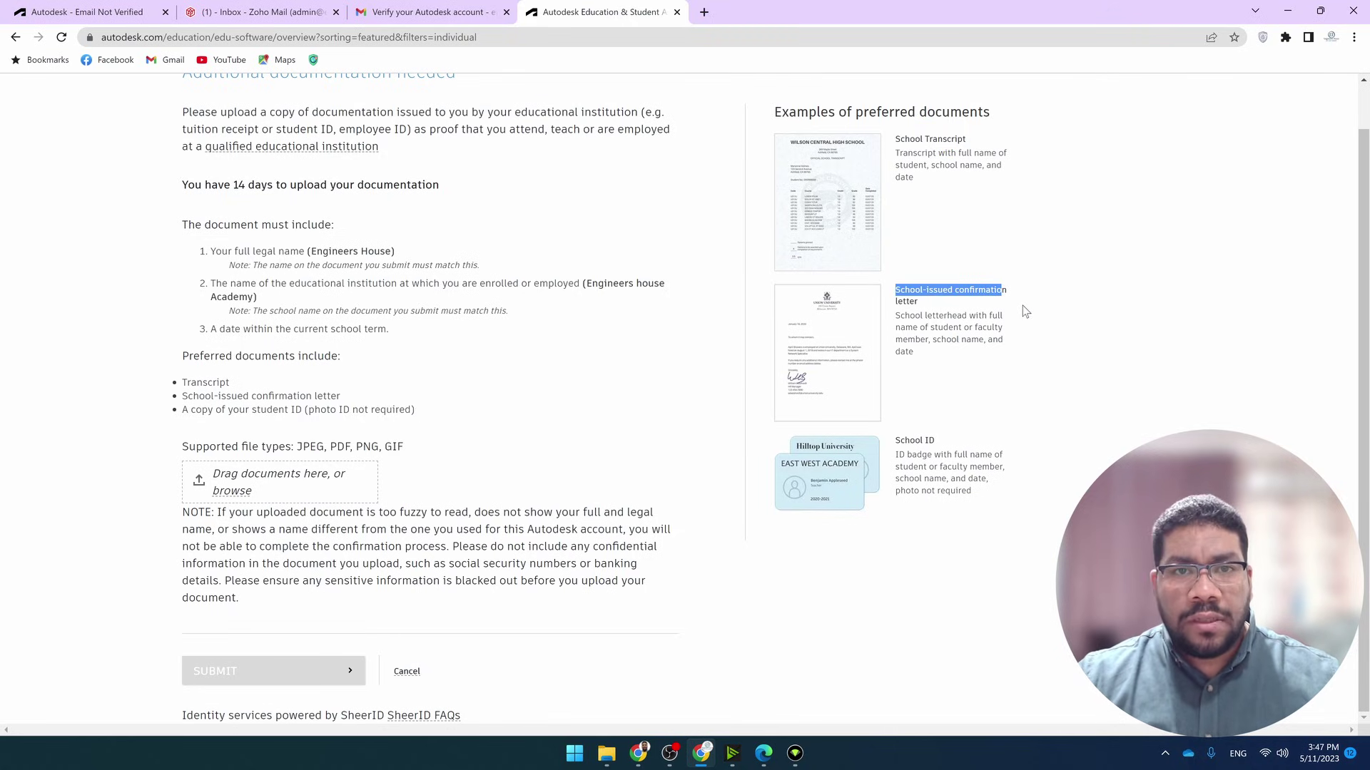
pyautogui.moveTo(895, 440); pyautogui.dragTo(972, 441)
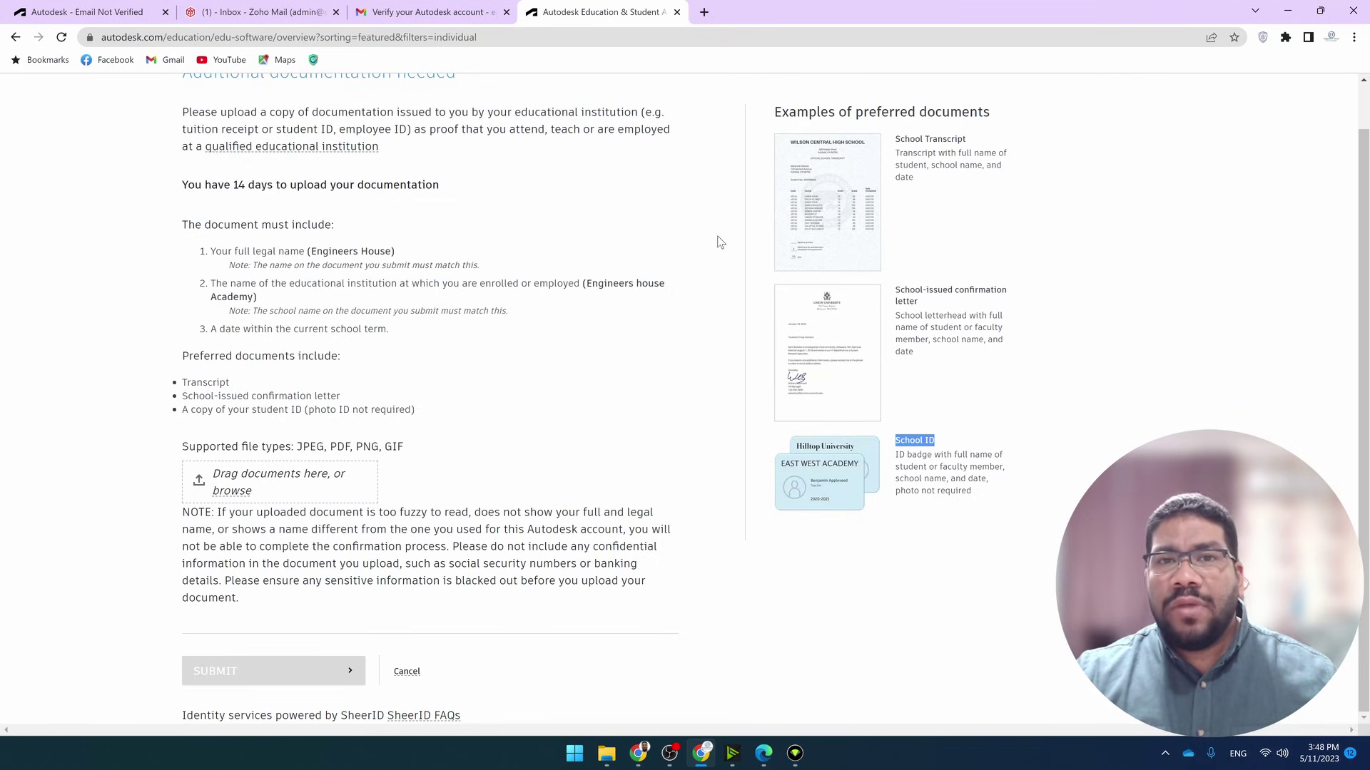
pyautogui.scroll(1, 719, 241)
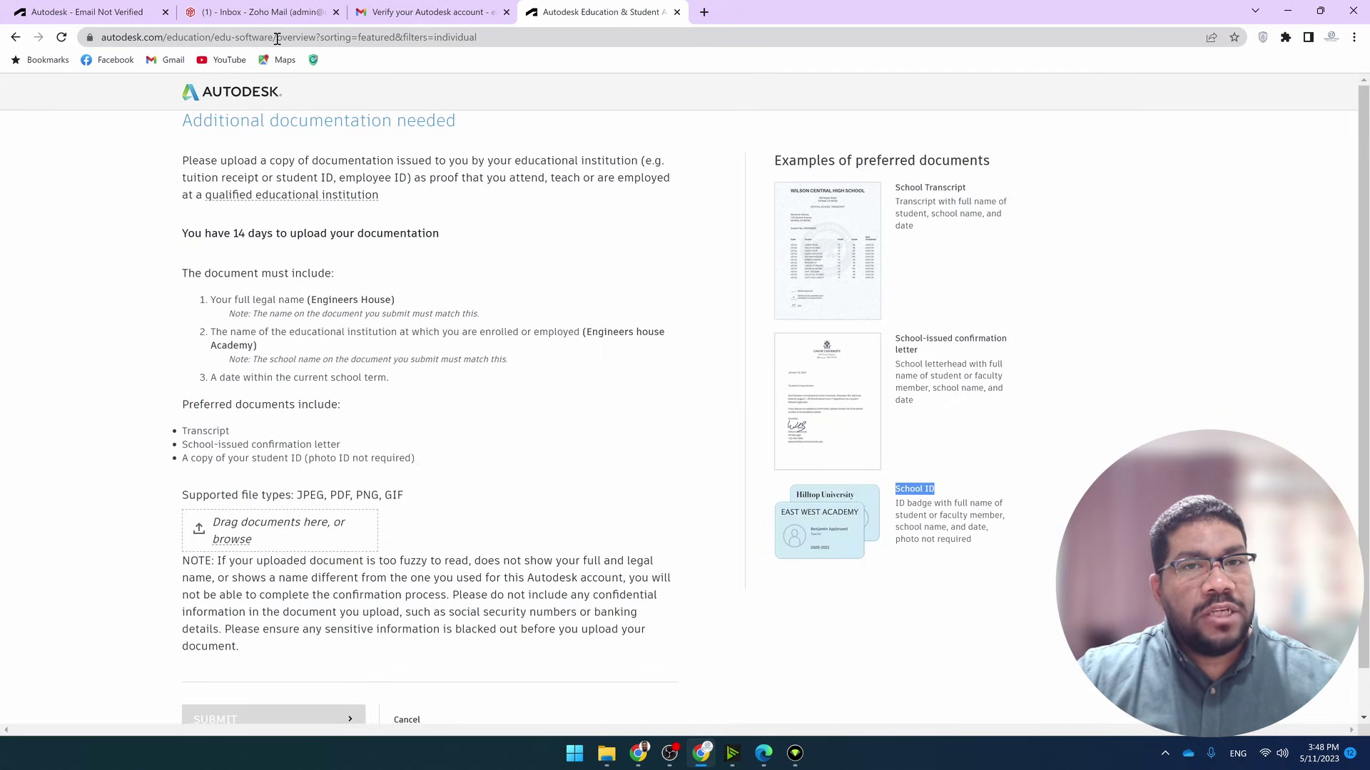
# Trim the web address back to the edu-software/ page and load it
pyautogui.click(498, 38)
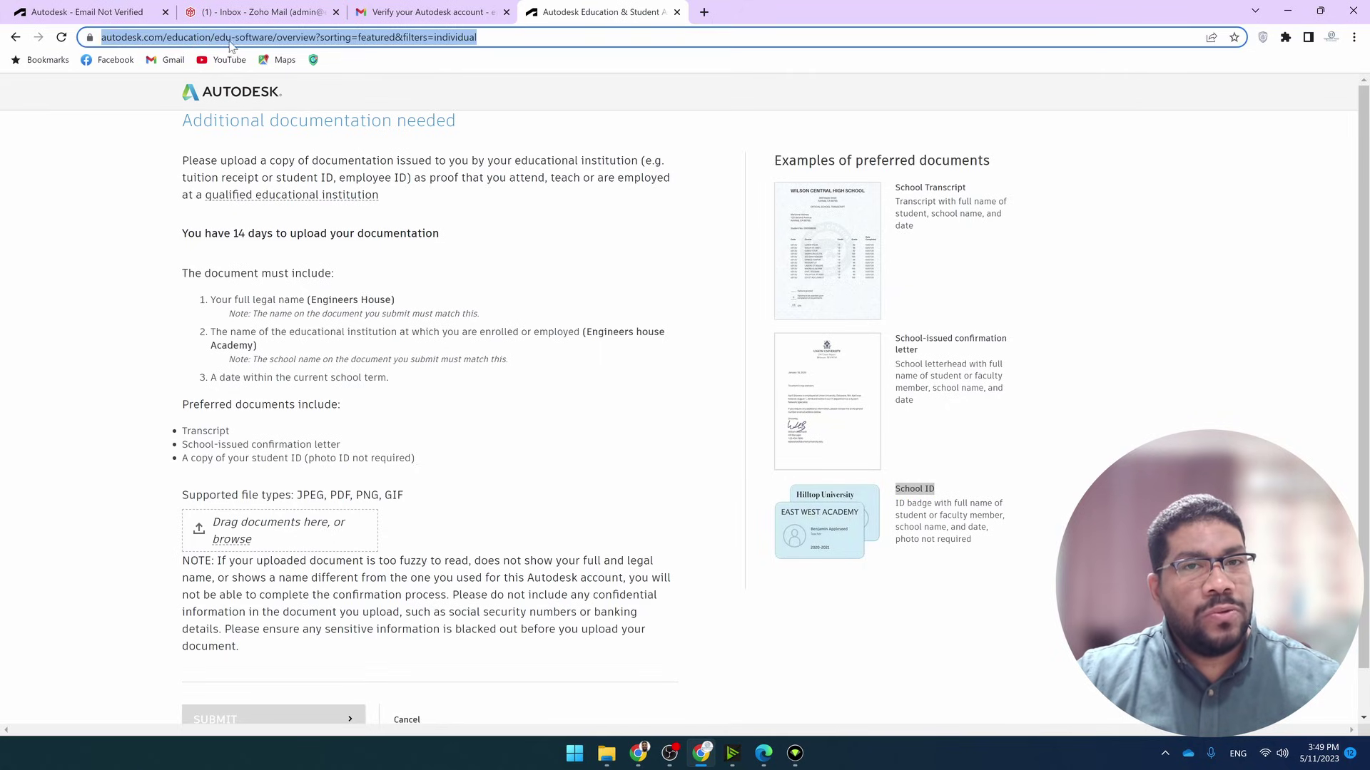
pyautogui.click(295, 43)
pyautogui.moveTo(333, 37); pyautogui.dragTo(696, 32)
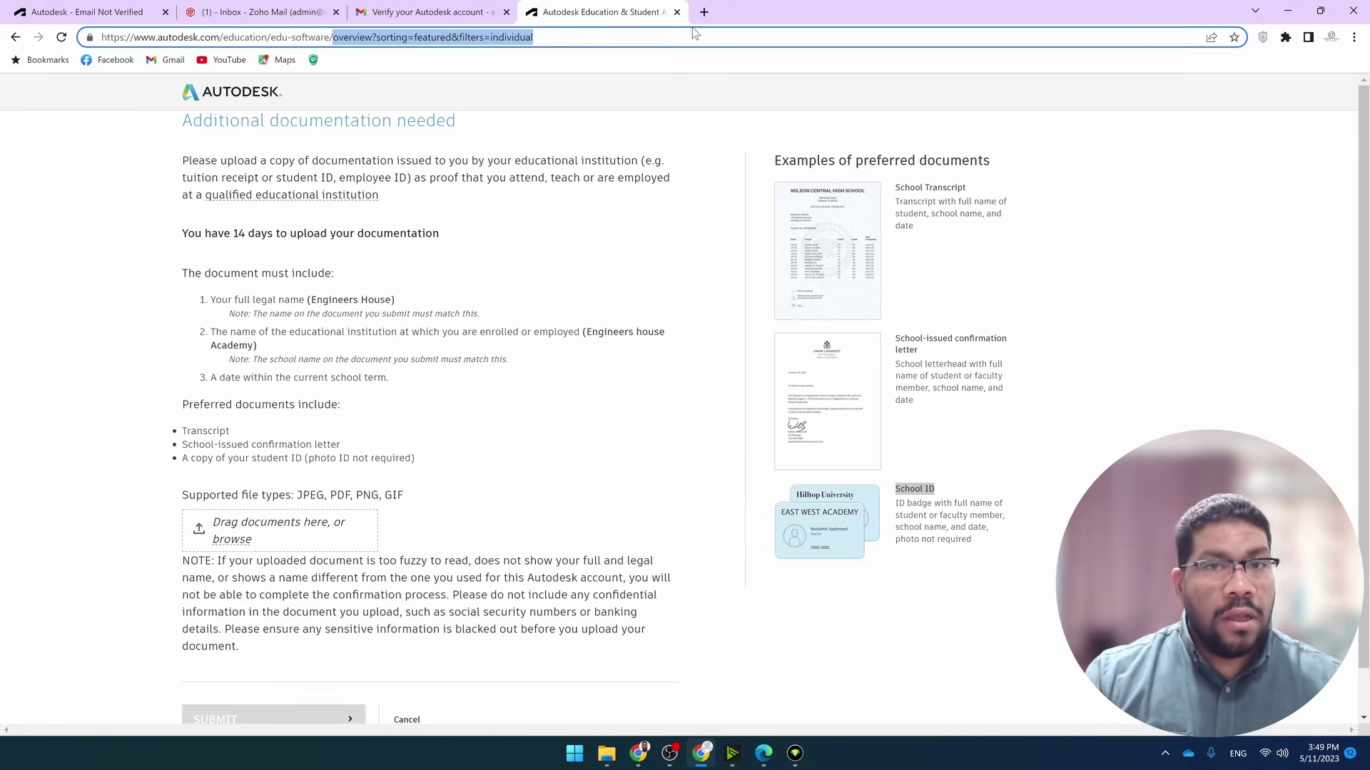
pyautogui.press('BackSpace')
pyautogui.press('Return')
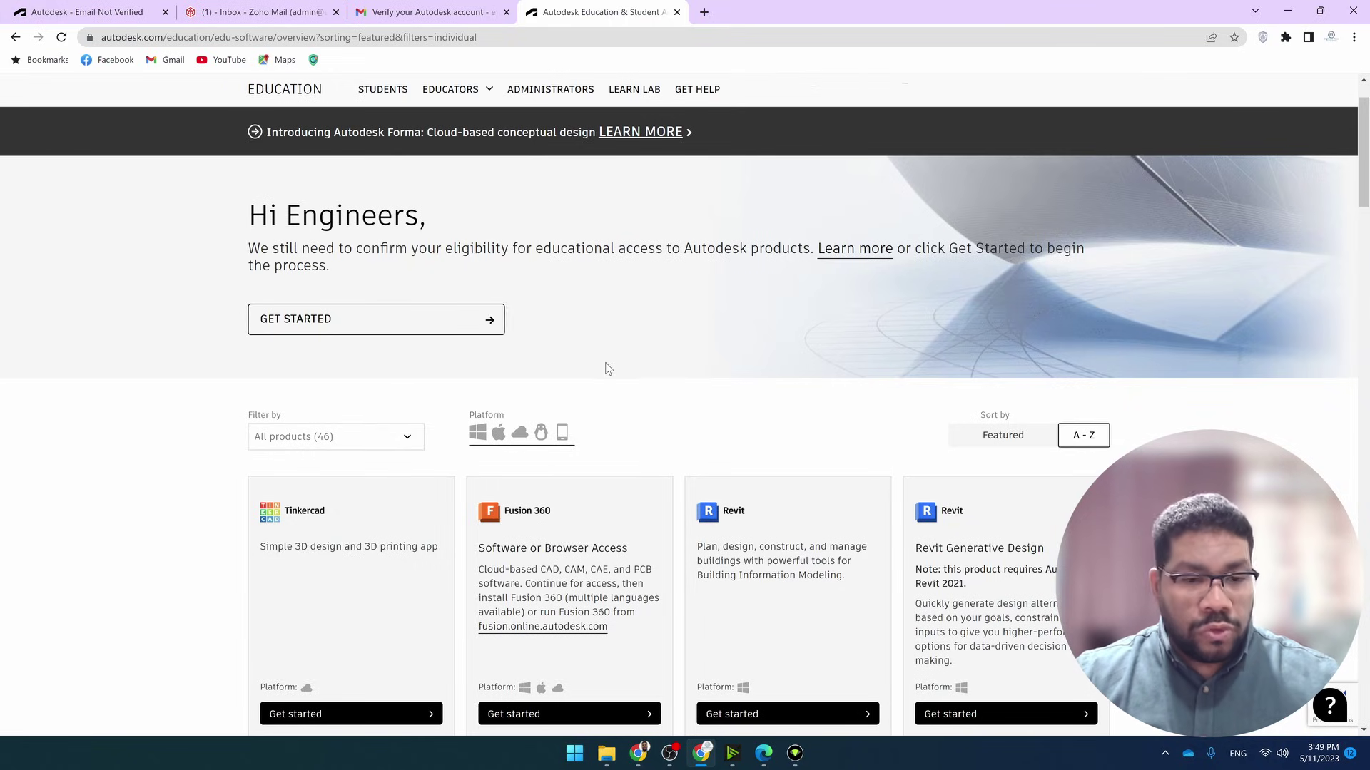
# Choose Get started for AutoCAD, which still asks for documentation
pyautogui.scroll(-6, 661, 326)
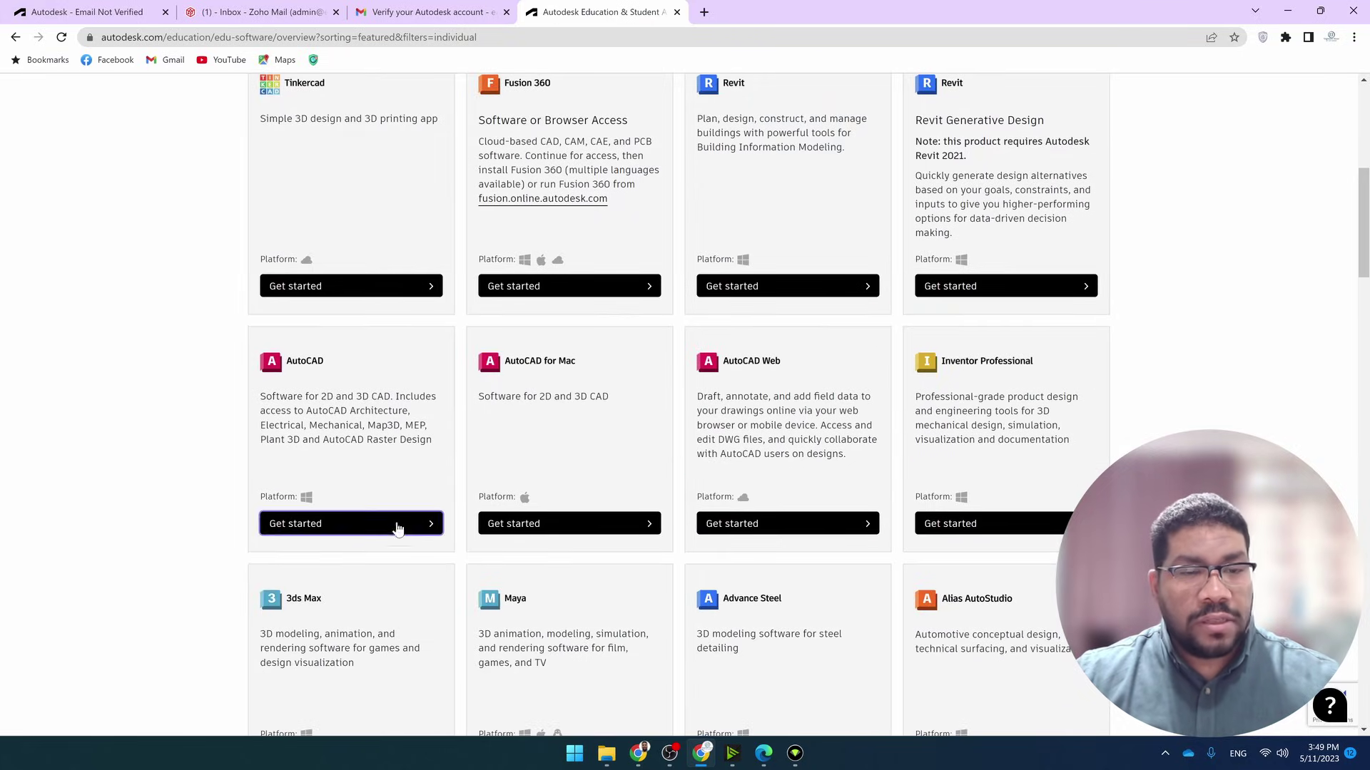
pyautogui.click(399, 524)
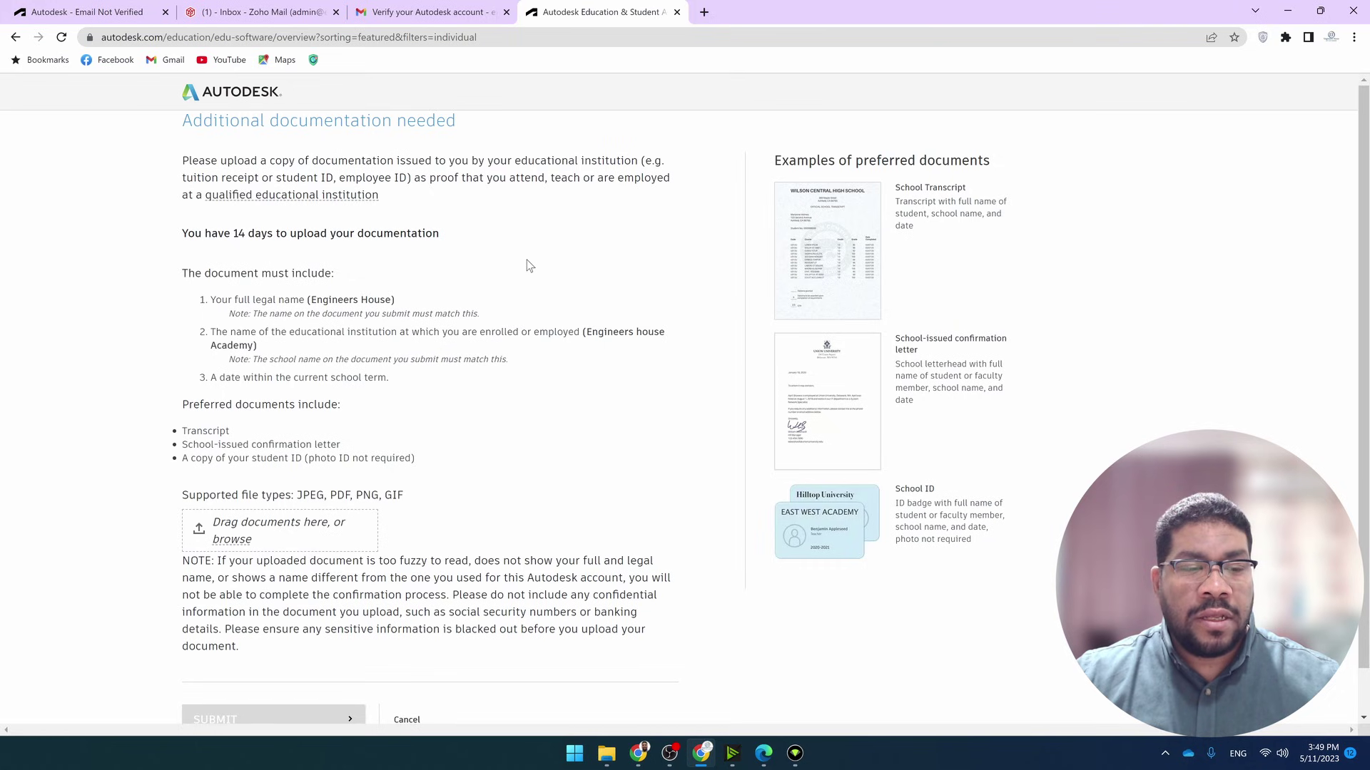
pyautogui.scroll(-1, 527, 260)
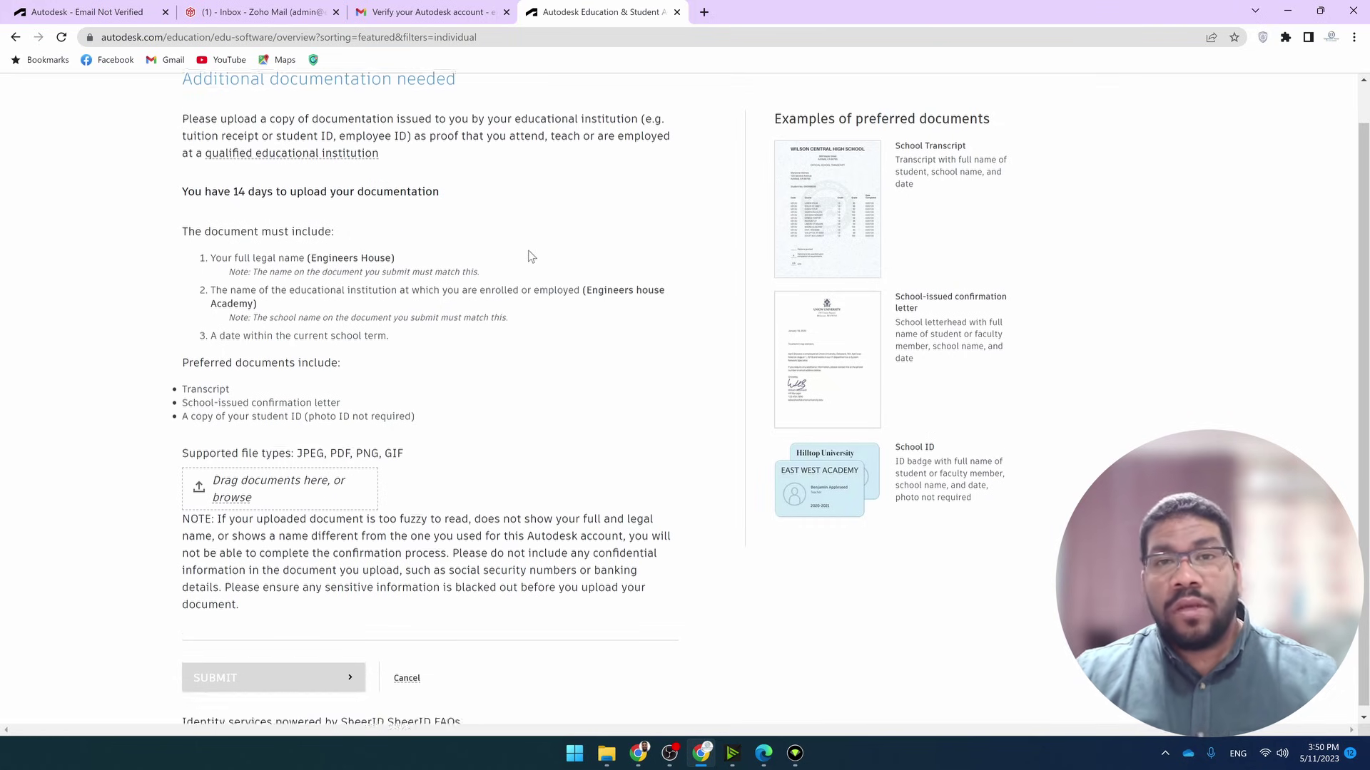
pyautogui.scroll(1, 531, 257)
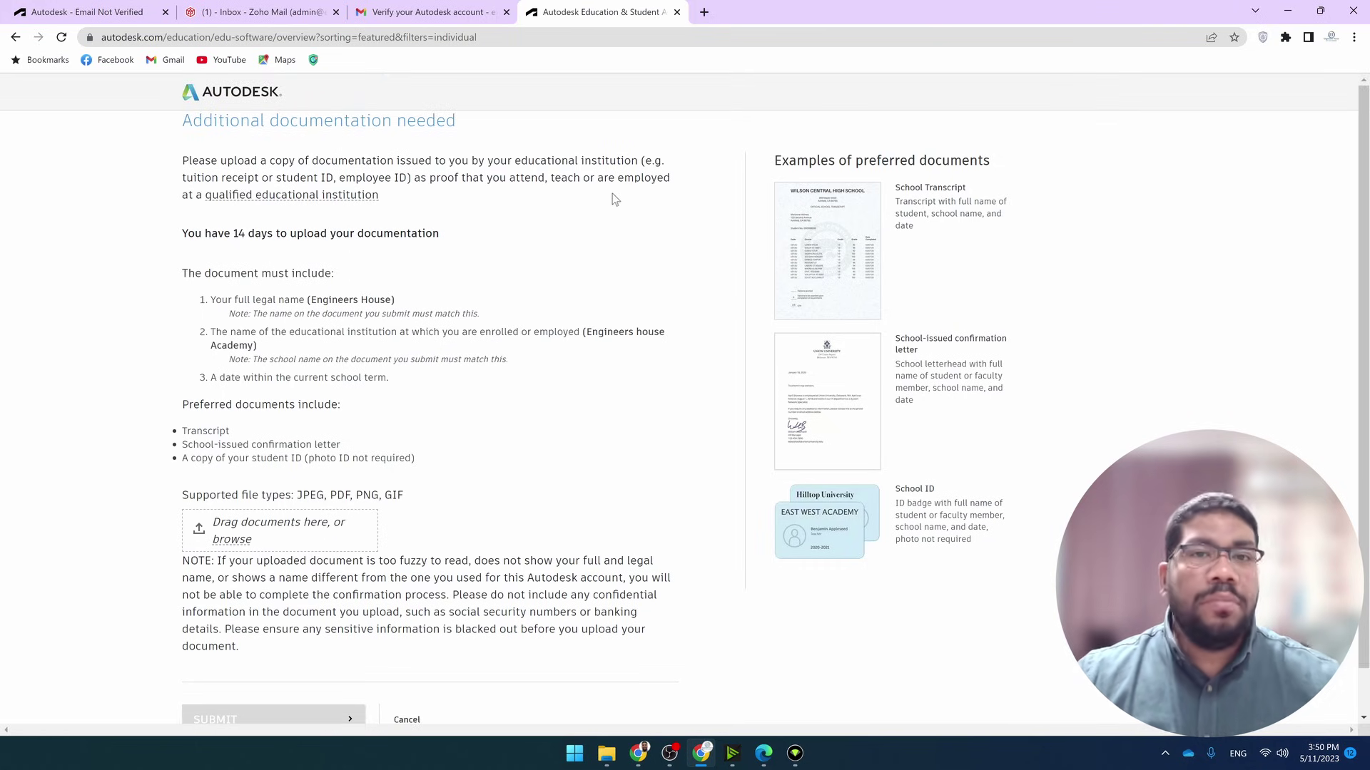
# Open a new Google tab alongside the Autodesk Education page
pyautogui.click(704, 14)
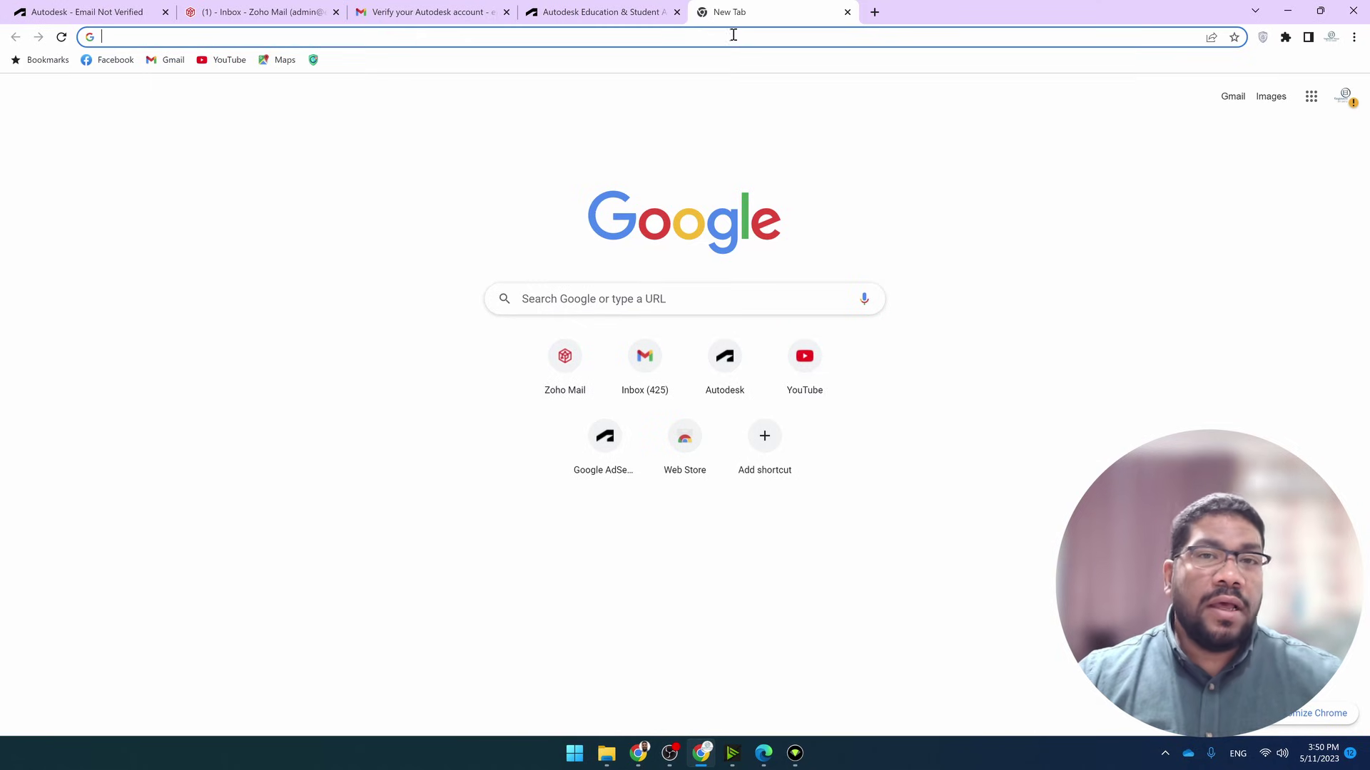
pyautogui.click(608, 9)
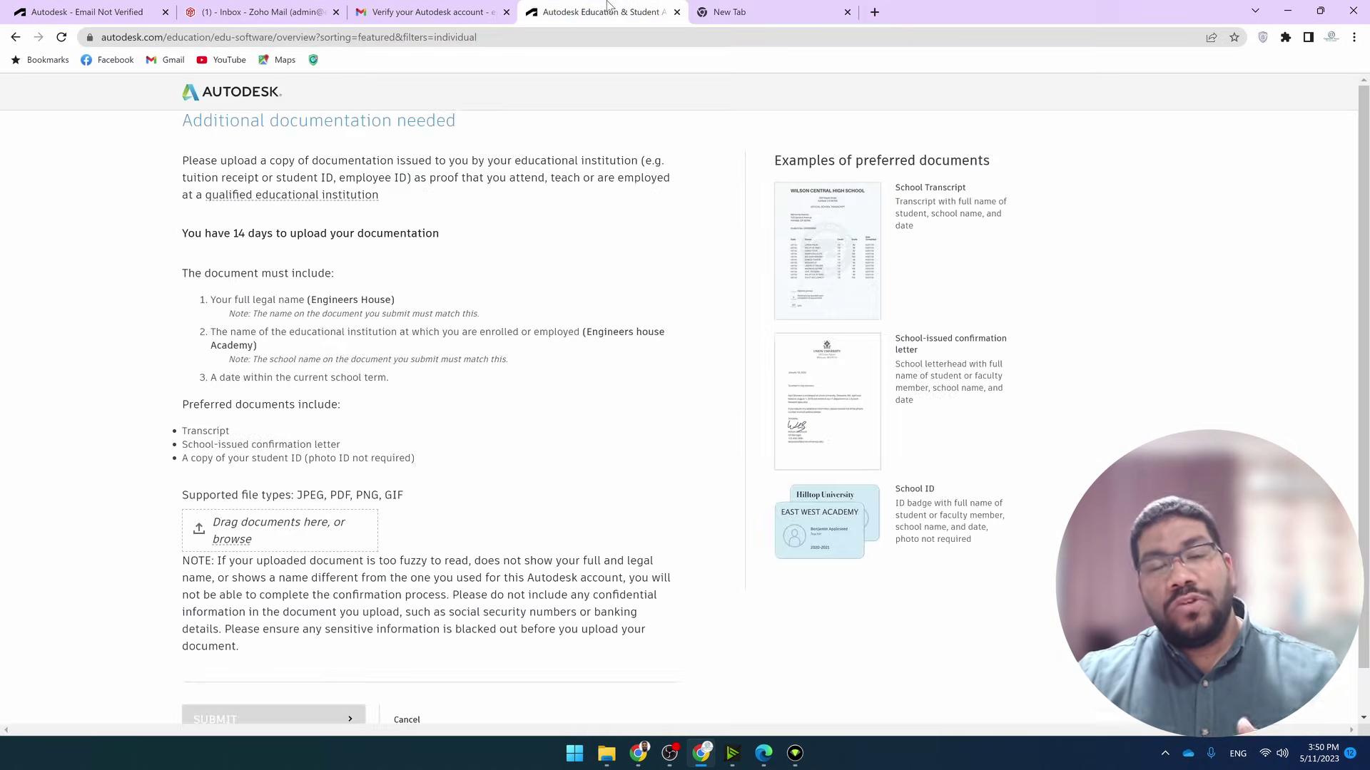
pyautogui.click(754, 6)
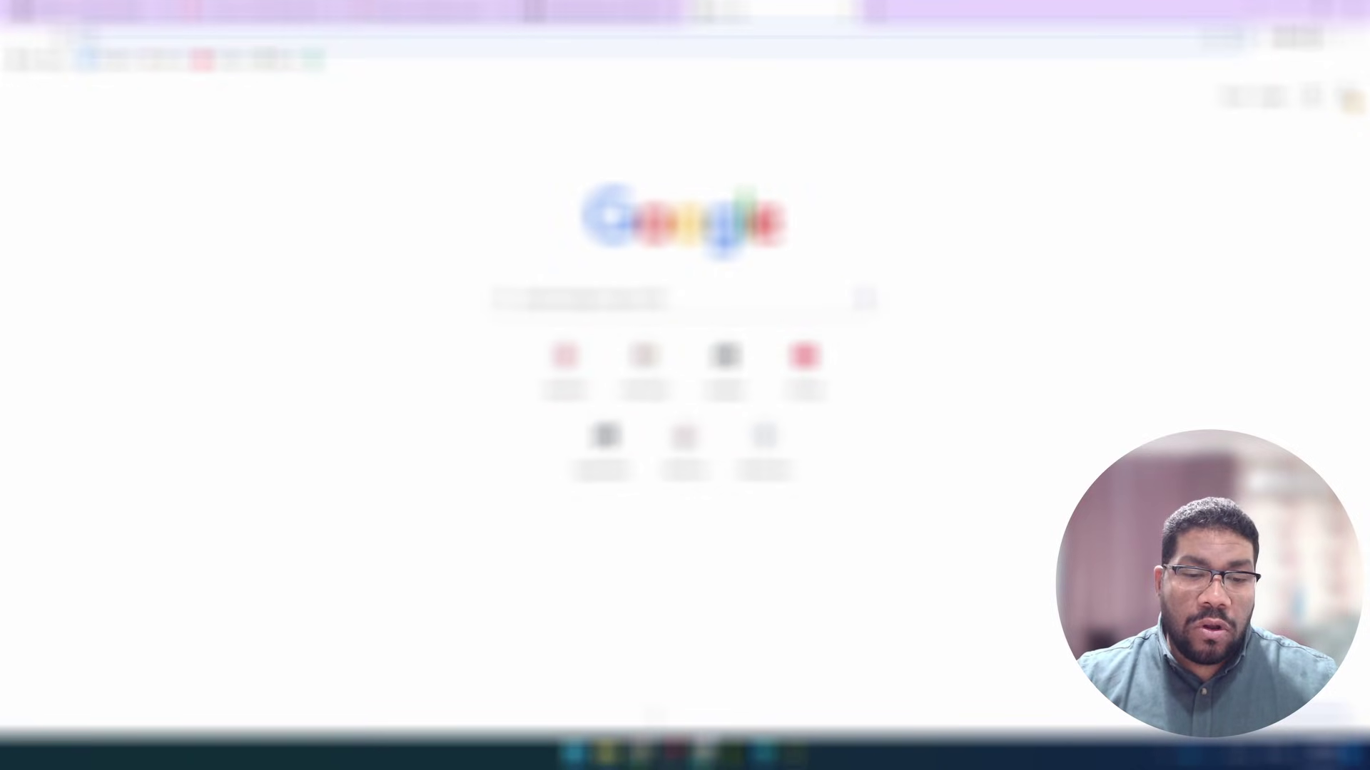
# Browse to the Autodesk 2024 software folder and select the first AutoCAD 2024 installer part
pyautogui.click(606, 753)
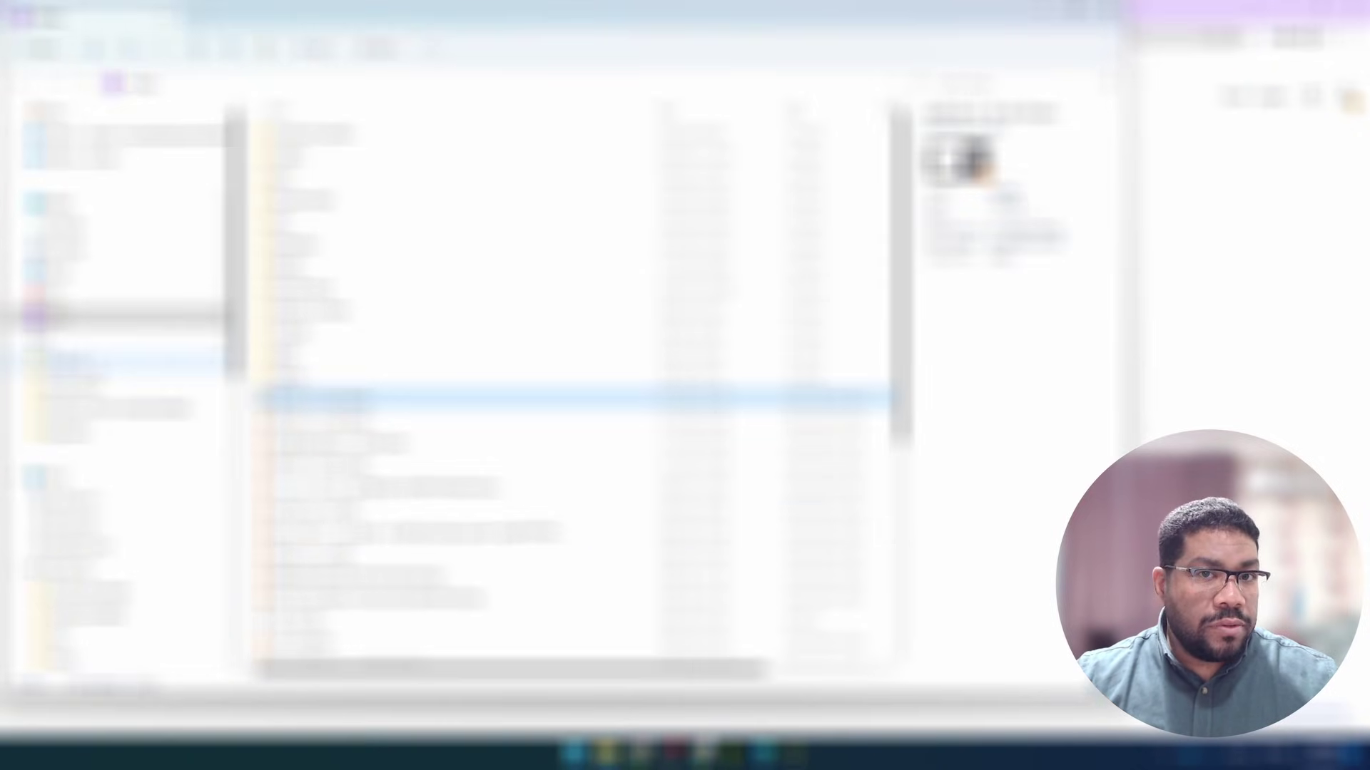
pyautogui.click(71, 521)
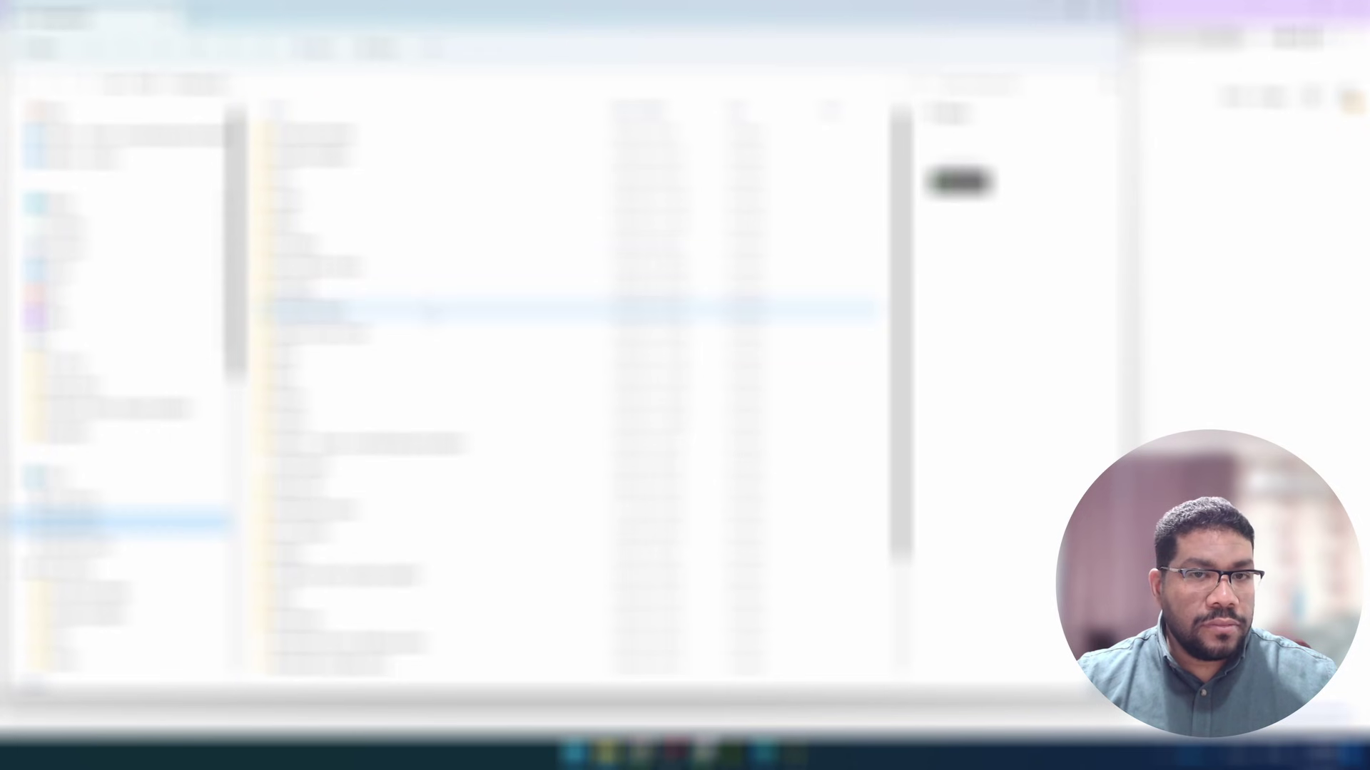
pyautogui.click(313, 177)
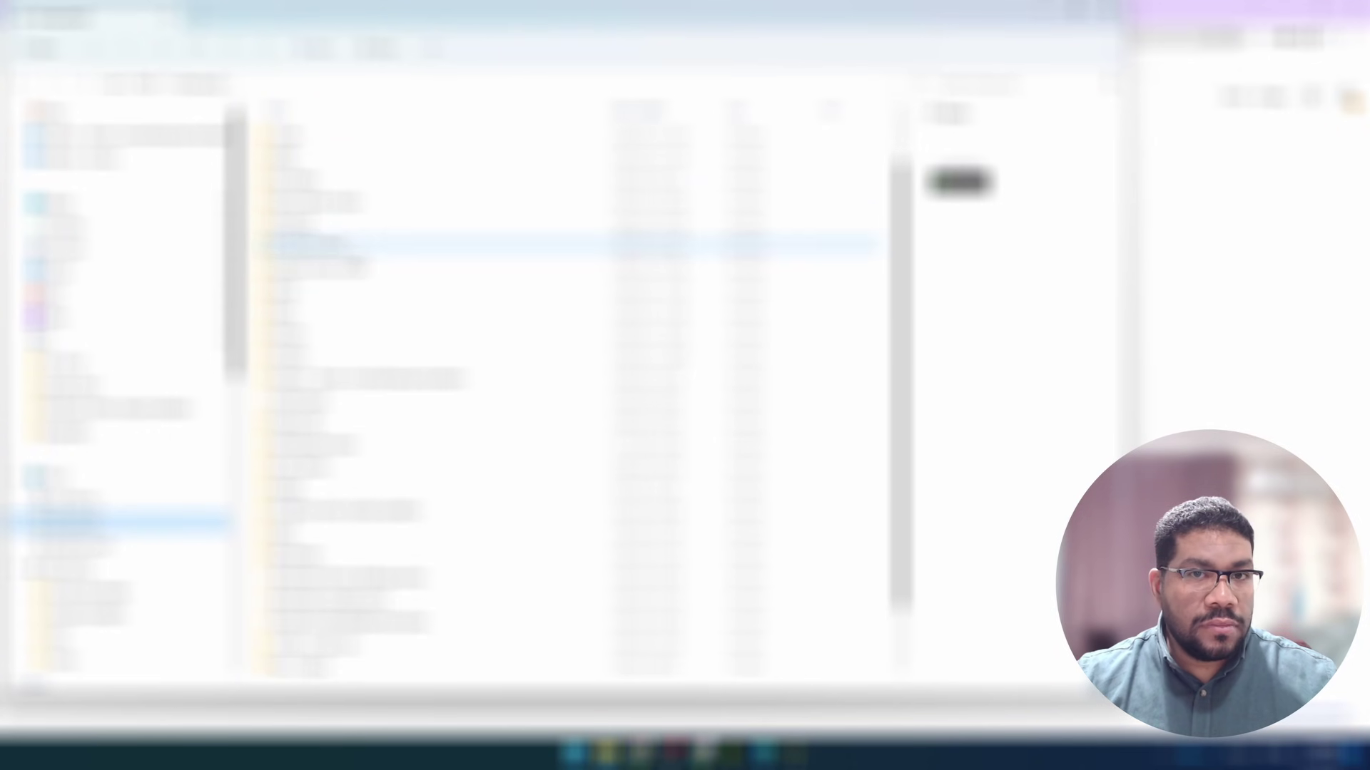
pyautogui.doubleClick(314, 246)
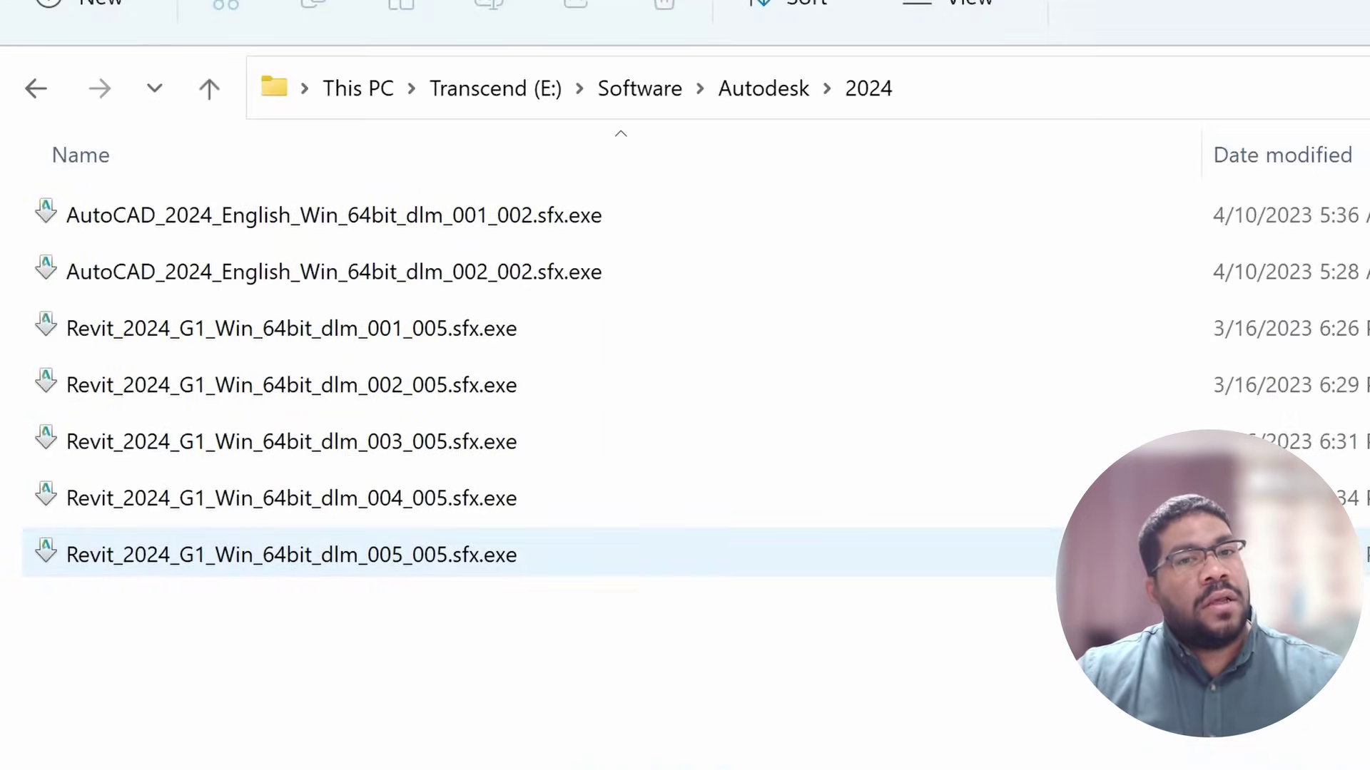
pyautogui.click(342, 235)
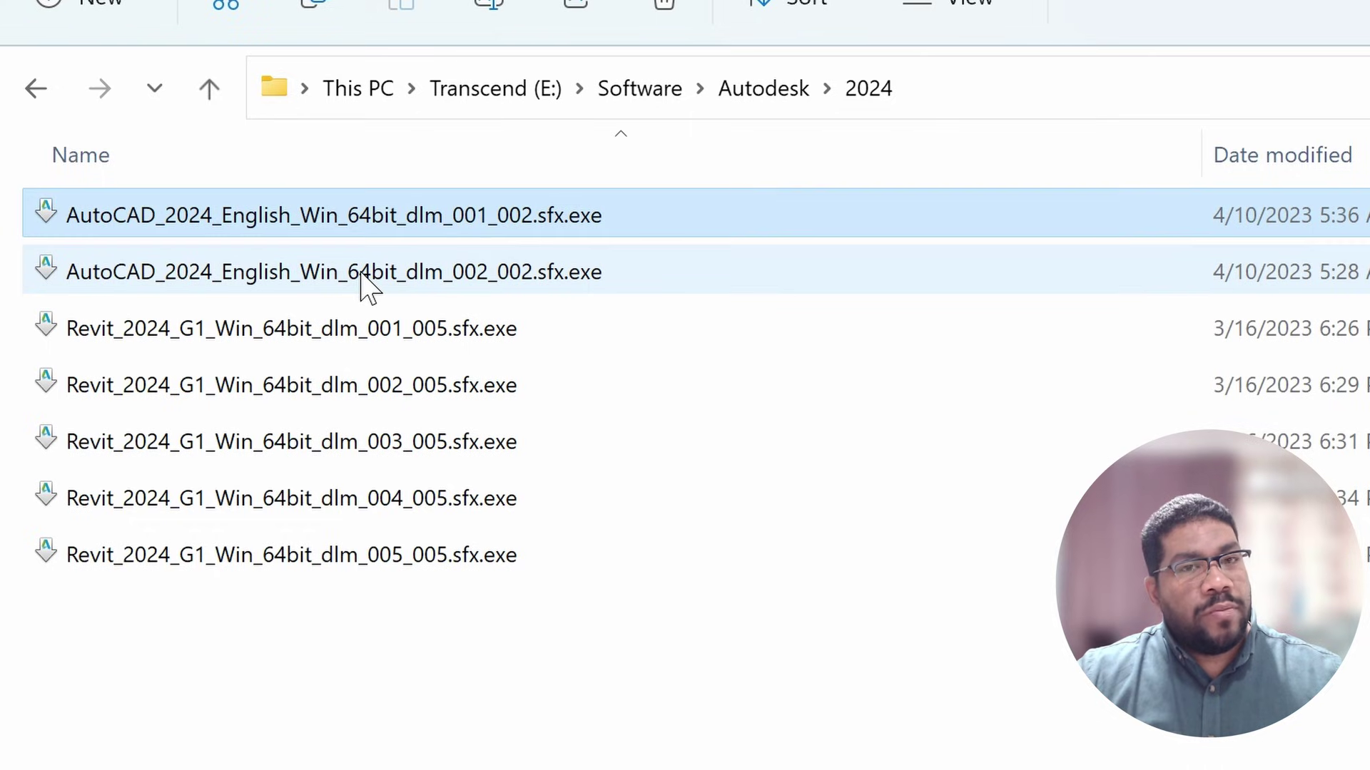
pyautogui.click(362, 284)
pyautogui.click(389, 346)
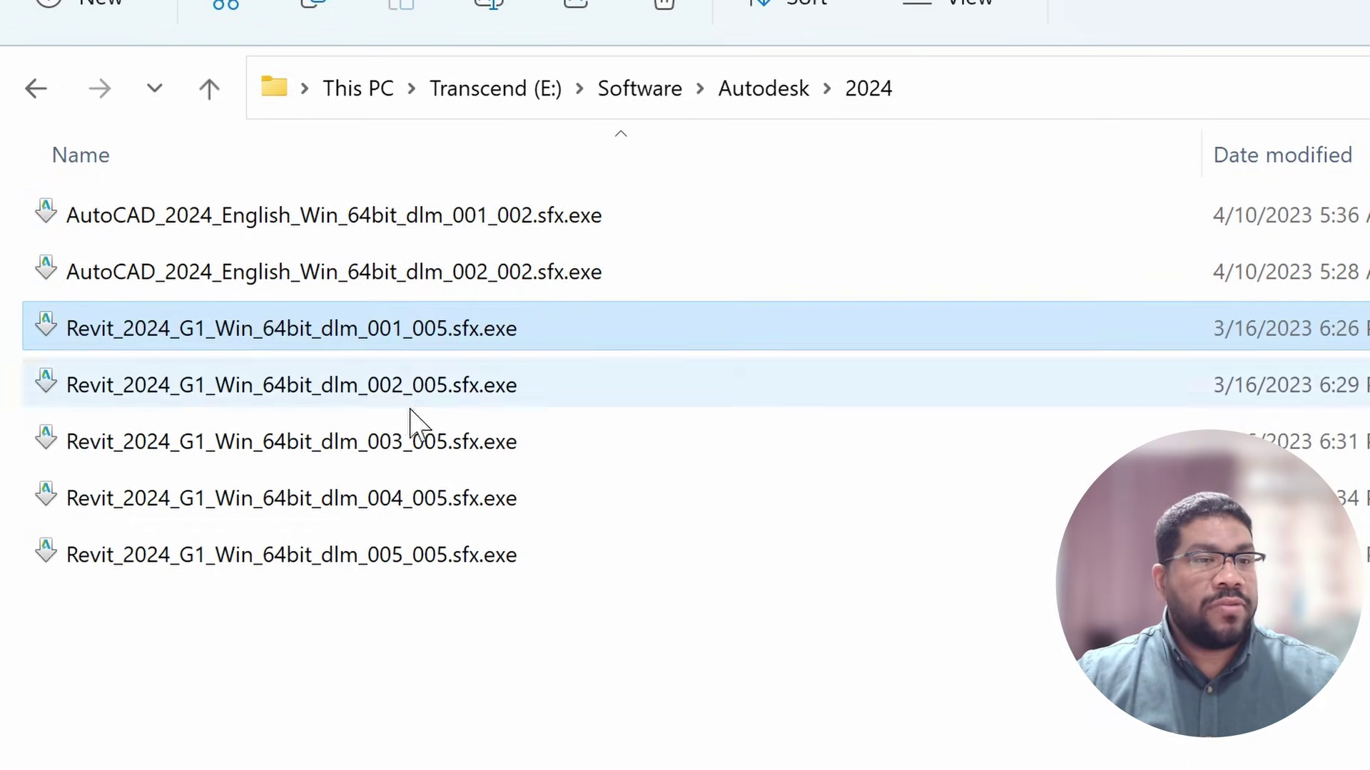
pyautogui.click(448, 574)
pyautogui.click(451, 226)
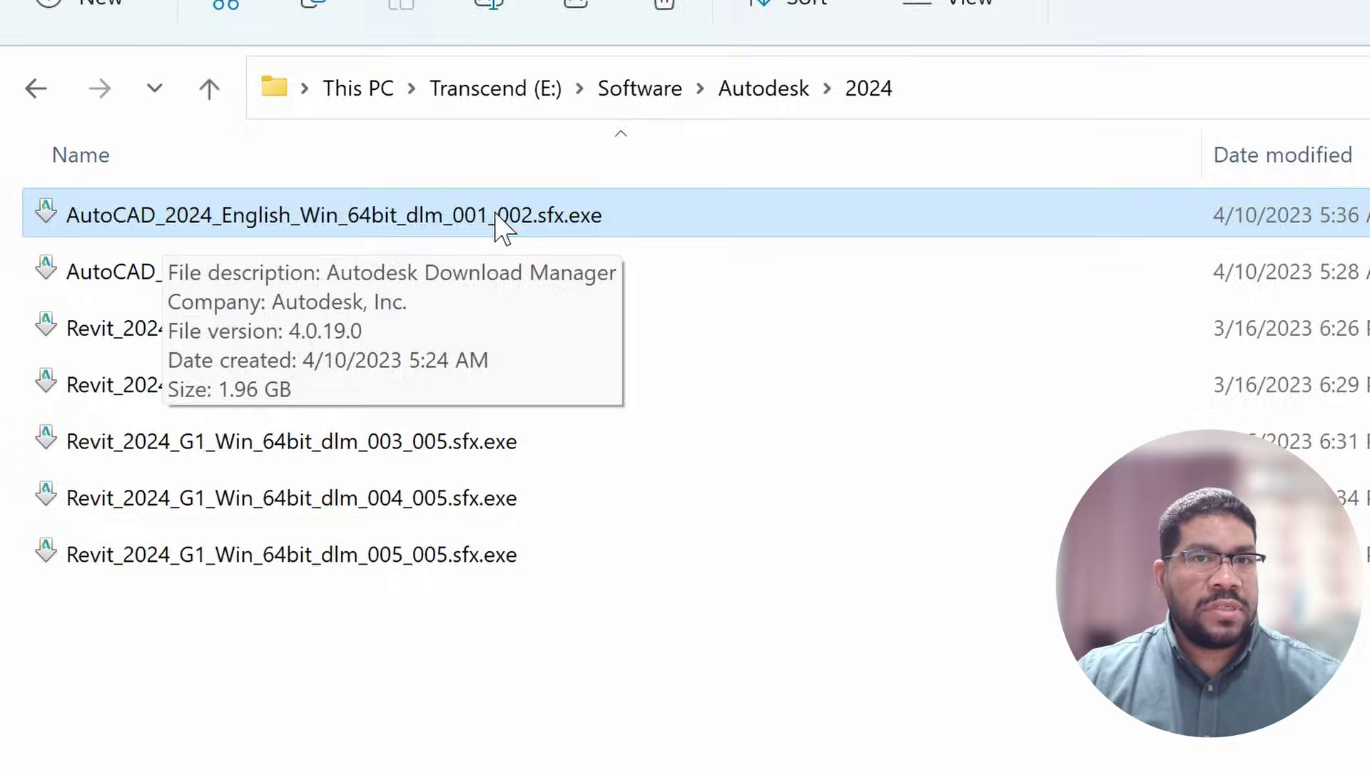
# Run AutoCAD_2024_English_Win_64bit_dlm_001_002.sfx.exe and extract it to C:\Autodesk\
pyautogui.doubleClick(503, 227)
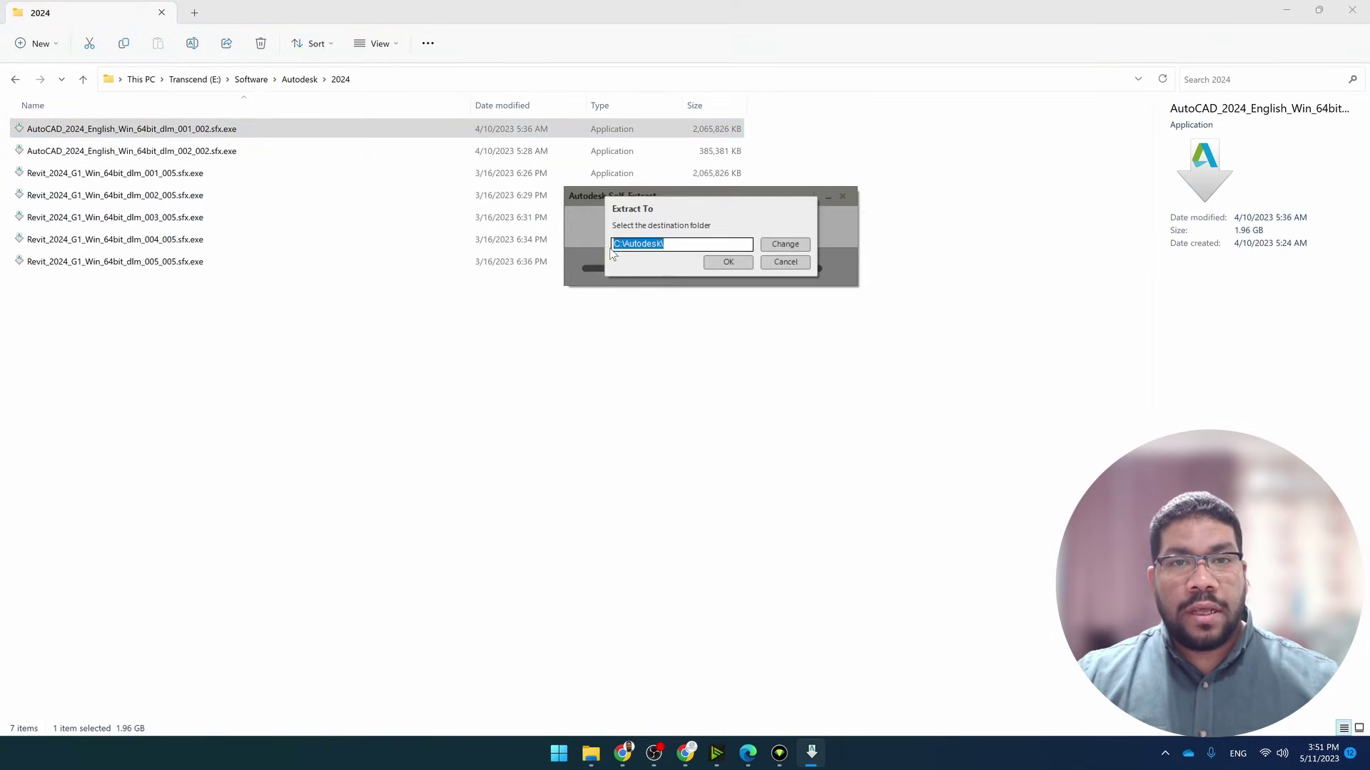
pyautogui.click(616, 245)
pyautogui.moveTo(615, 245); pyautogui.dragTo(691, 246)
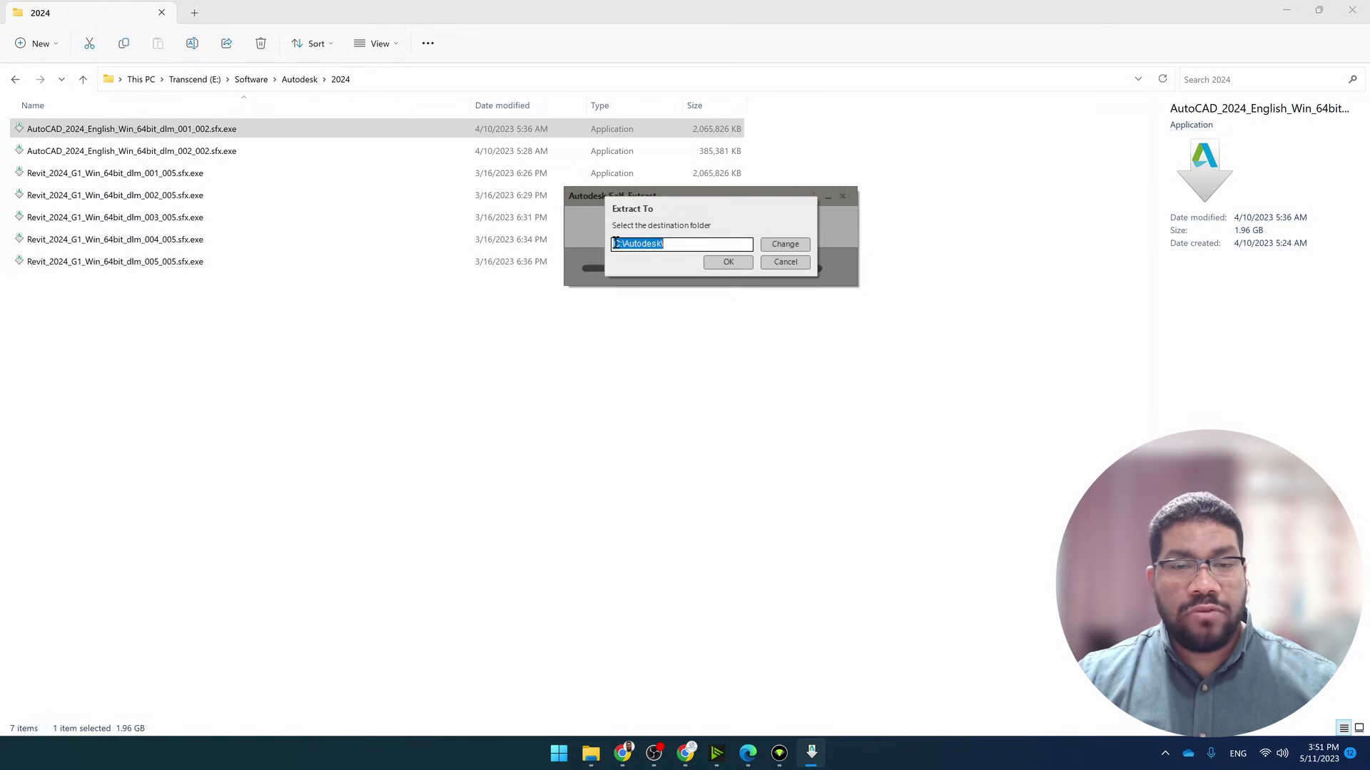
pyautogui.click(728, 263)
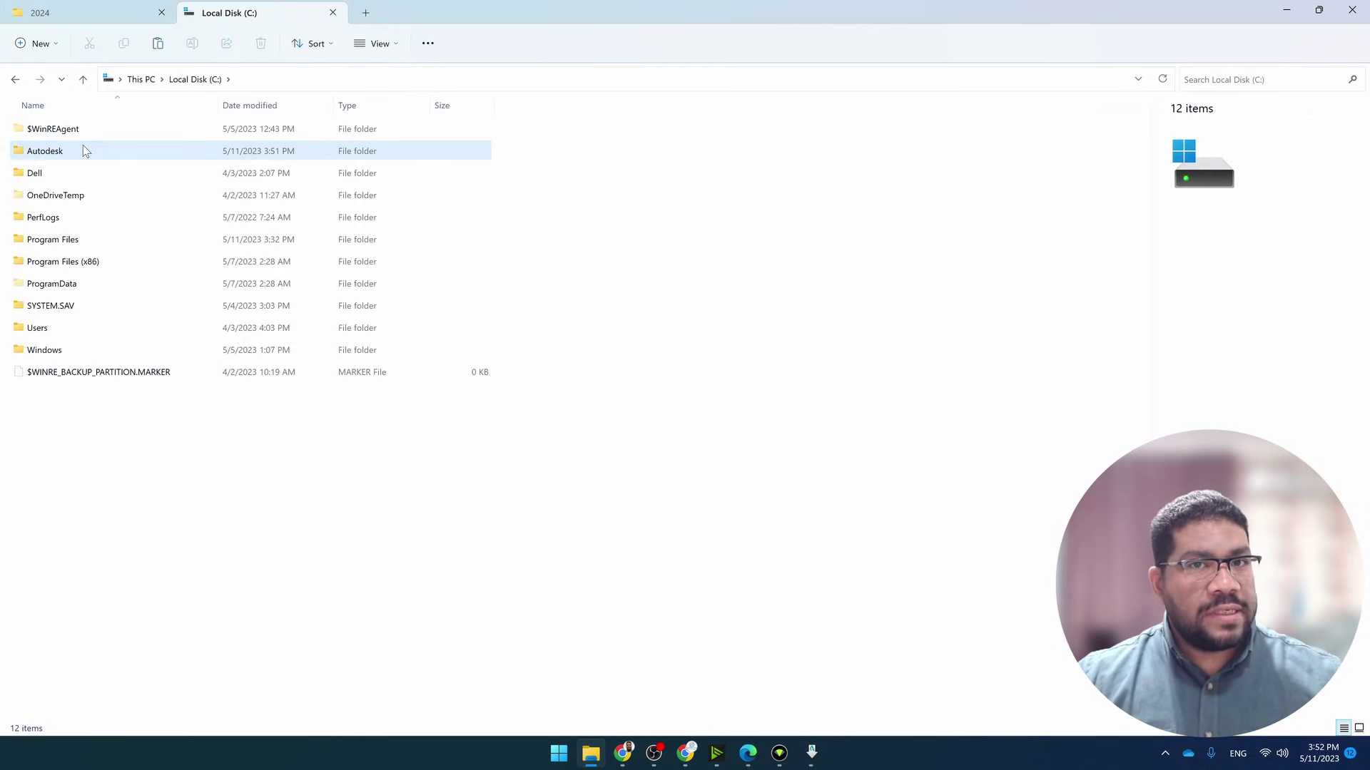
# Open C:\Autodesk\AutoCAD_2024_English_Win_64bit_dlm and bring the extraction window forward
pyautogui.doubleClick(83, 148)
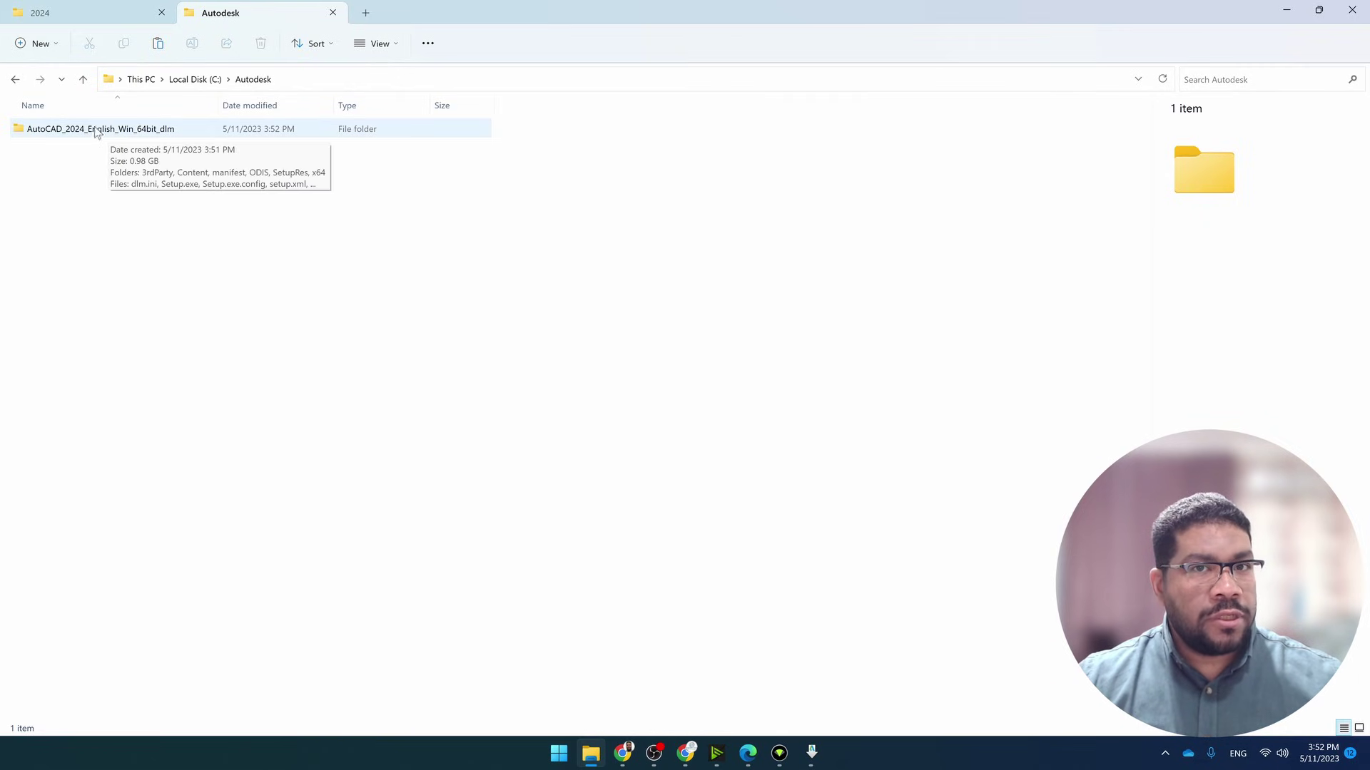
pyautogui.doubleClick(107, 130)
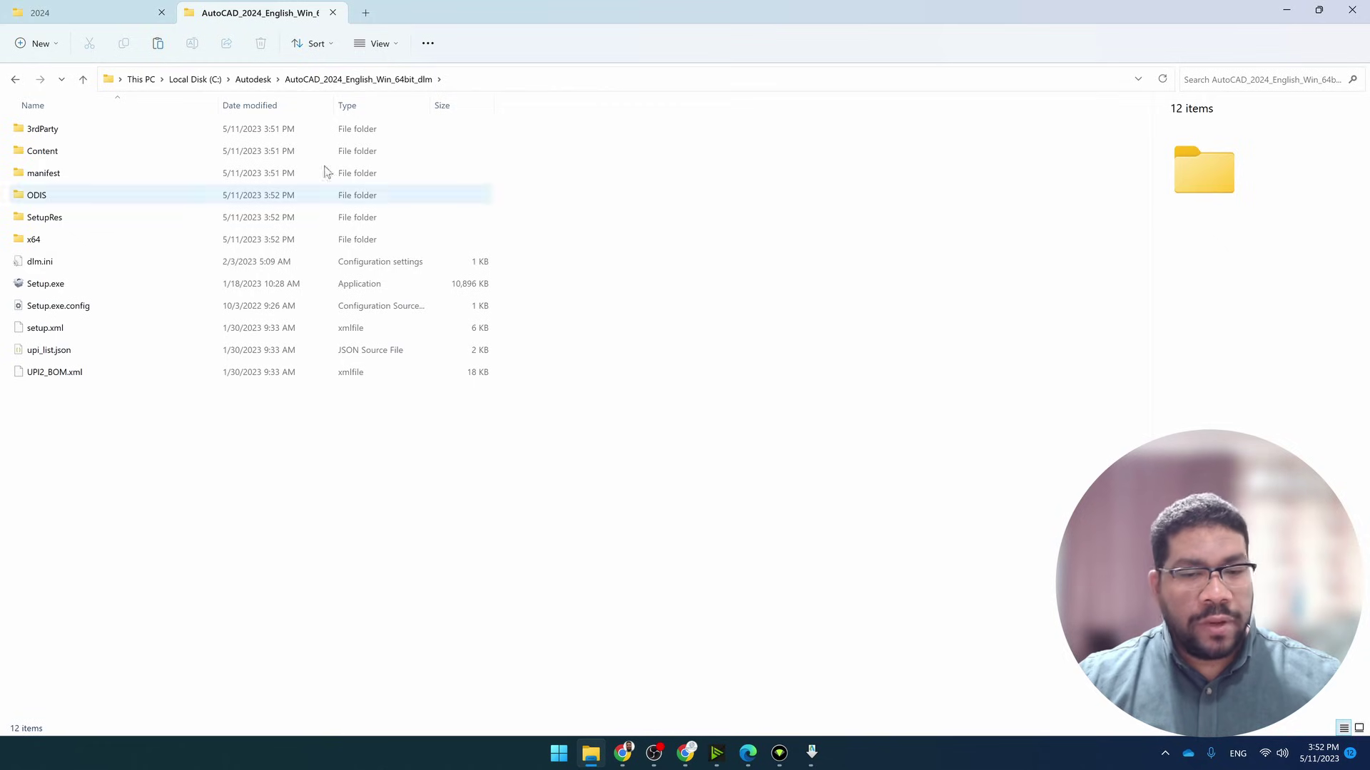
pyautogui.click(811, 752)
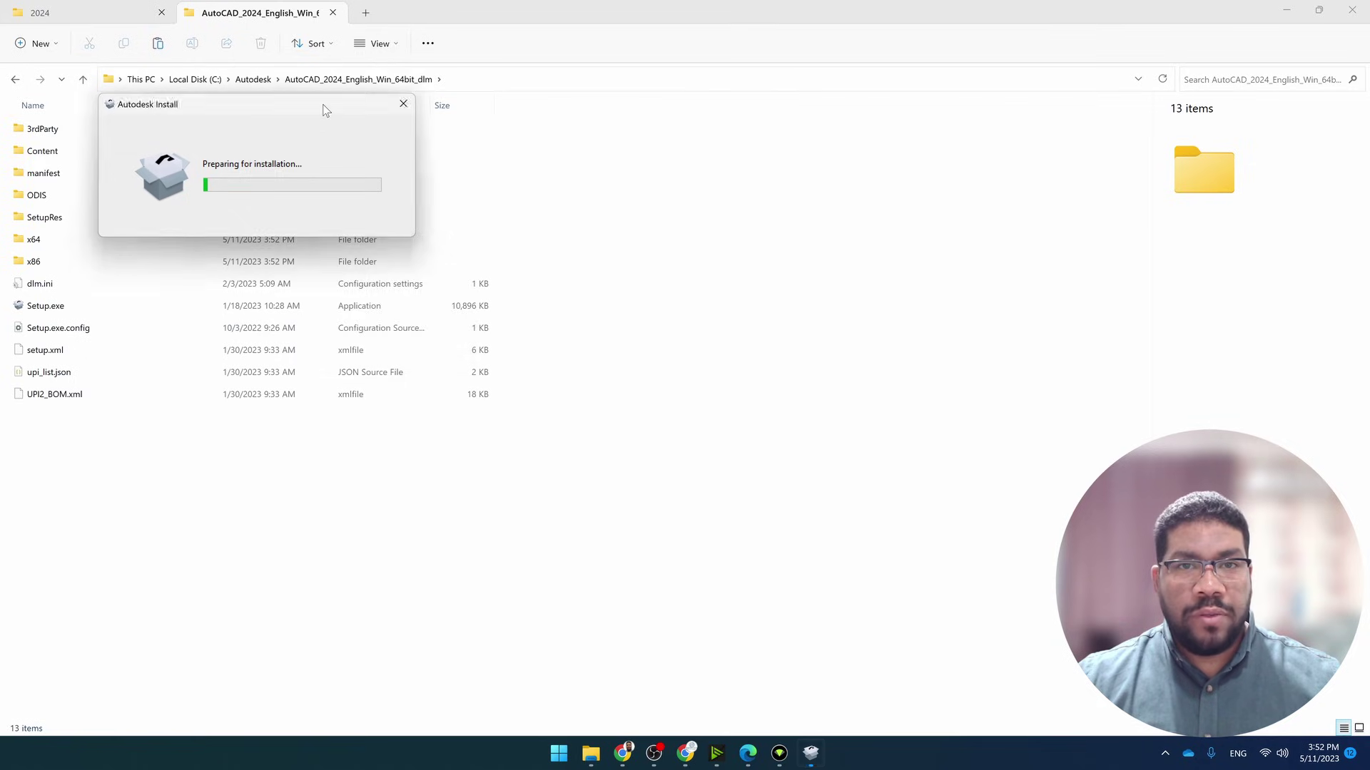
# Agree to the Terms of Use and install AutoCAD 2024 to C:\Program Files\Autodesk
pyautogui.moveTo(324, 109); pyautogui.dragTo(858, 203)
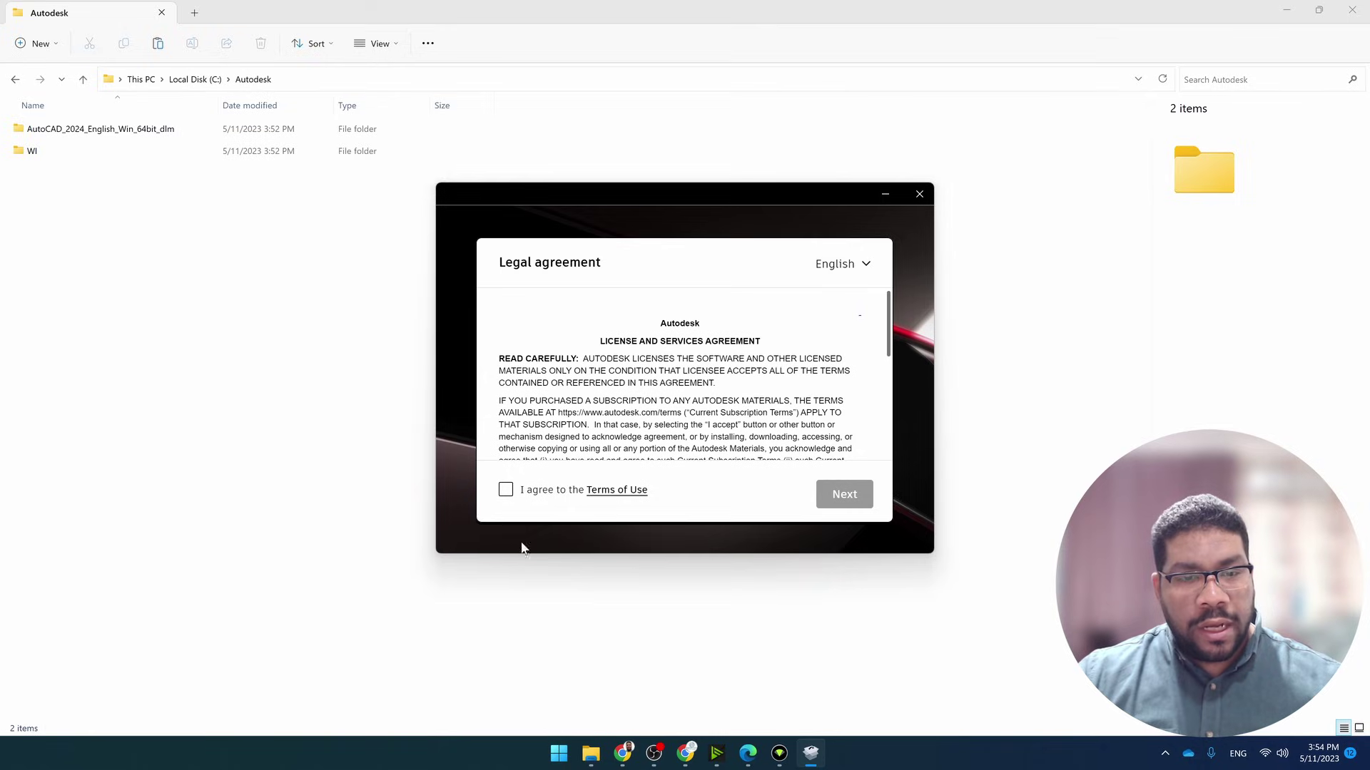
pyautogui.click(506, 489)
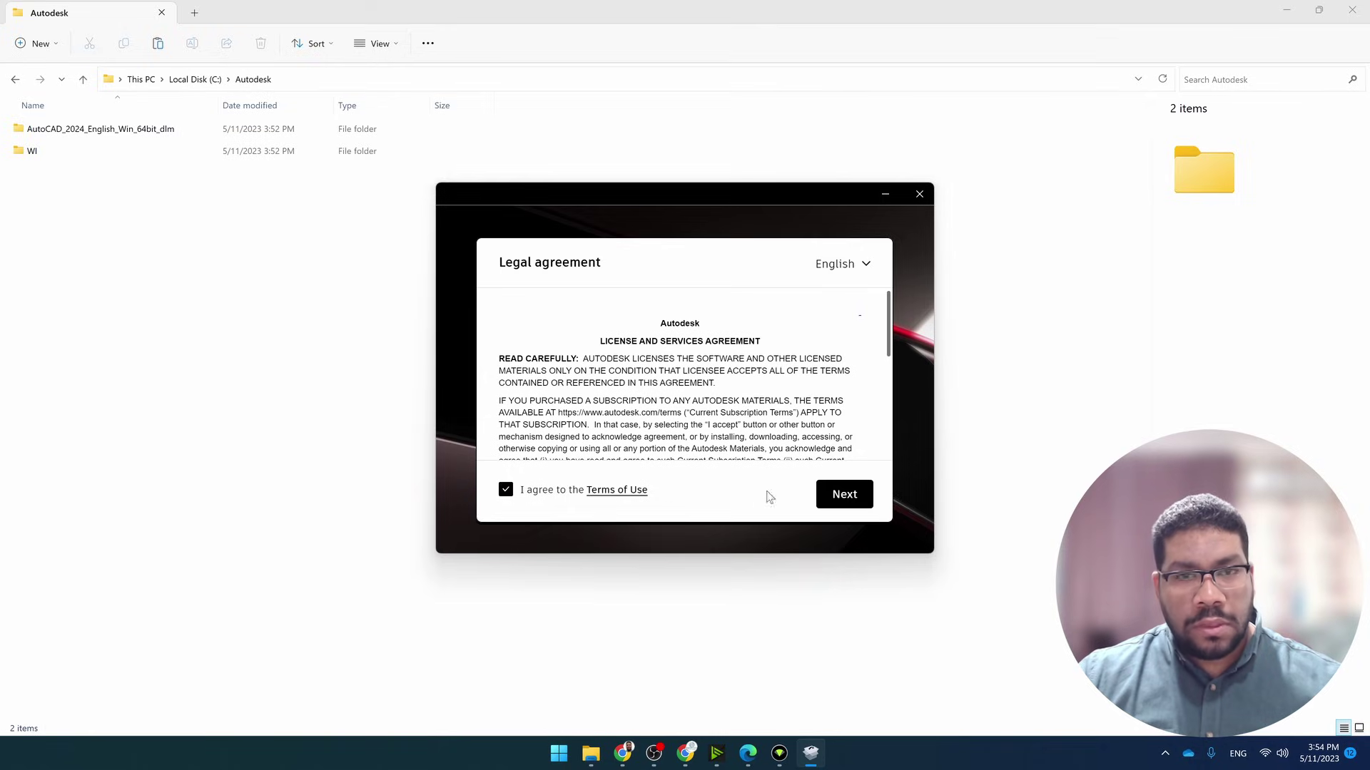
pyautogui.click(845, 500)
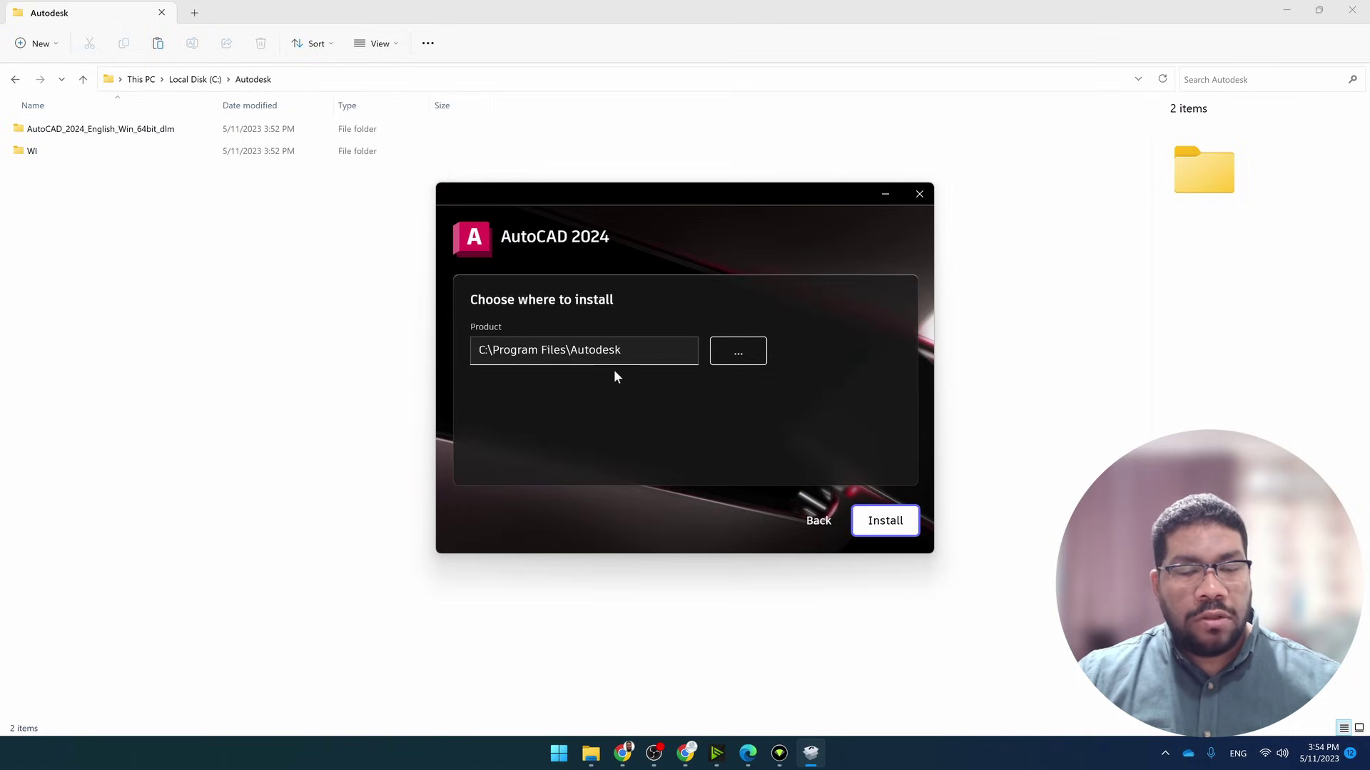
pyautogui.tripleClick(666, 341)
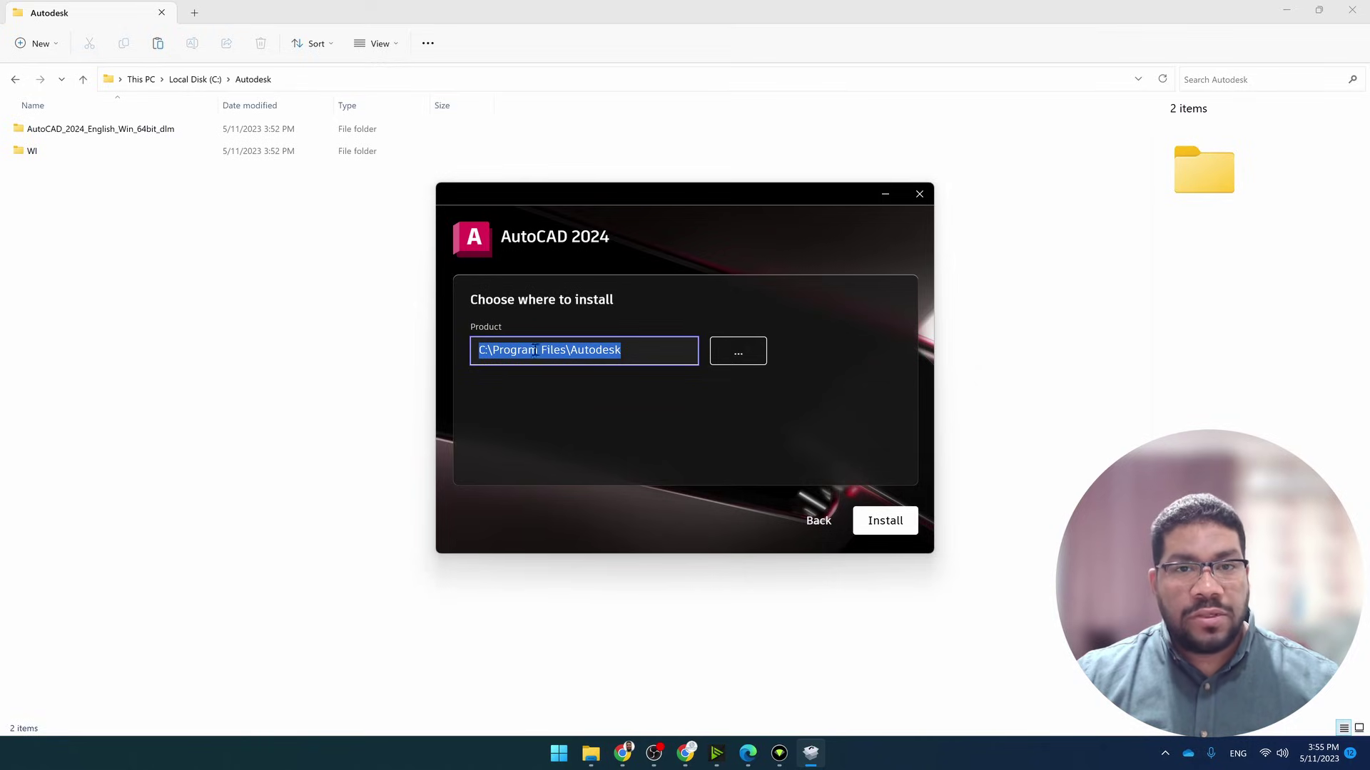
pyautogui.click(885, 524)
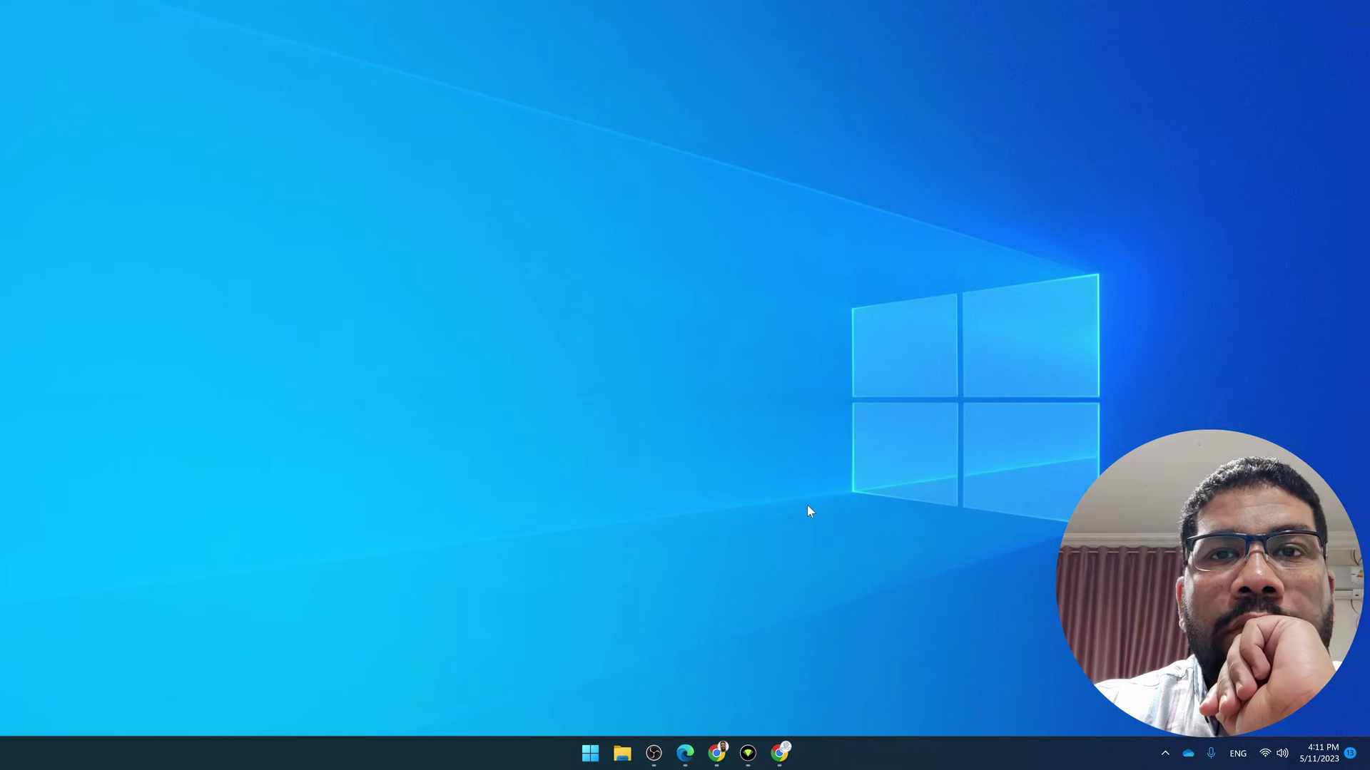
# Search the Start menu for autocad and launch AutoCAD 2024 – English
pyautogui.click(589, 753)
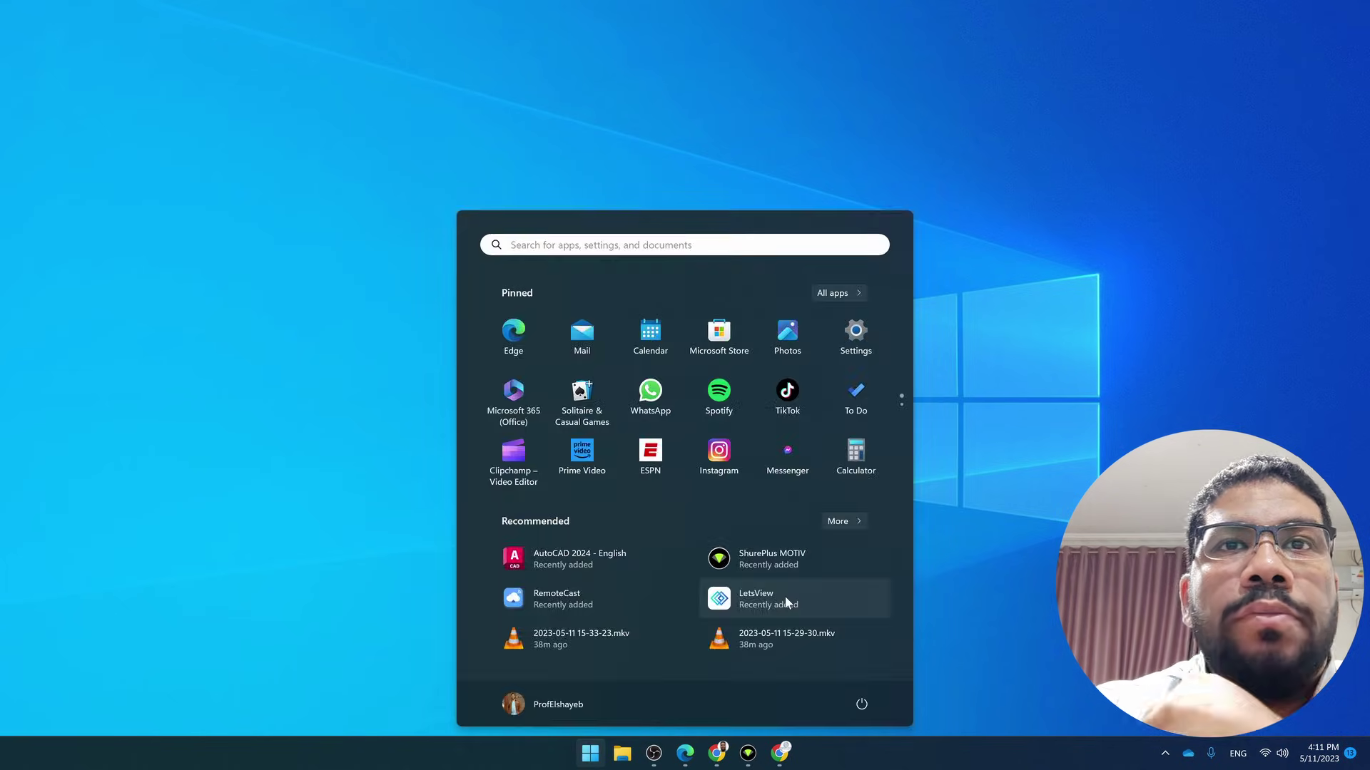
pyautogui.write('audo')
pyautogui.press('BackSpace')
pyautogui.press('BackSpace')
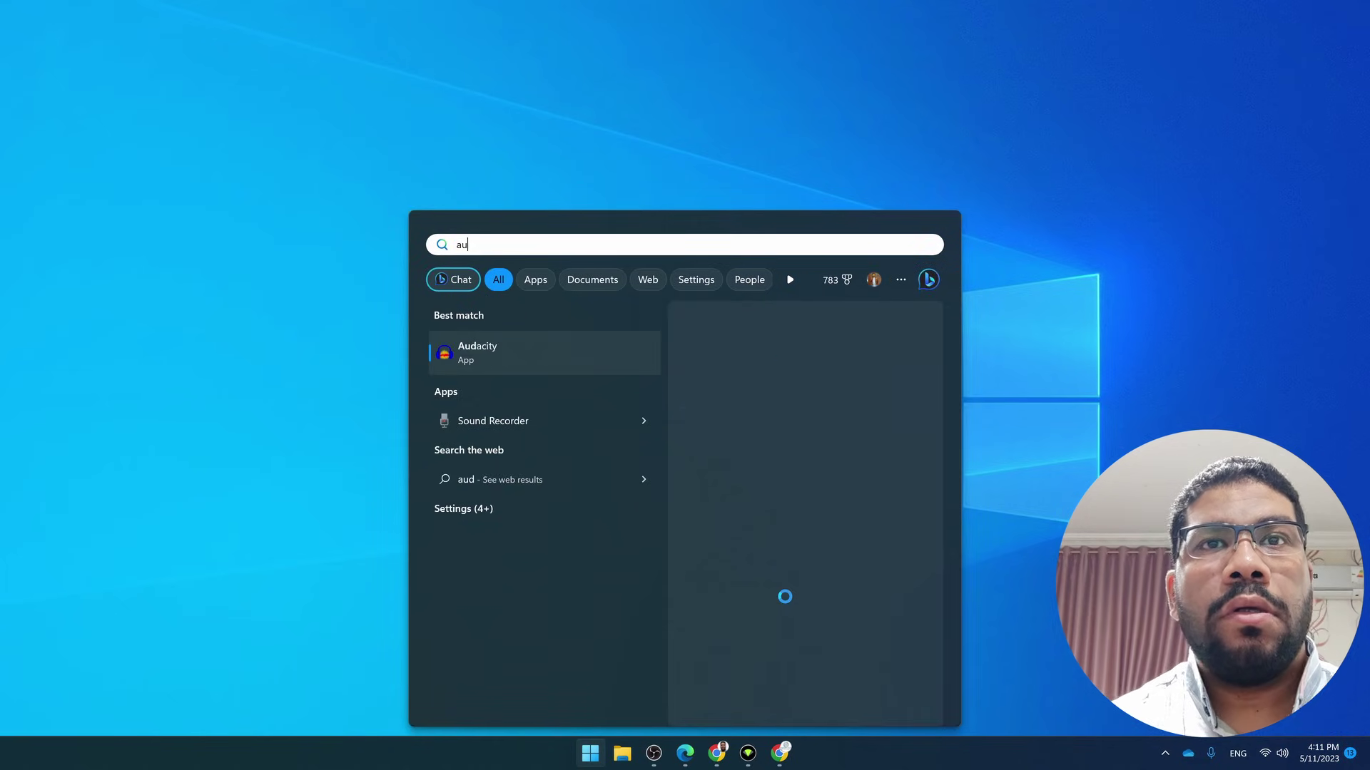
pyautogui.write('tocad')
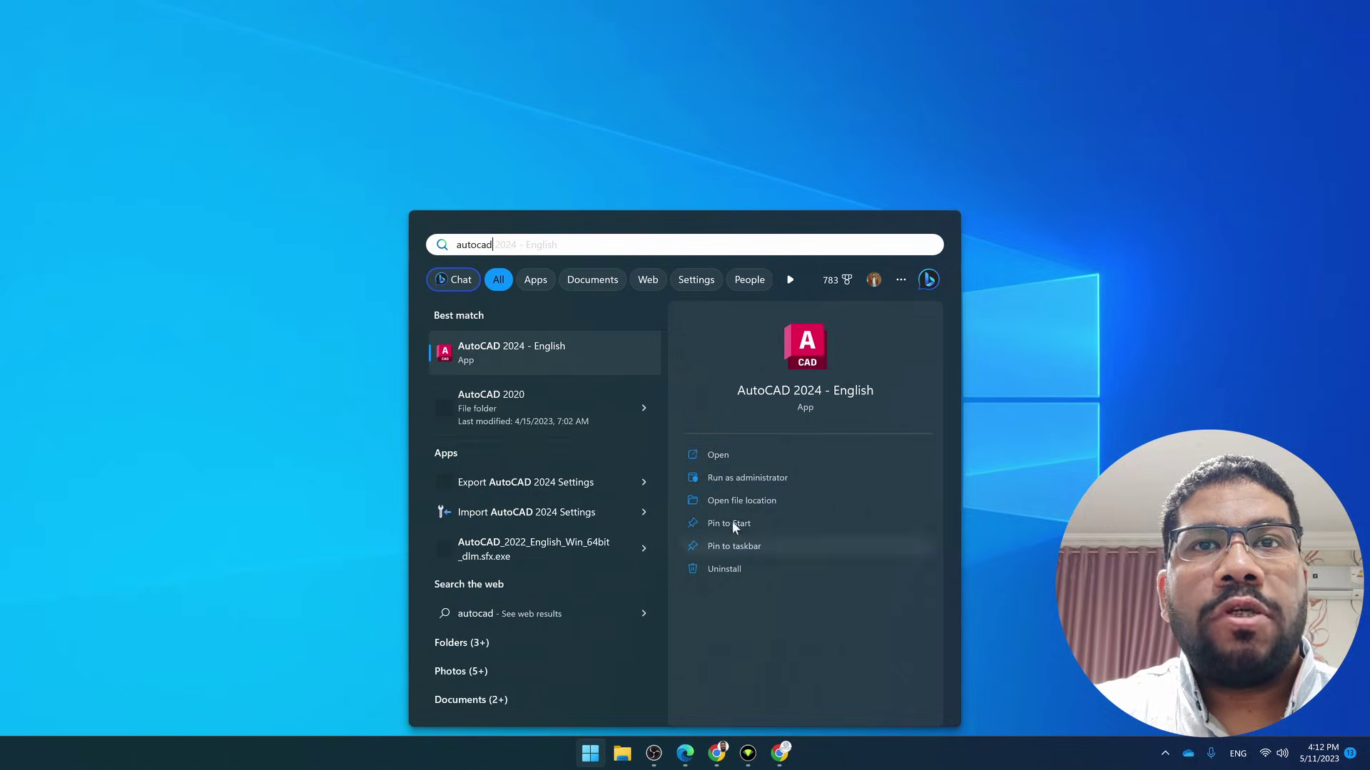
pyautogui.click(564, 360)
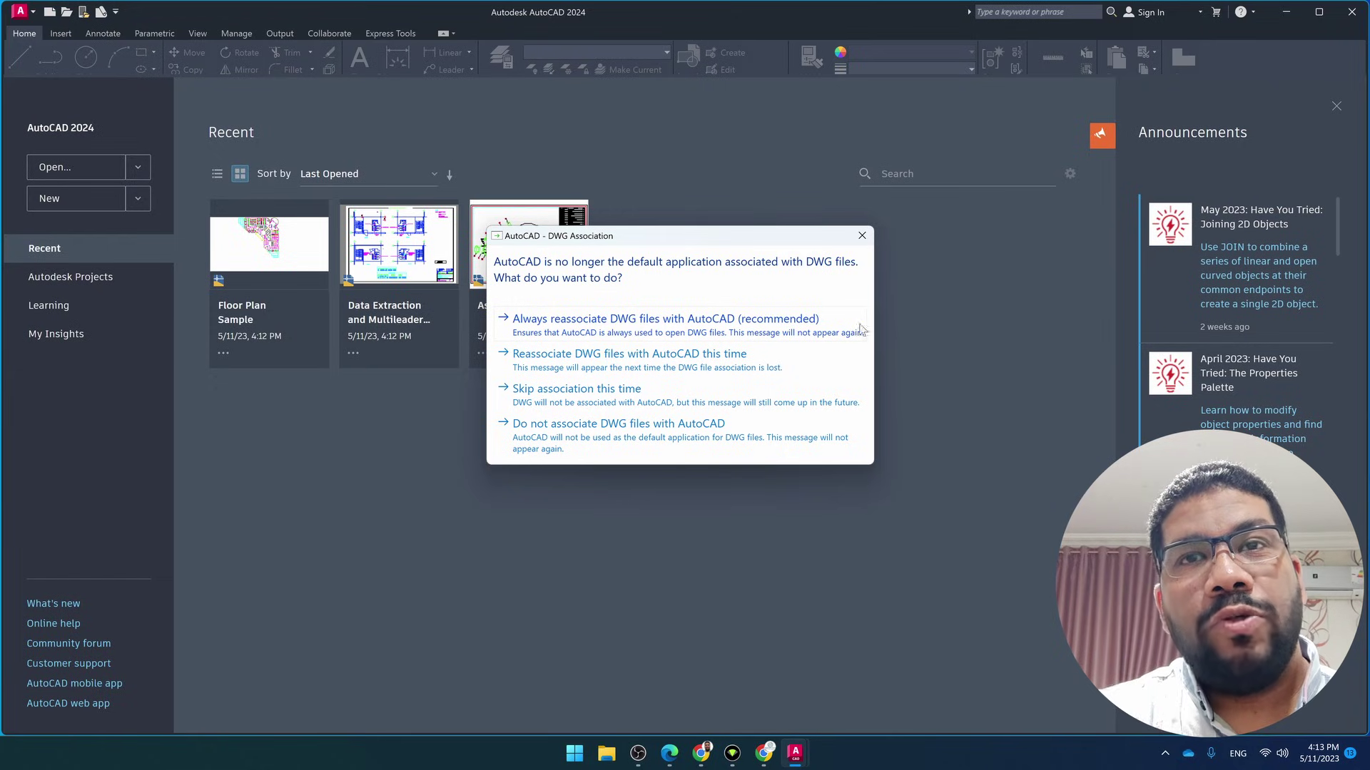
# Choose to always reassociate DWG files with AutoCAD 2024, the recommended option
pyautogui.click(729, 326)
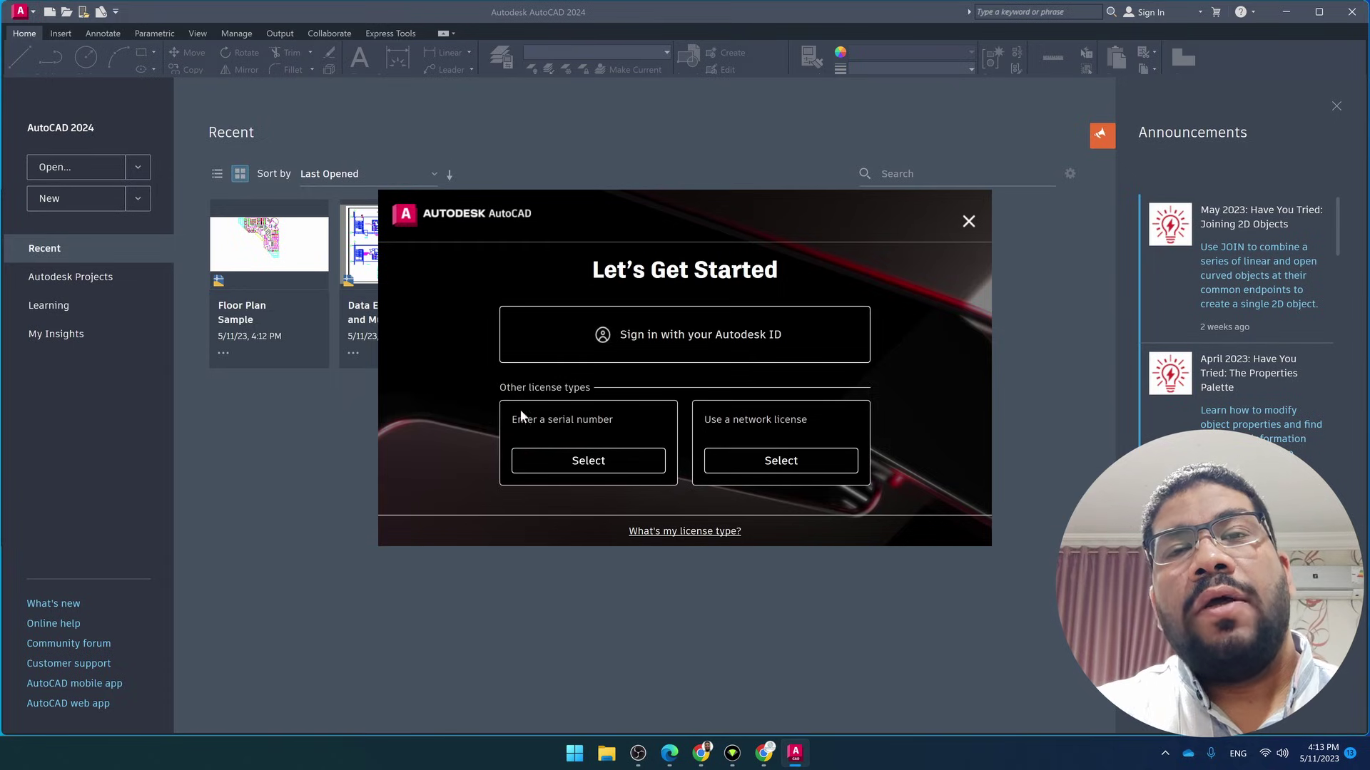
# Sign in with the Autodesk ID account e-mail and password, keeping the account signed in
pyautogui.click(660, 343)
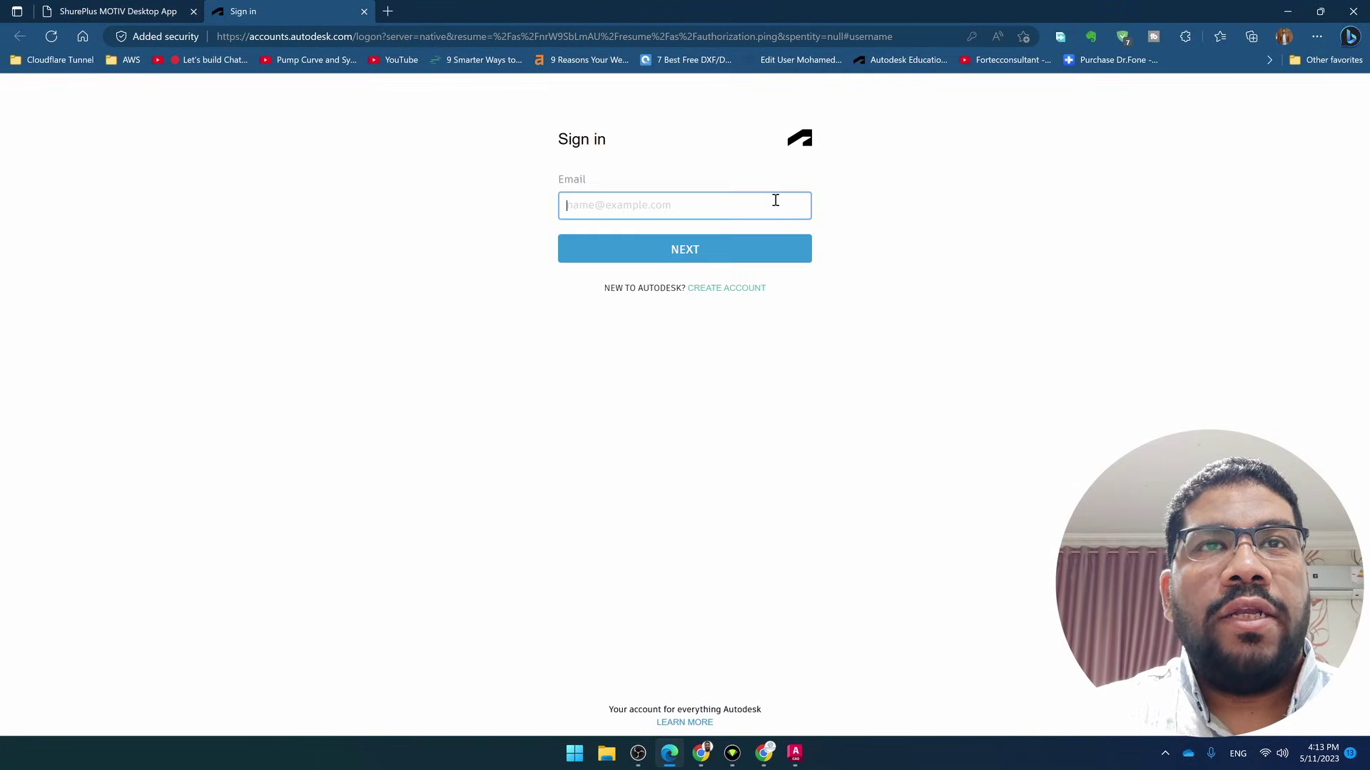
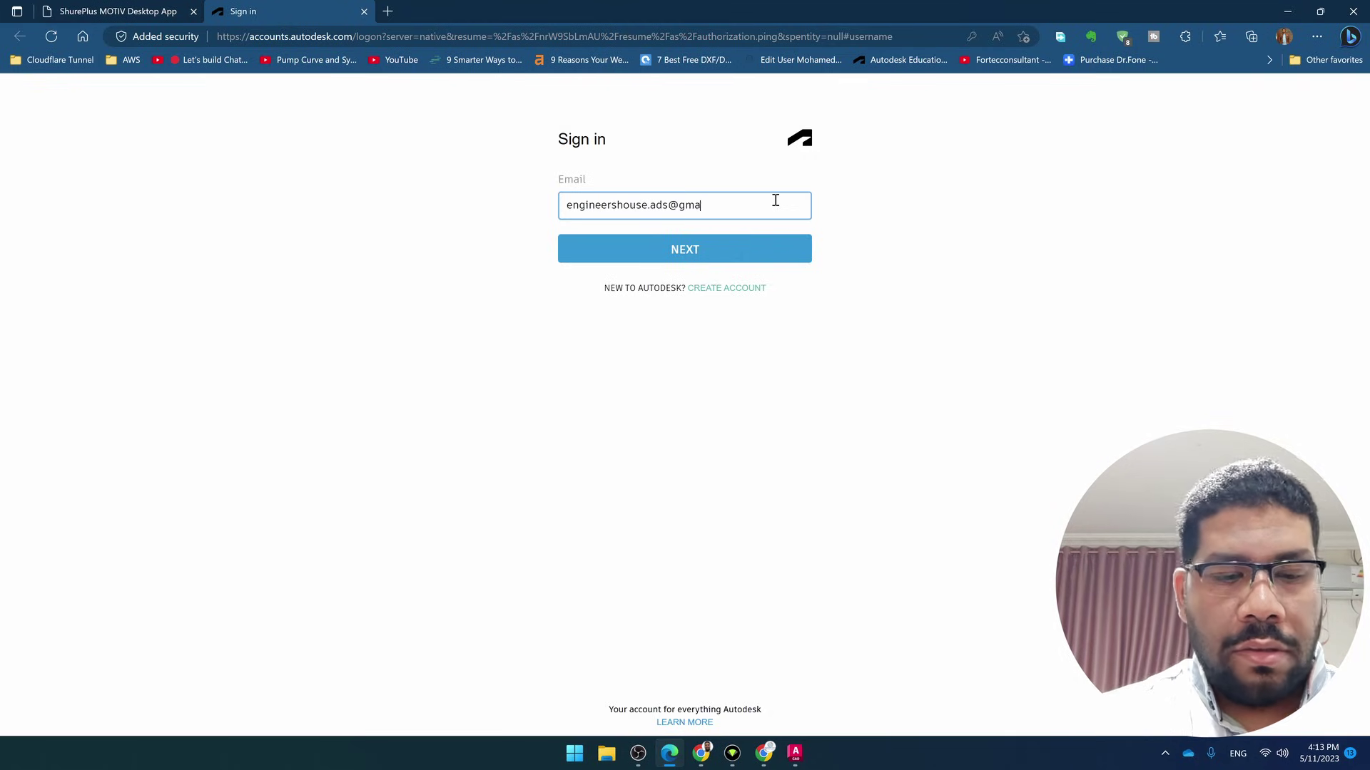
pyautogui.press('Return')
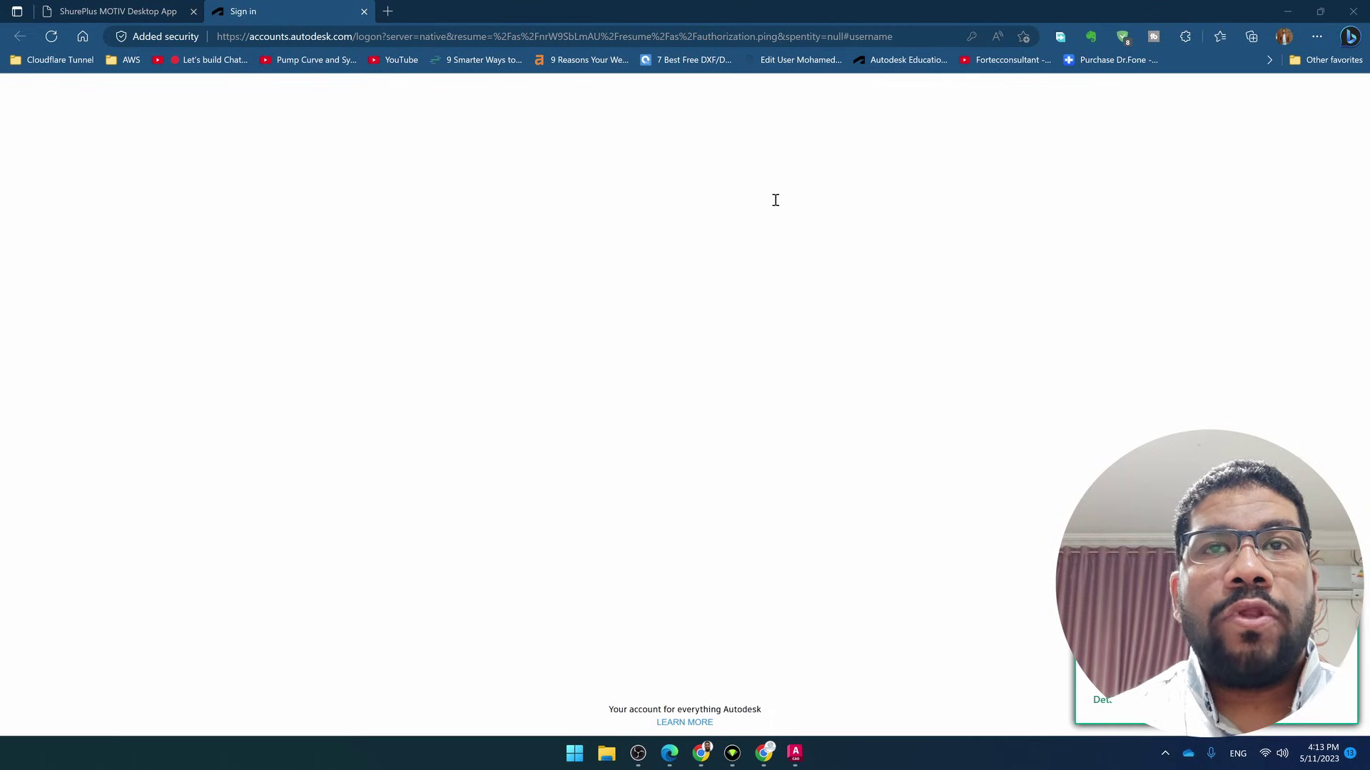
pyautogui.click(740, 247)
pyautogui.hotkey('ctrl', 'a')
pyautogui.write('*****')
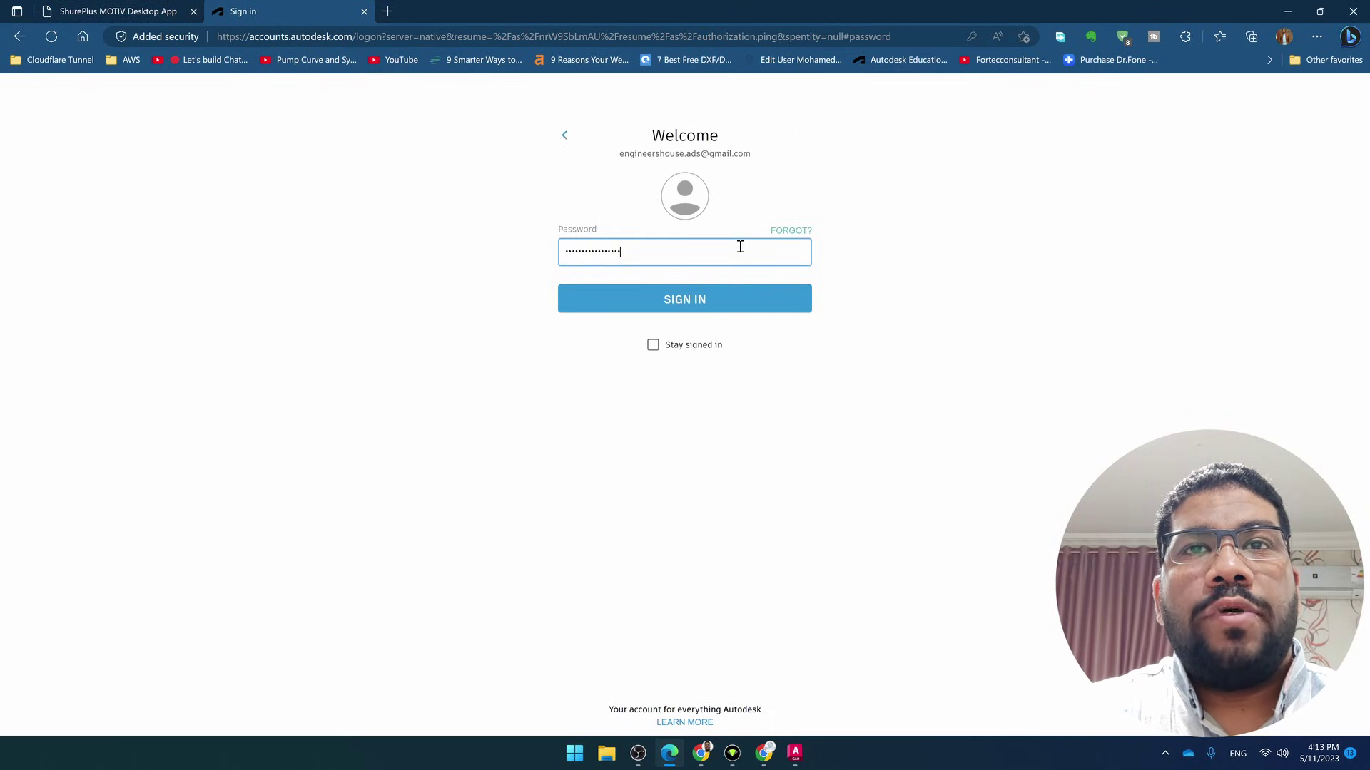
pyautogui.click(679, 348)
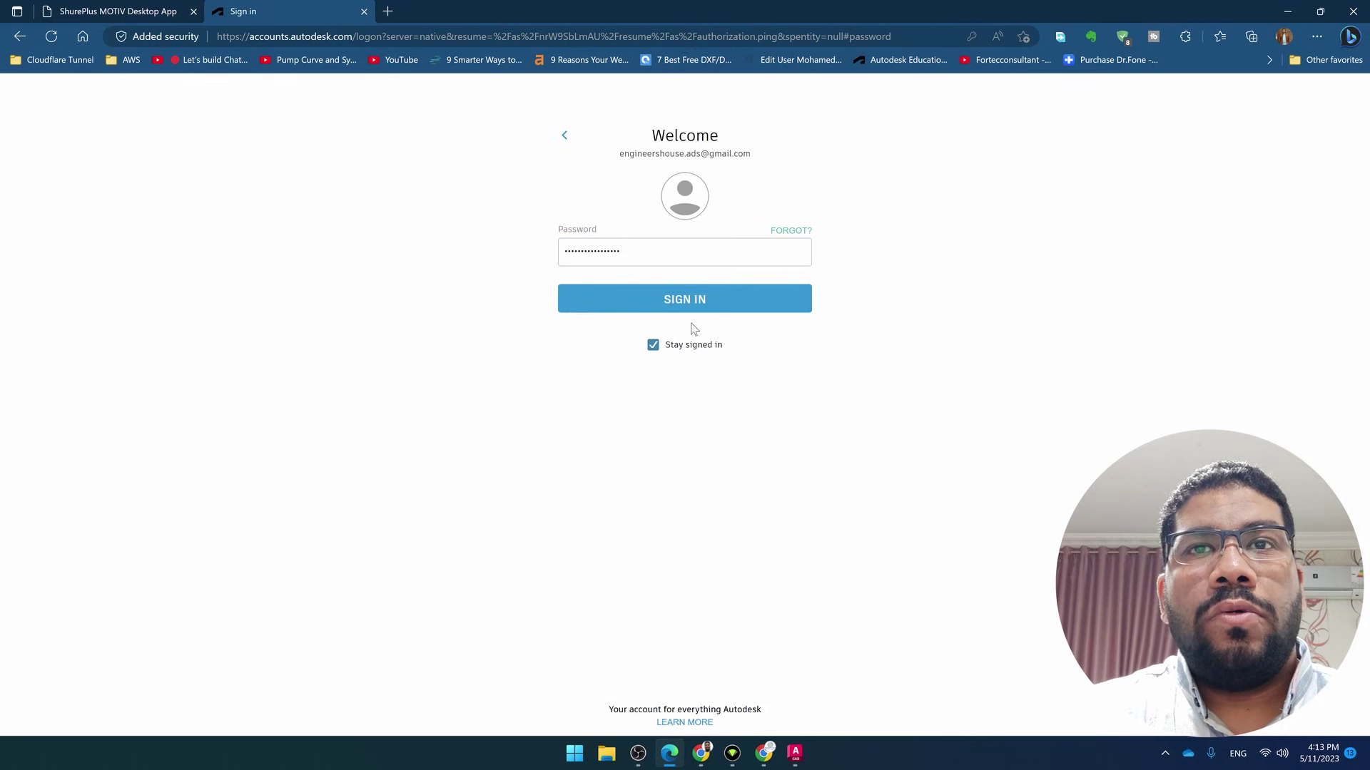
pyautogui.click(706, 310)
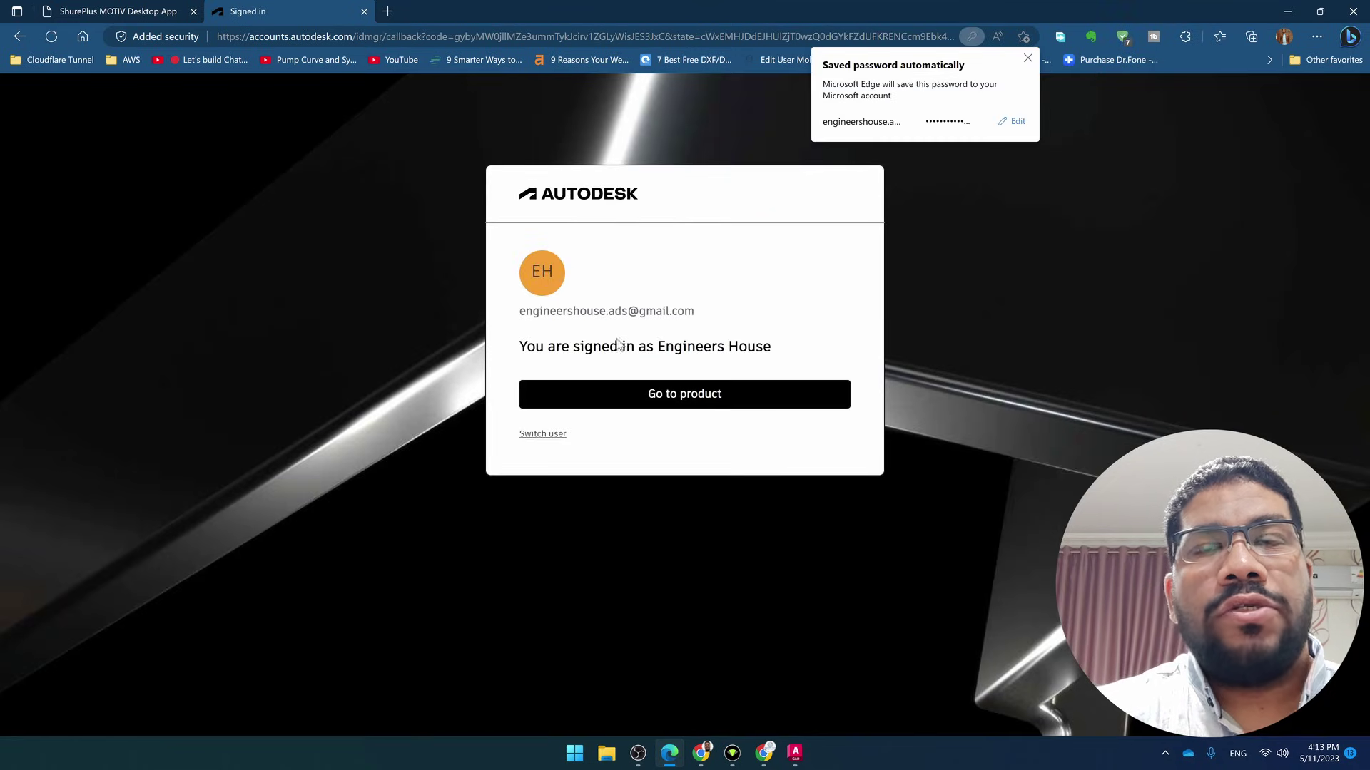
# Return to AutoCAD, always allowing Autodesk Identity Manager to open, and dismiss the Sign In Complete notice
pyautogui.click(684, 397)
pyautogui.click(536, 112)
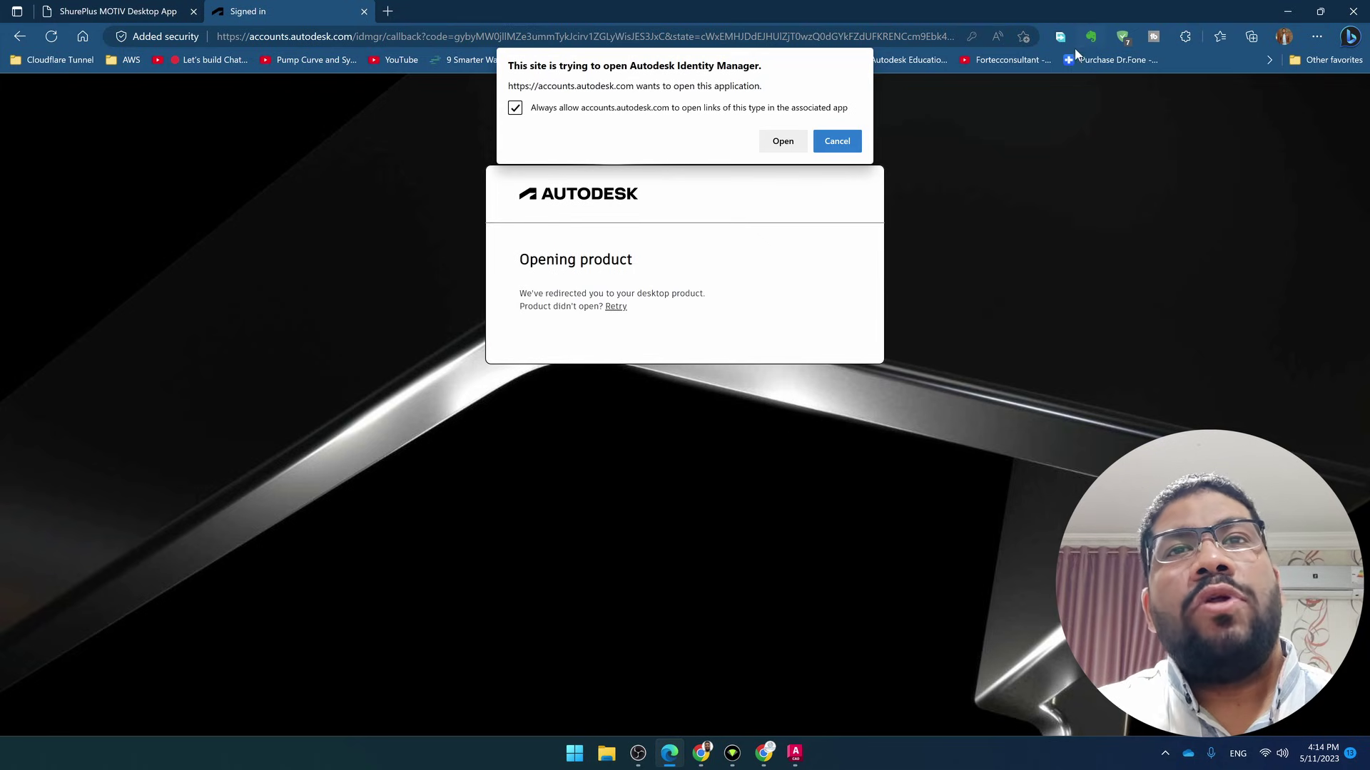
pyautogui.click(783, 142)
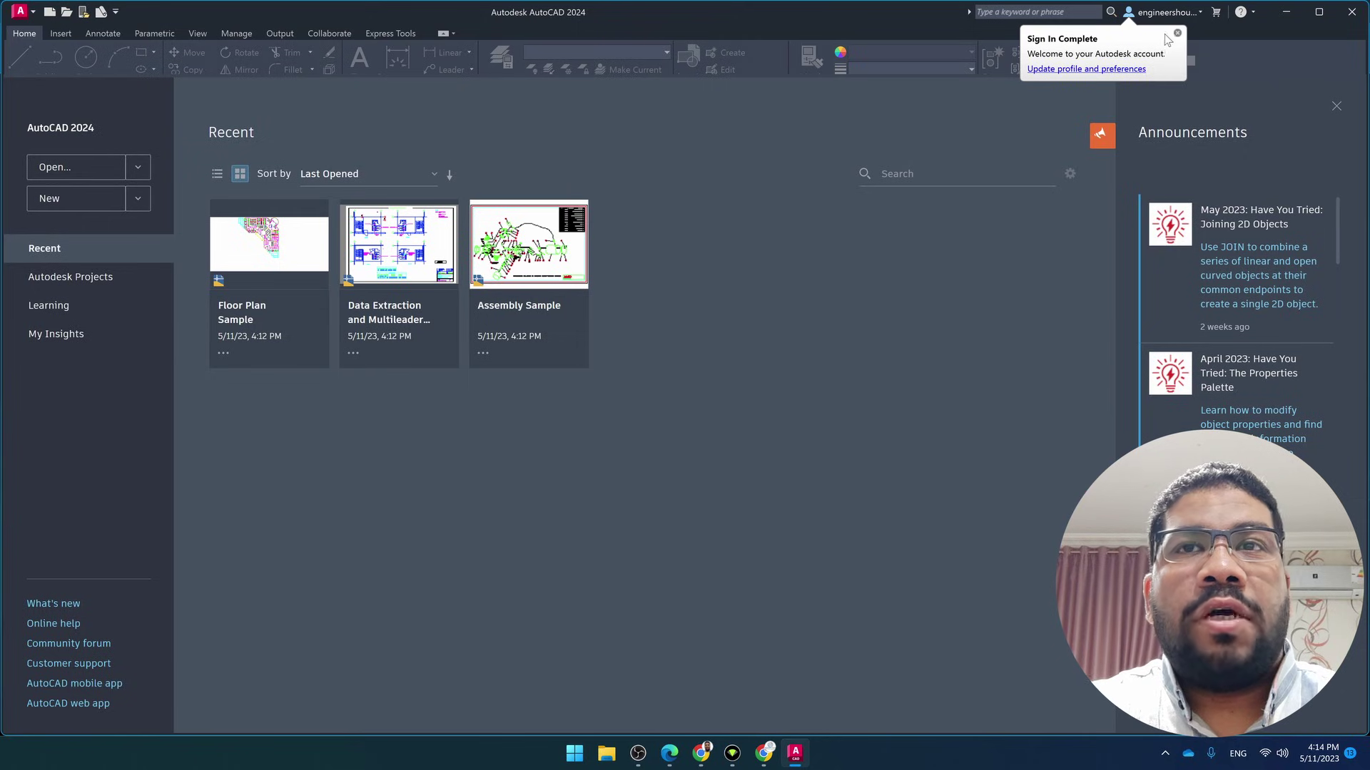
pyautogui.click(1178, 34)
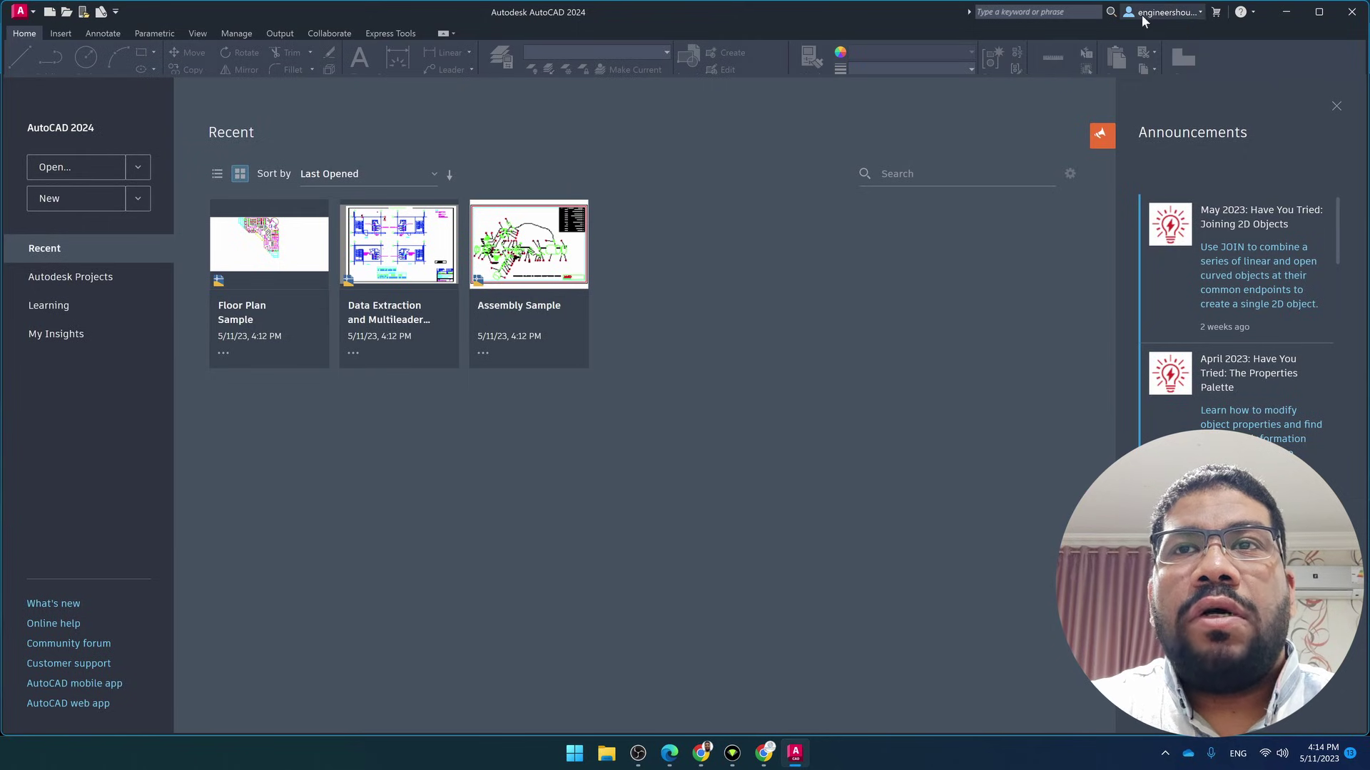